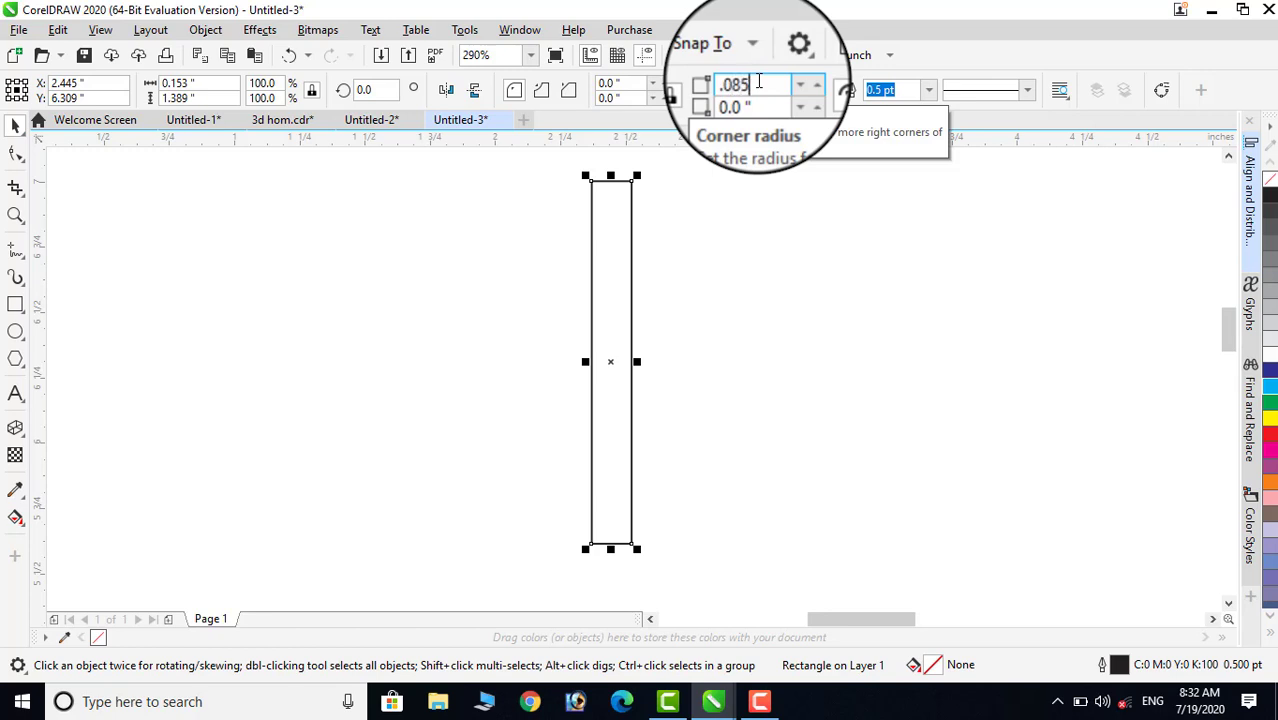
- Round all four corners of the tall rectangle with a 0.085 inch radius and rotate it 45 degrees
{"action": "key", "text": "Return"}
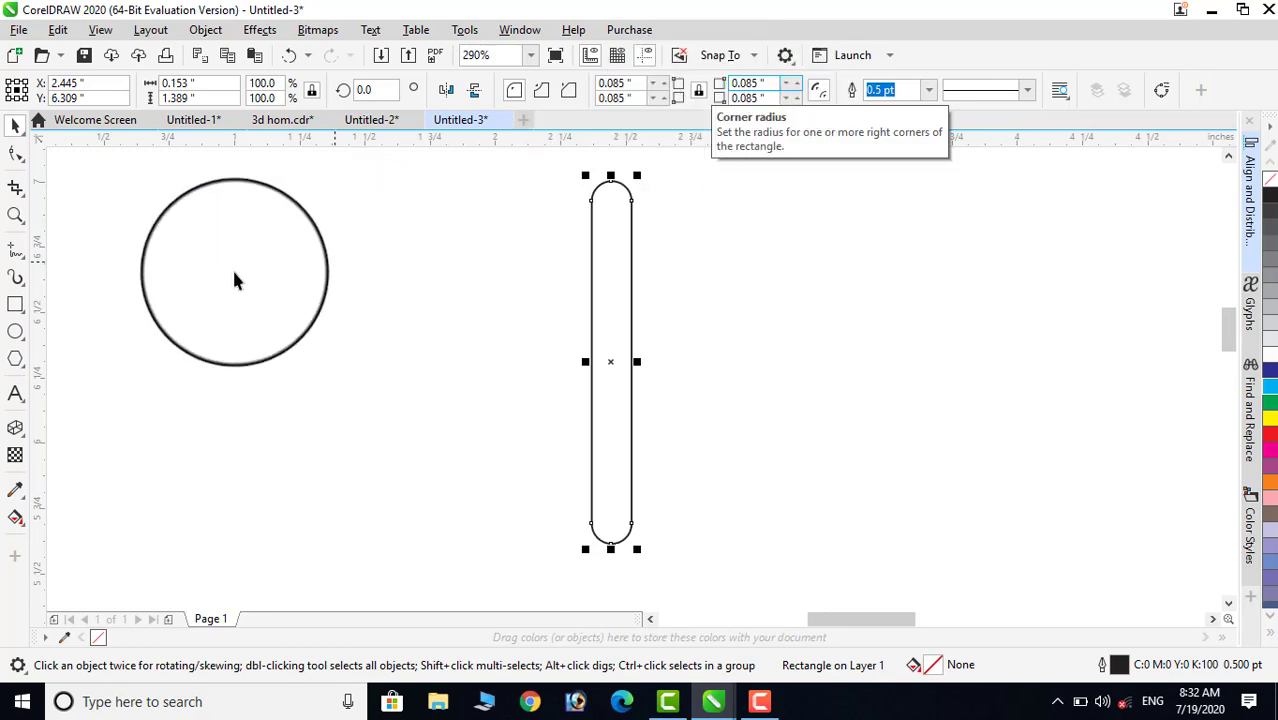
{"action": "left_click", "coordinate": [693, 298]}
{"action": "left_click", "coordinate": [631, 268]}
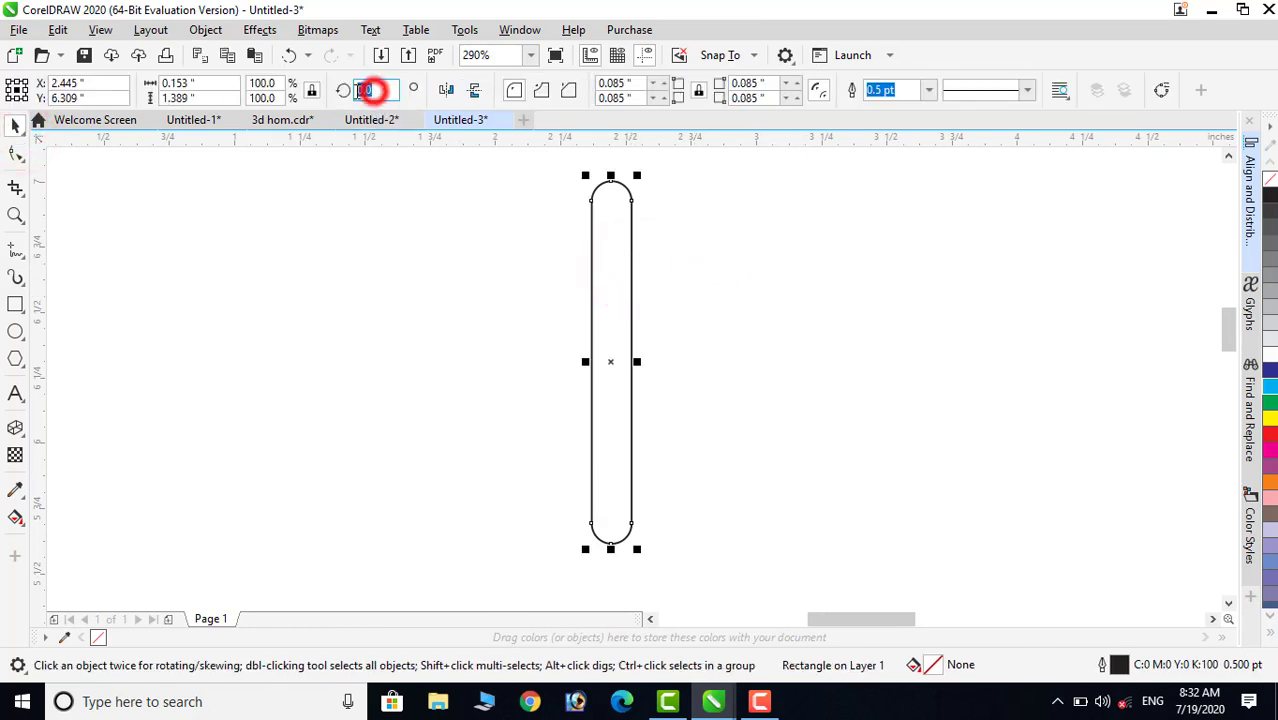
{"action": "type", "text": "45"}
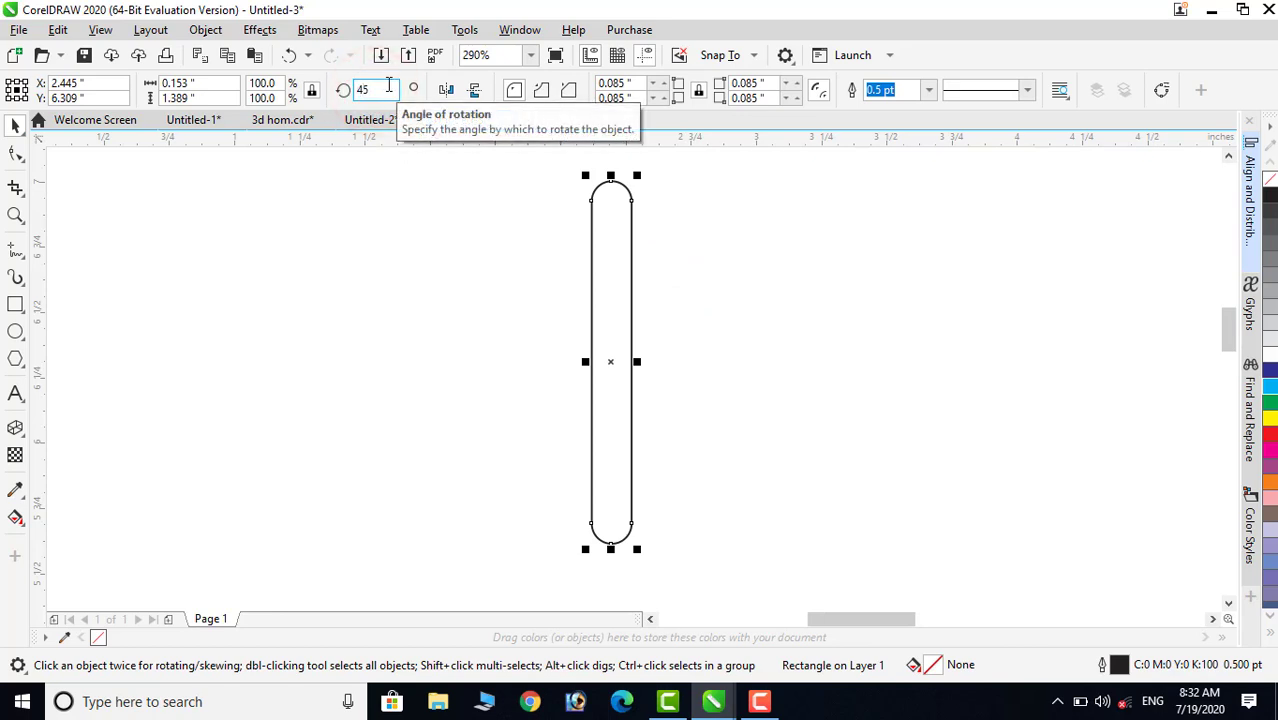
{"action": "key", "text": "Return"}
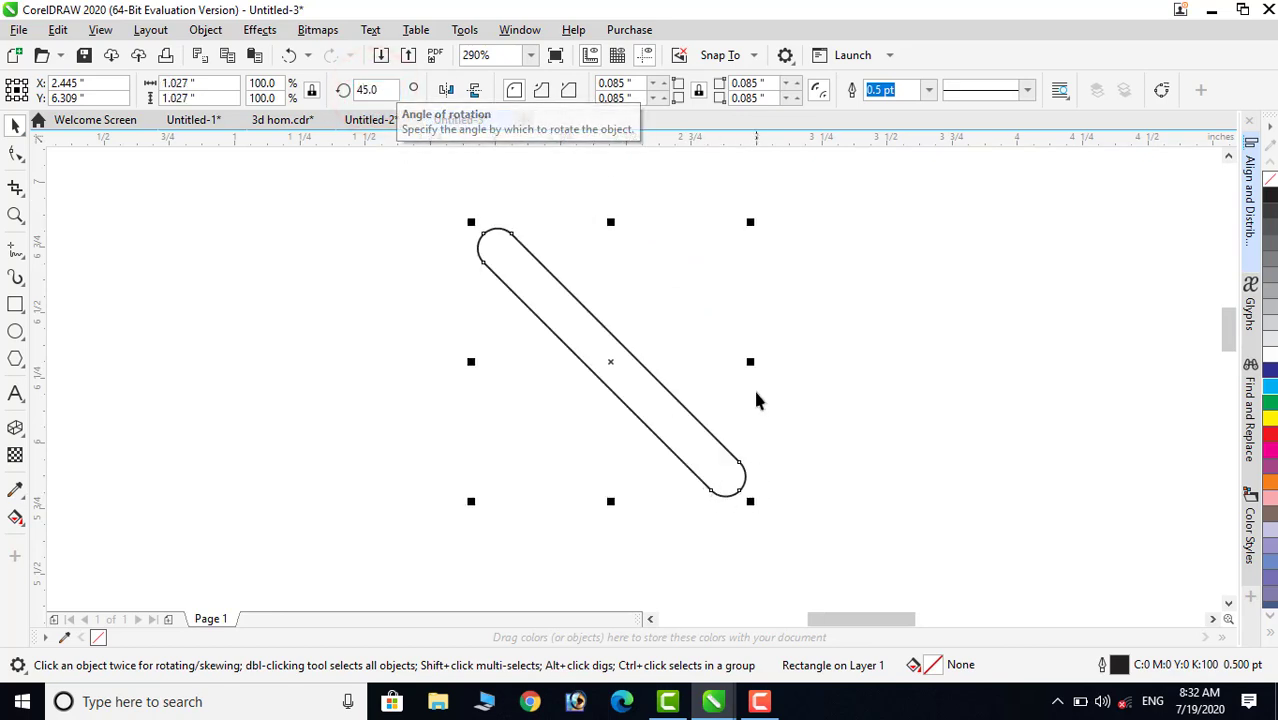
- Create a mirrored copy of the slanted bar to its left and weld both bars into one roof shape
{"action": "left_click_drag", "start_coordinate": [751, 361], "coordinate": [398, 390]}
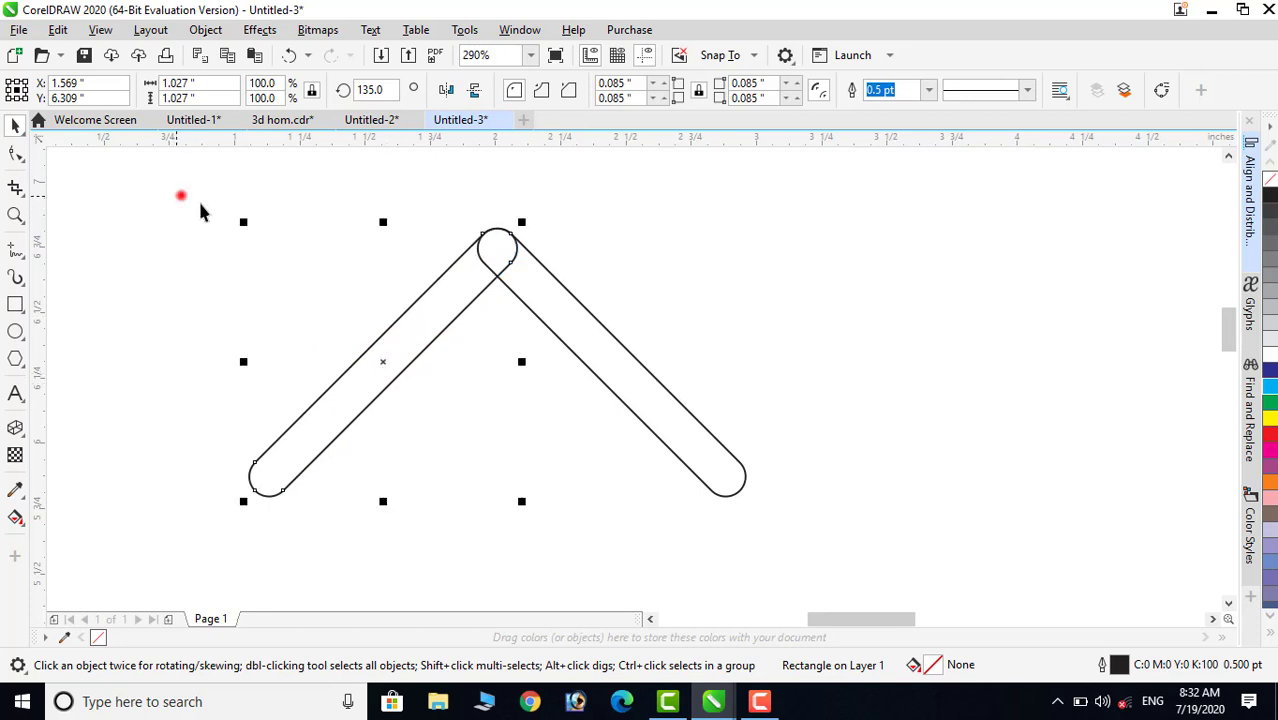
{"action": "left_click_drag", "start_coordinate": [747, 492], "coordinate": [824, 550]}
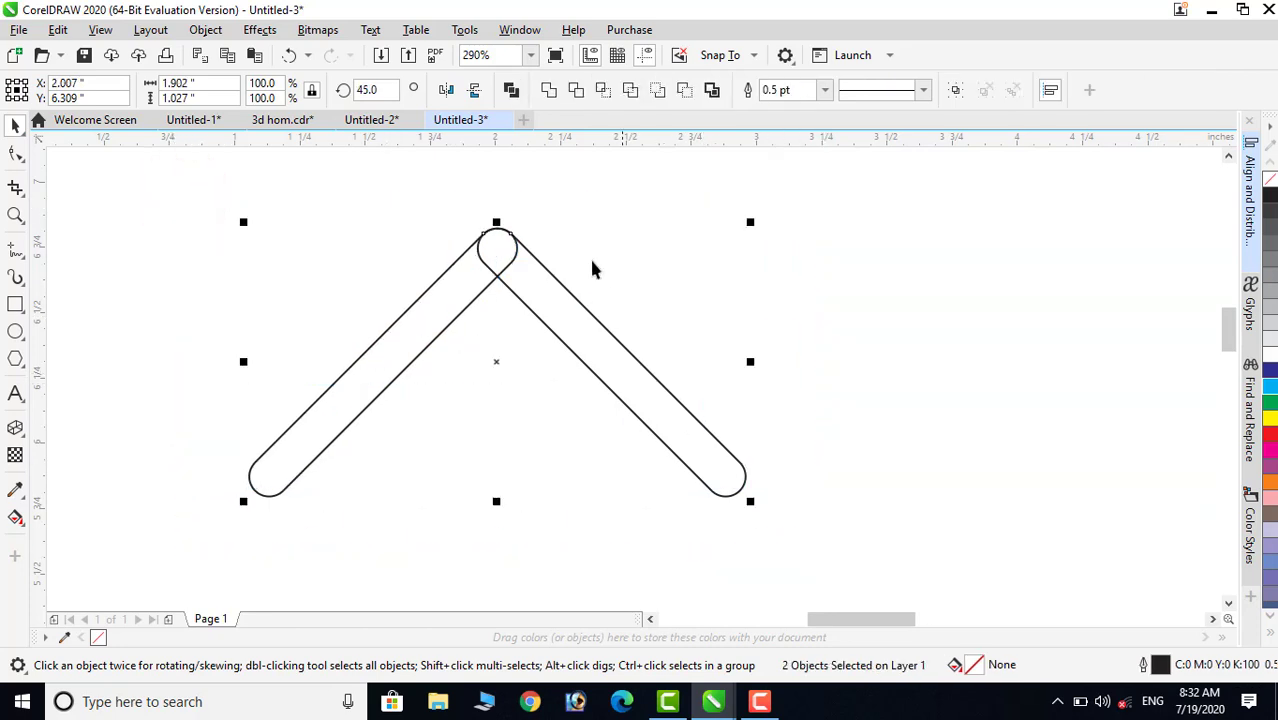
{"action": "left_click", "coordinate": [549, 91]}
{"action": "scroll", "coordinate": [637, 331], "scroll_direction": "down", "scroll_amount": 3}
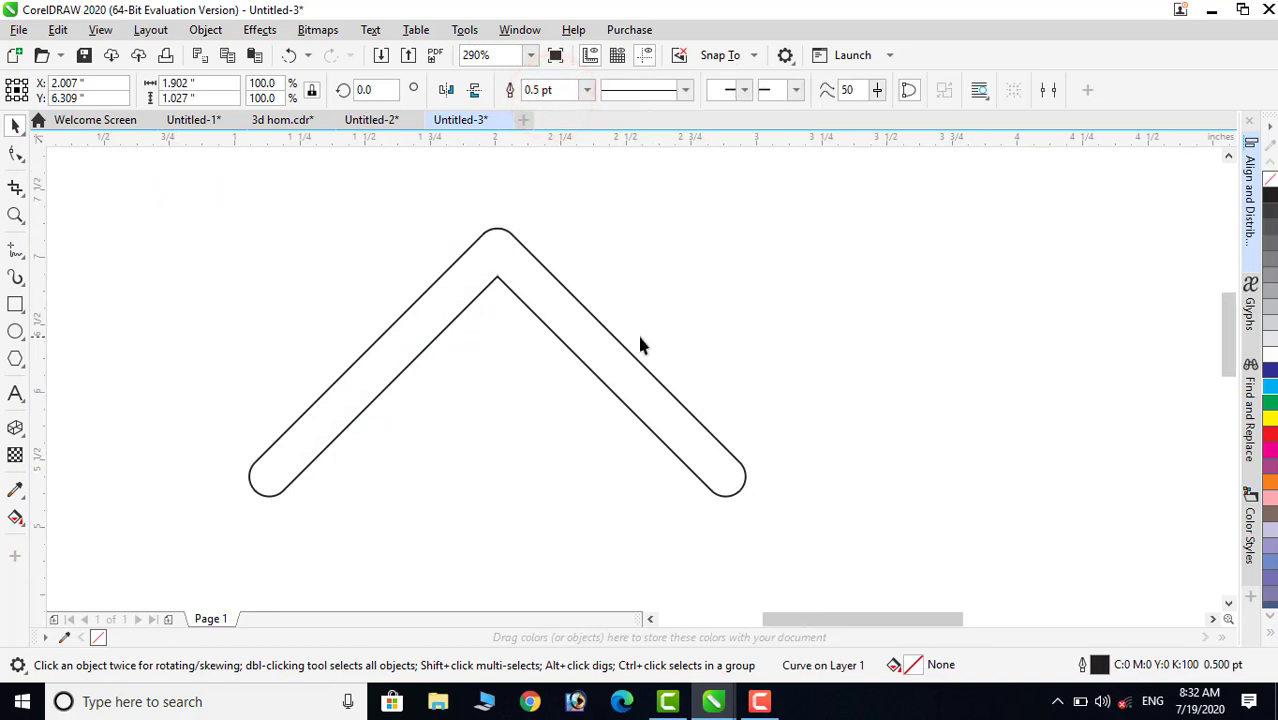
{"action": "left_click", "coordinate": [789, 381]}
- Draw a rectangle about 1.42 by 1.12 inches beneath the roof and centre it horizontally on the roof
{"action": "left_click", "coordinate": [15, 303]}
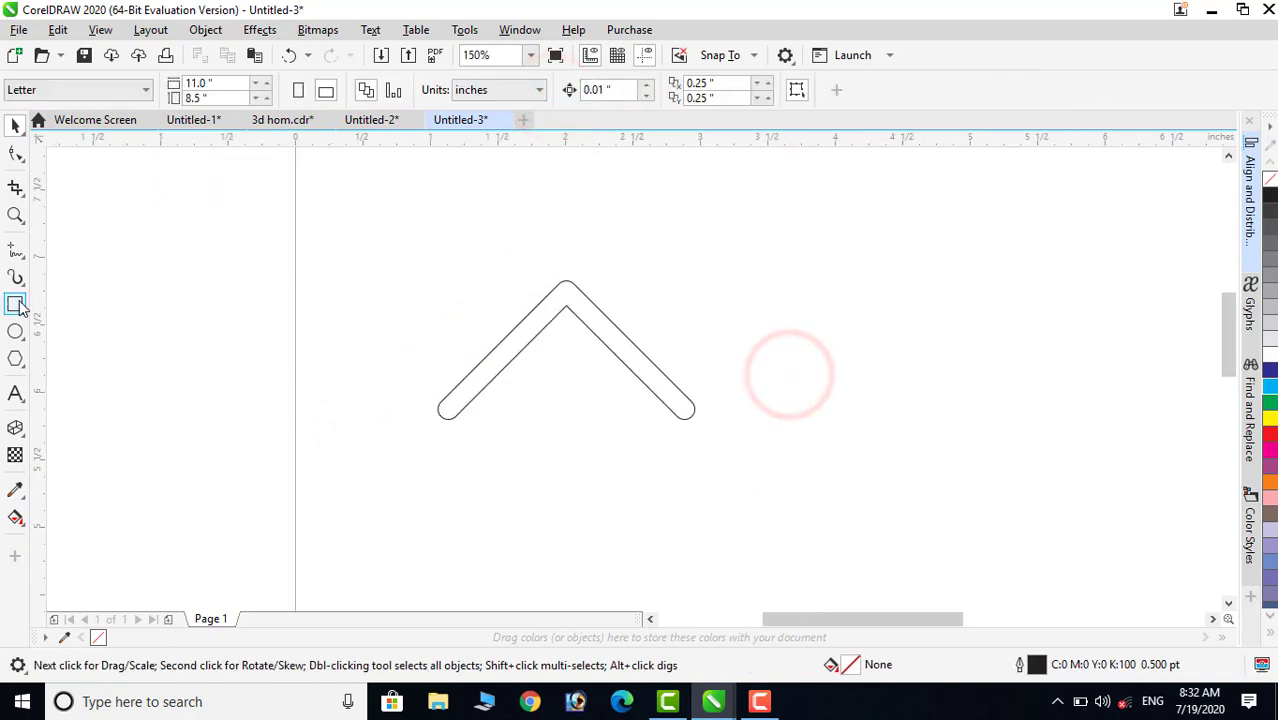
{"action": "left_click_drag", "start_coordinate": [469, 387], "coordinate": [661, 538]}
{"action": "left_click", "coordinate": [14, 125]}
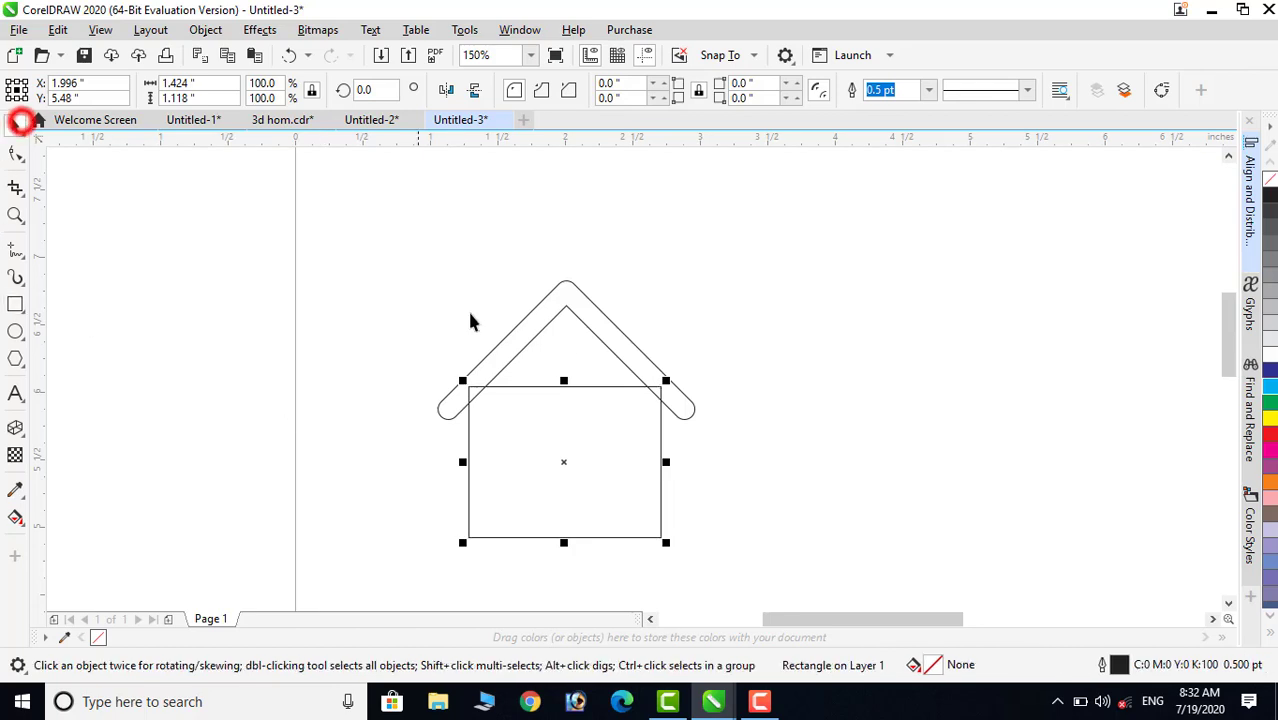
{"action": "left_click", "coordinate": [605, 317], "text": "shift"}
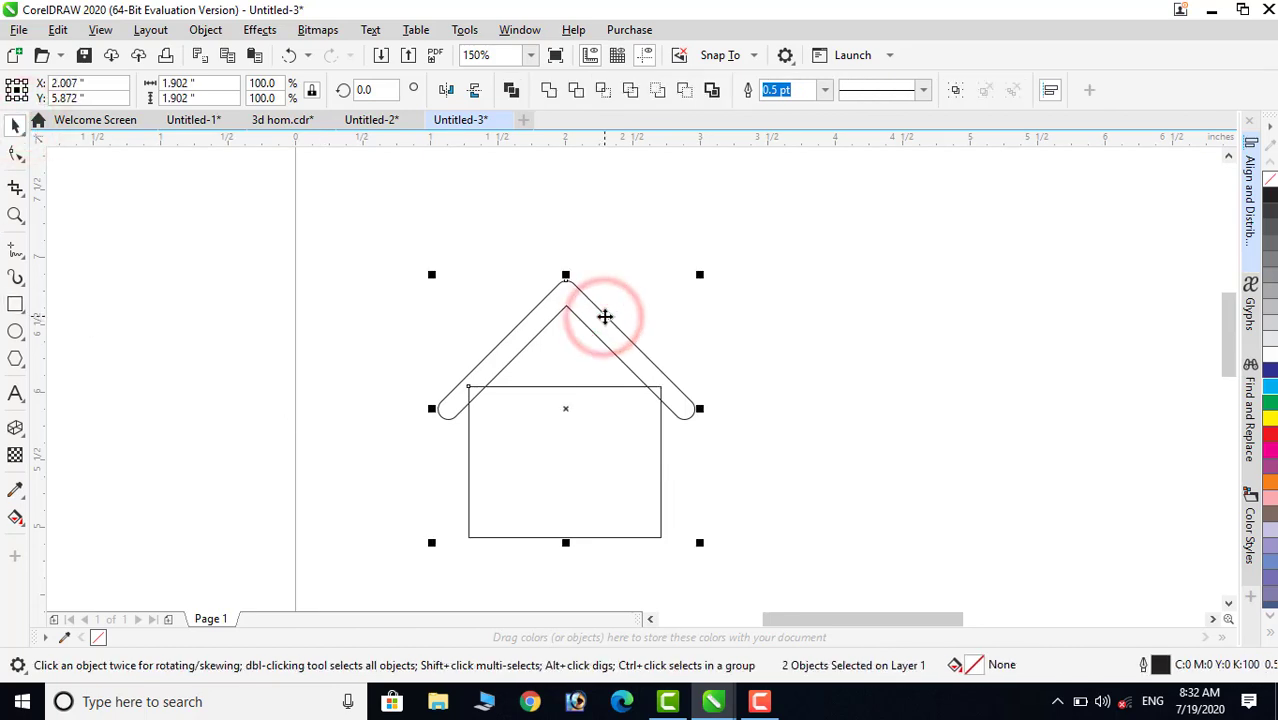
{"action": "left_click", "coordinate": [273, 384]}
- Convert the rectangle to curves, add a node midway along its top edge and raise it to the roof peak
{"action": "left_click", "coordinate": [489, 537]}
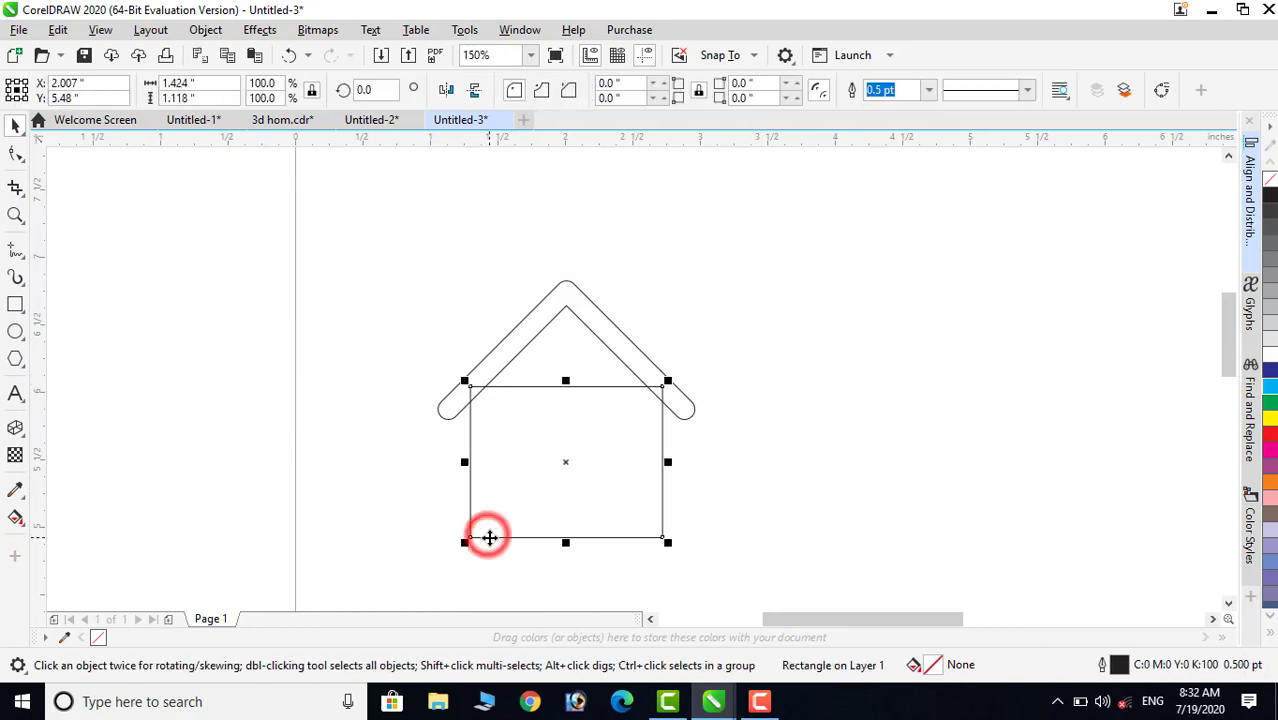
{"action": "right_click", "coordinate": [489, 537]}
{"action": "left_click", "coordinate": [540, 17]}
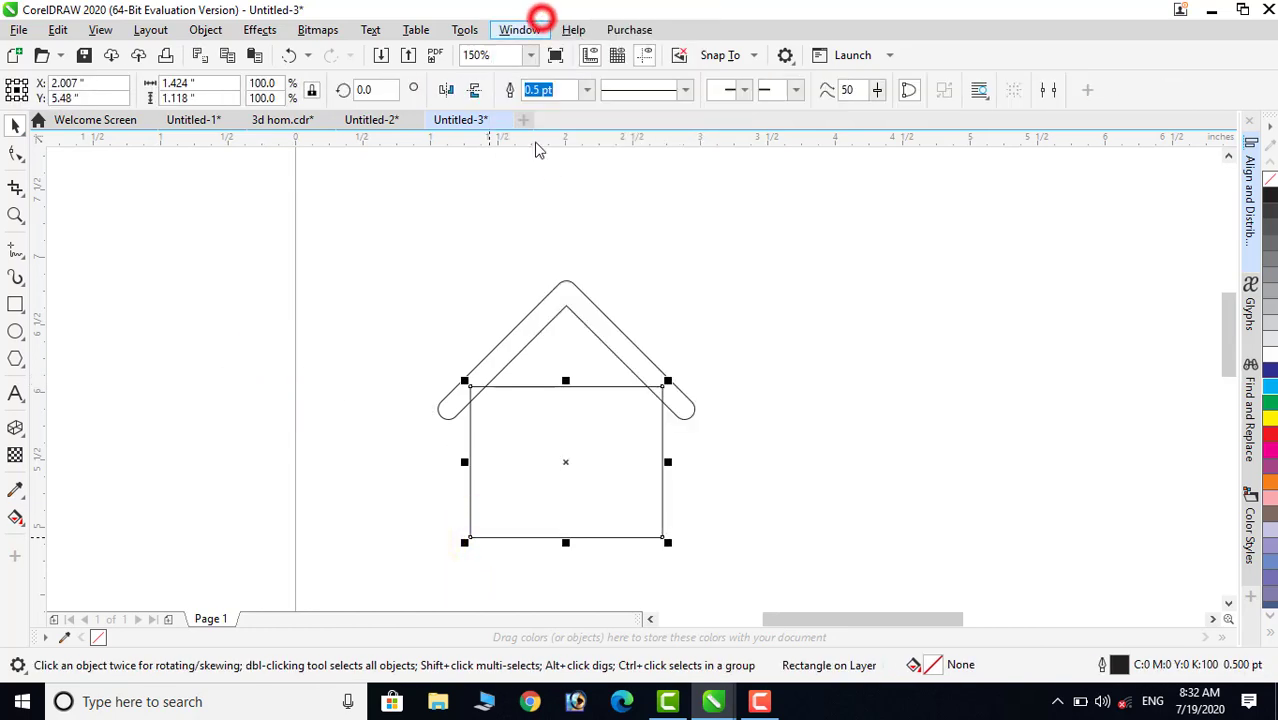
{"action": "left_click", "coordinate": [14, 156]}
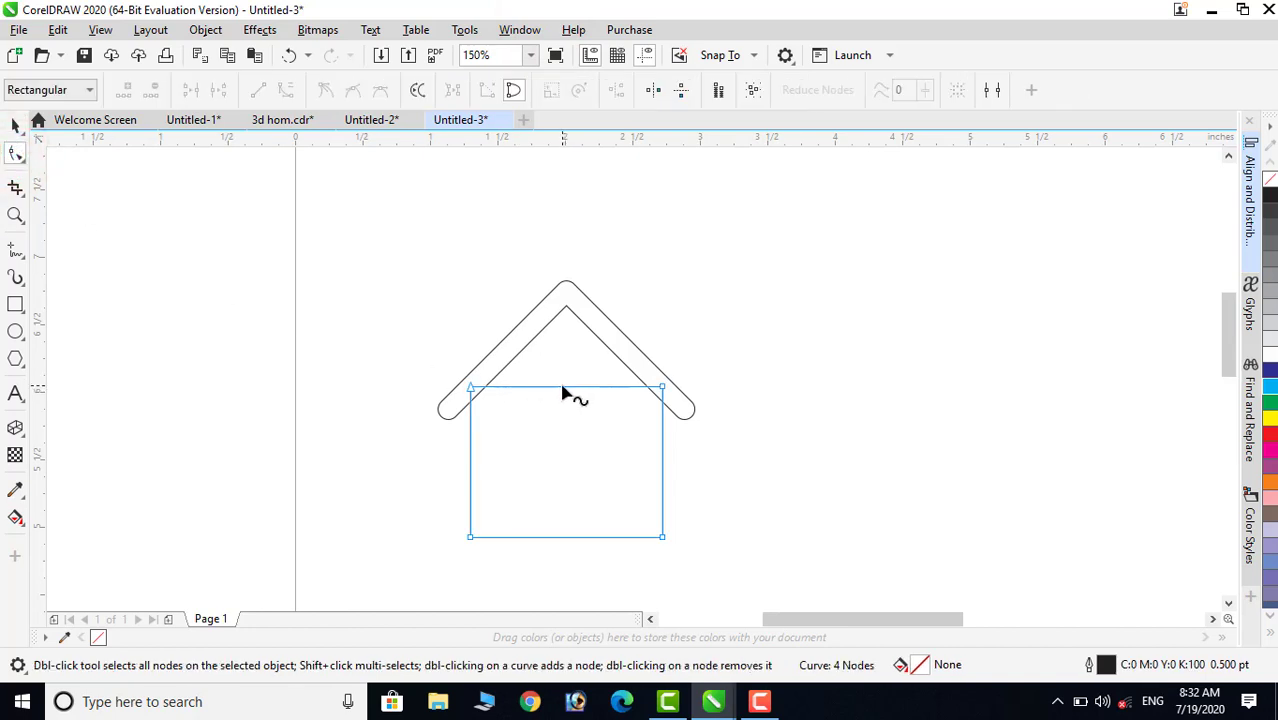
{"action": "double_click", "coordinate": [562, 387]}
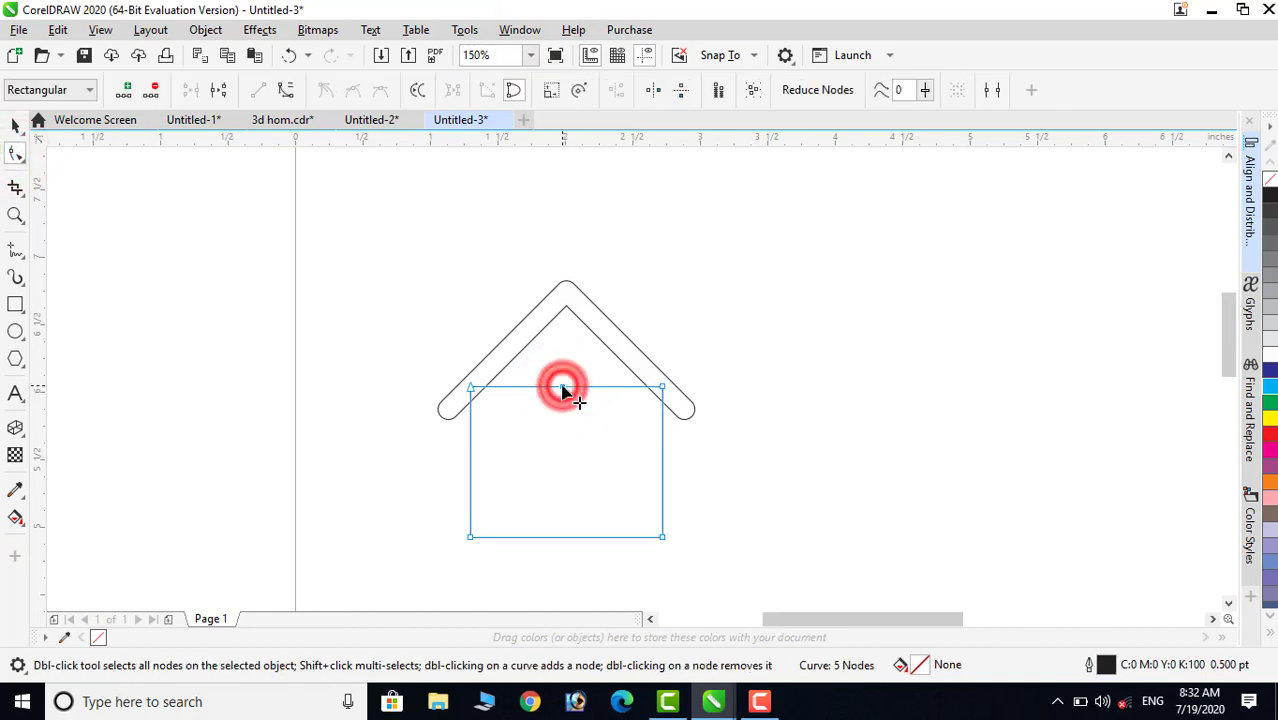
{"action": "left_click_drag", "start_coordinate": [563, 387], "coordinate": [570, 305]}
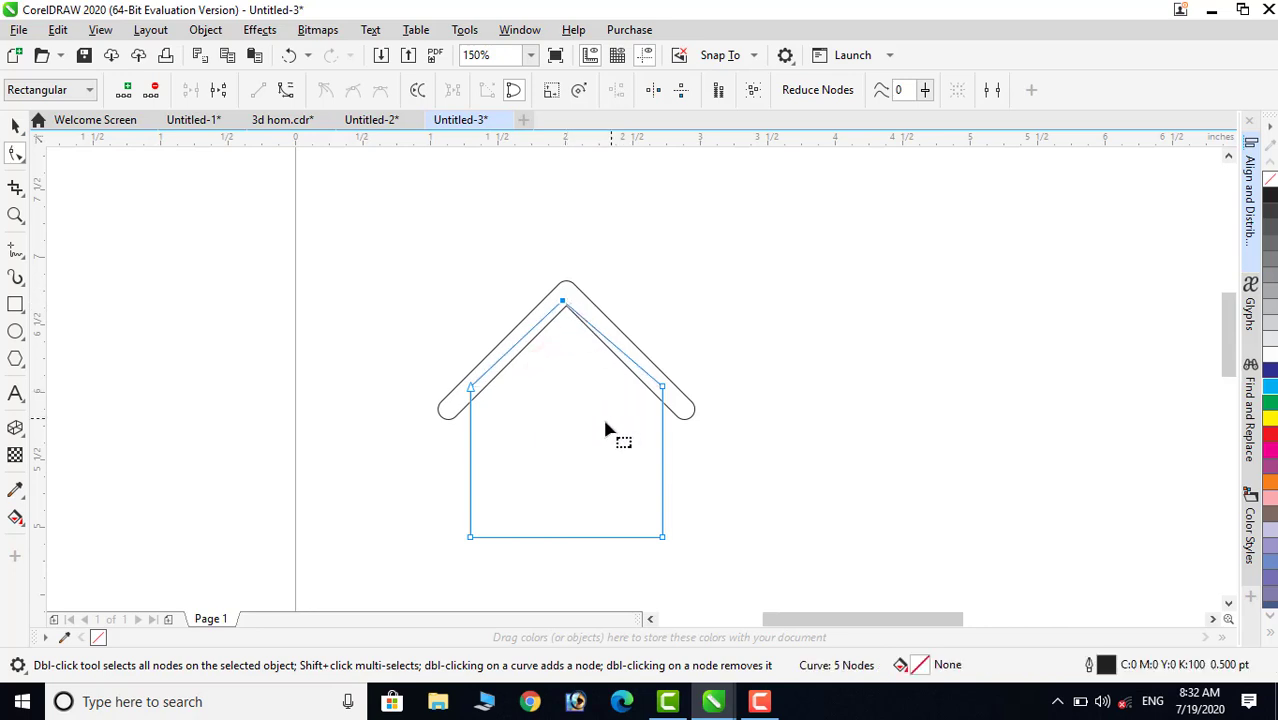
{"action": "left_click", "coordinate": [14, 128]}
{"action": "left_click", "coordinate": [716, 326]}
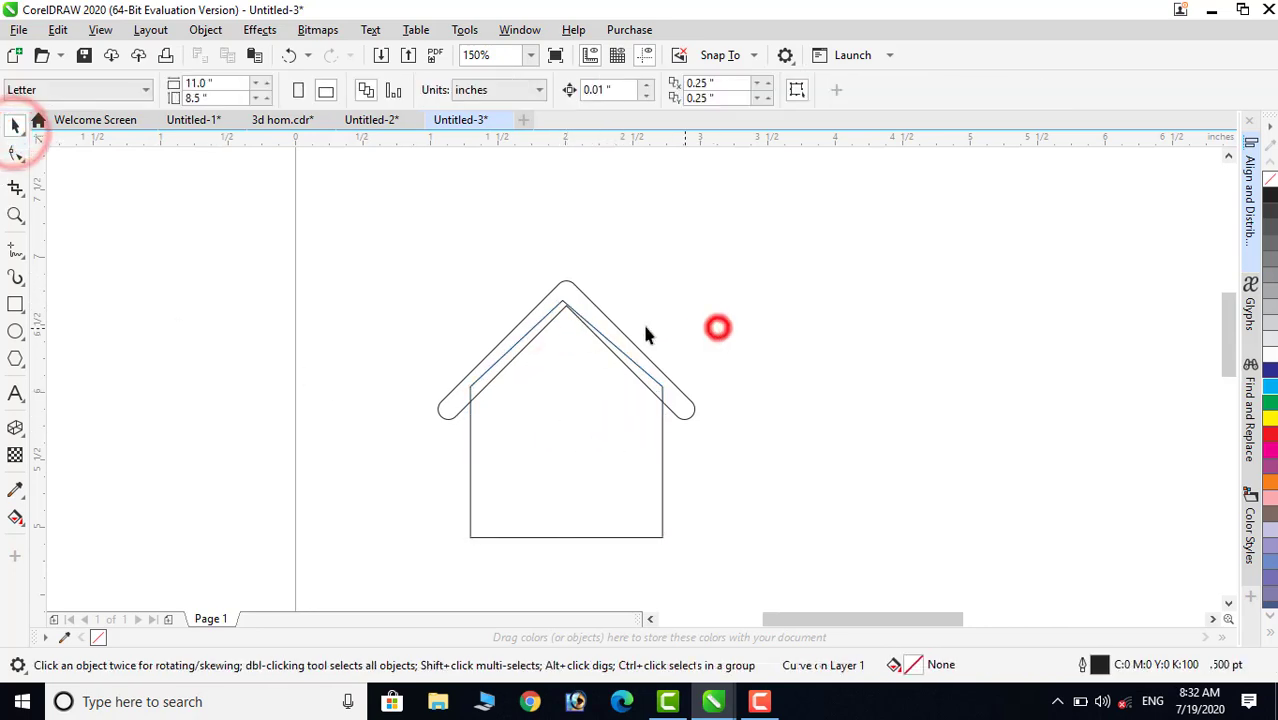
- Fill the roof shape with red and the house body with 10% black light grey
{"action": "left_click", "coordinate": [603, 315]}
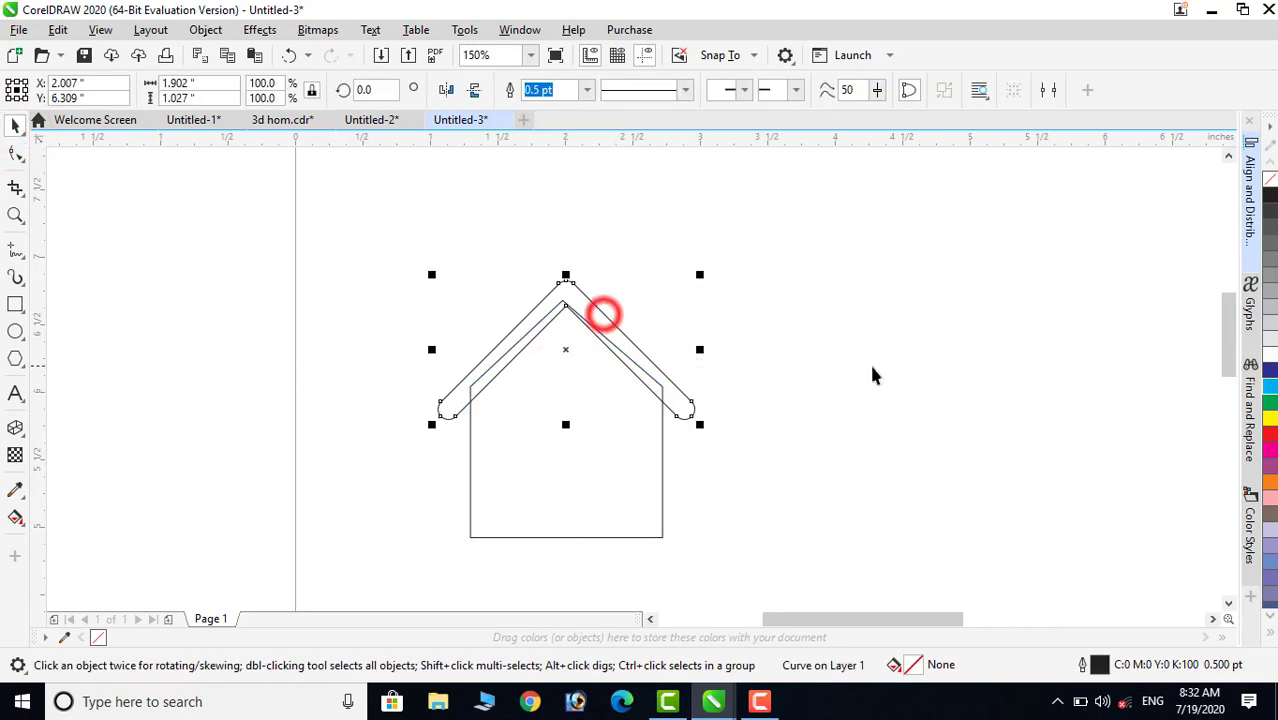
{"action": "left_click", "coordinate": [1271, 438]}
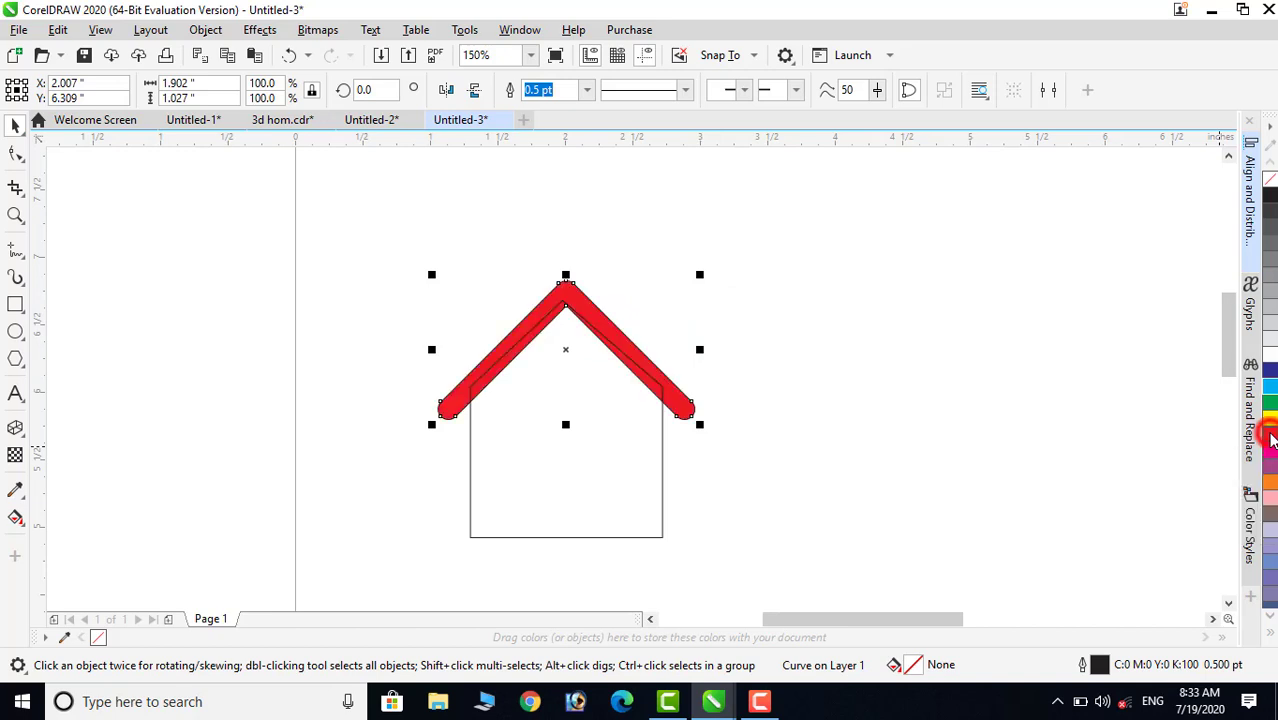
{"action": "left_click", "coordinate": [779, 462]}
{"action": "left_click", "coordinate": [662, 466]}
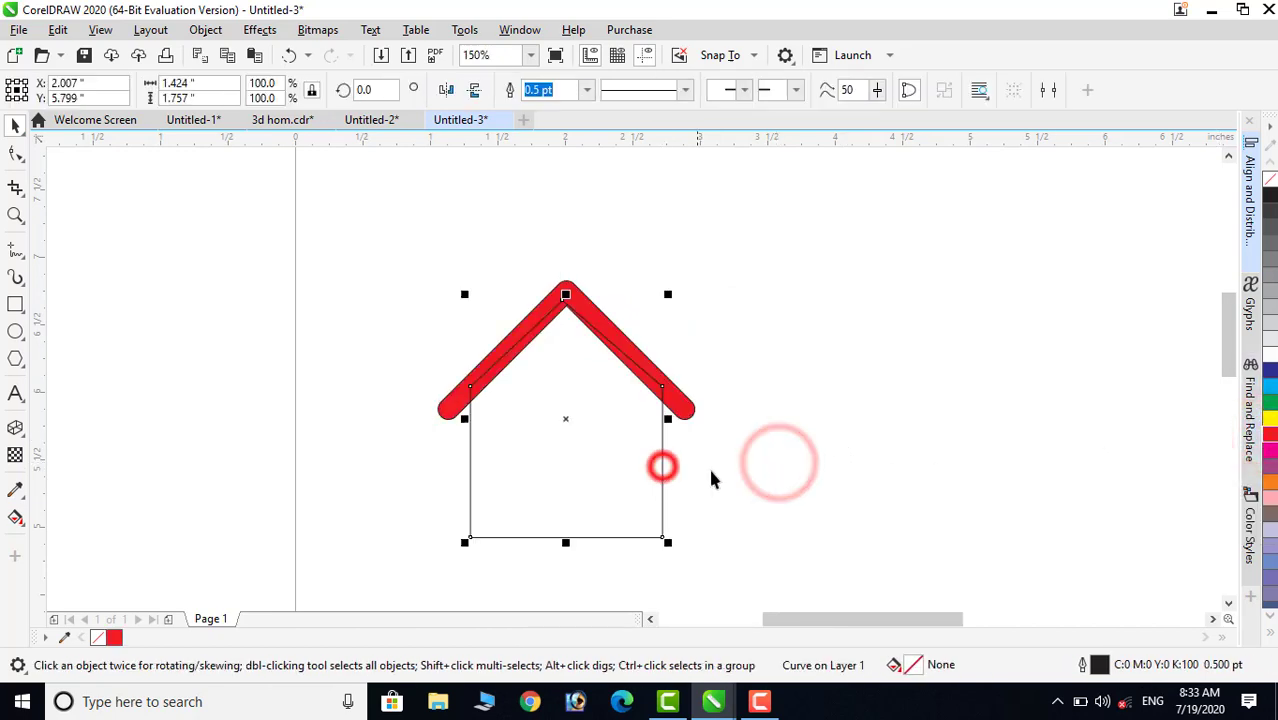
{"action": "left_click", "coordinate": [1269, 340]}
{"action": "left_click", "coordinate": [1010, 385]}
- Bring the red roof to the front of the page, above the house body
{"action": "right_click", "coordinate": [607, 327]}
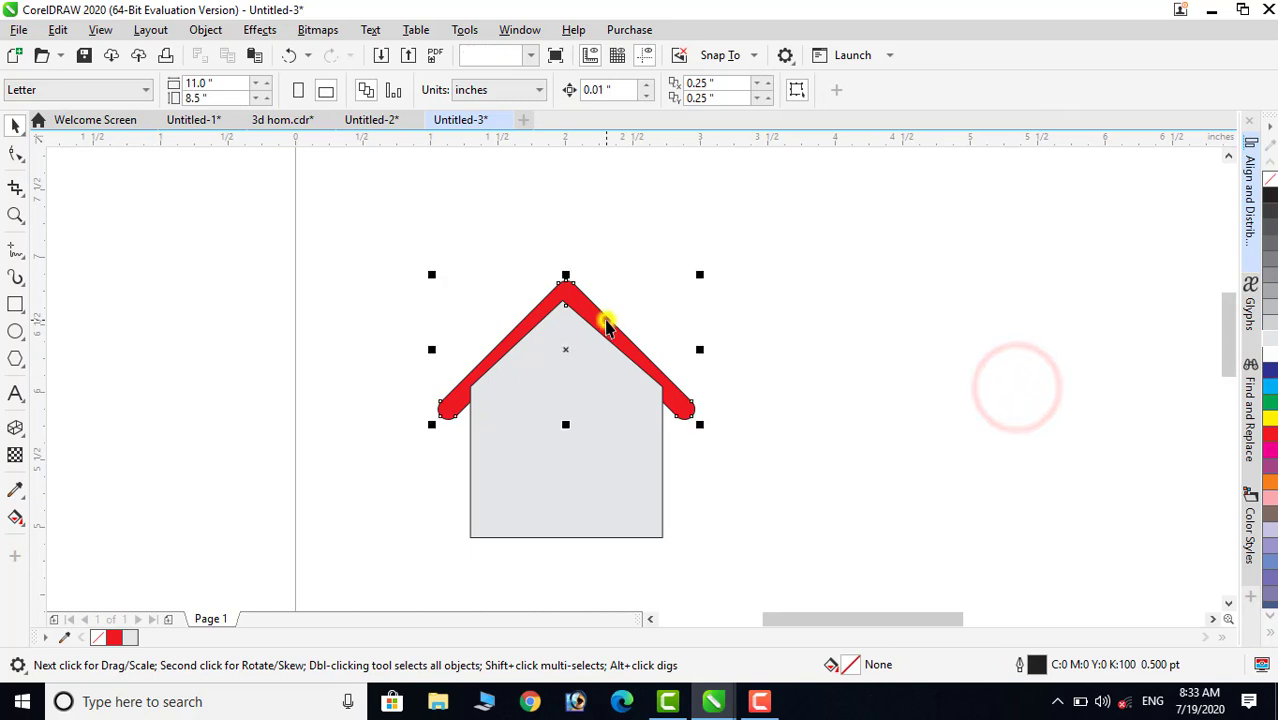
{"action": "mouse_move", "coordinate": [652, 281]}
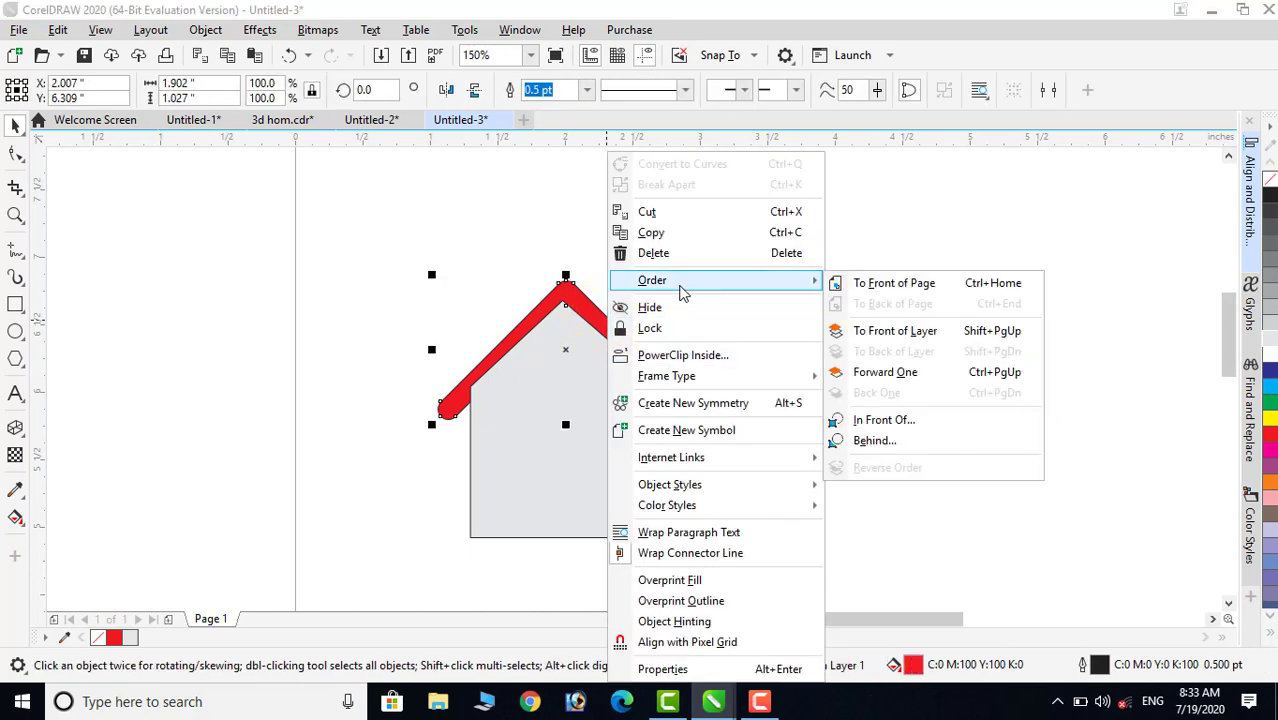
{"action": "left_click", "coordinate": [894, 284]}
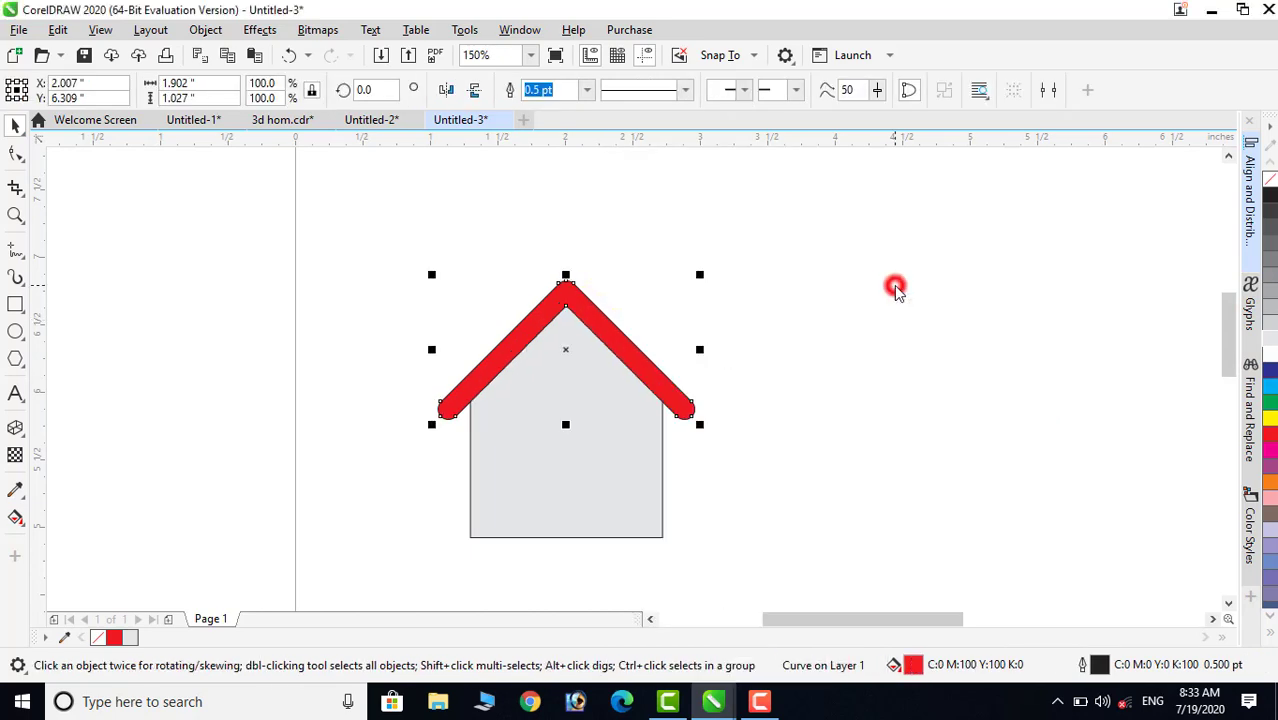
{"action": "left_click", "coordinate": [947, 354]}
{"action": "left_click", "coordinate": [975, 358]}
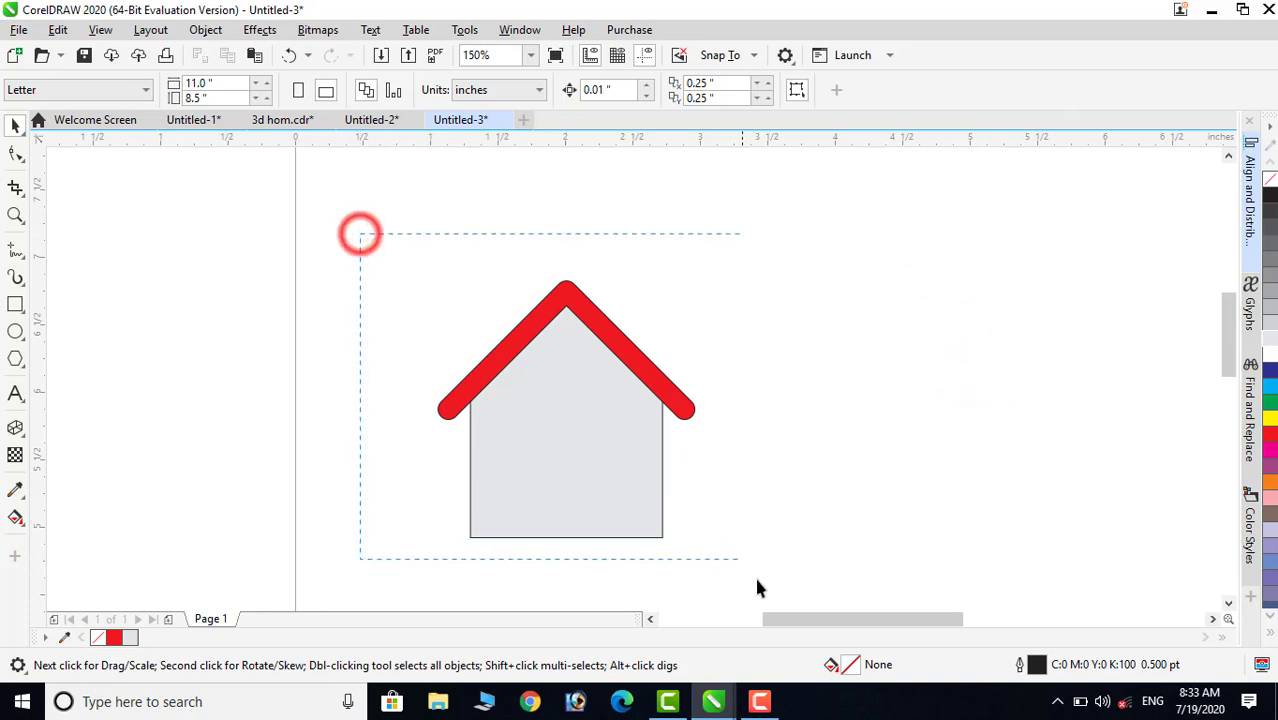
- Remove the outlines from both the roof and the house body
{"action": "left_click_drag", "start_coordinate": [757, 588], "coordinate": [780, 600]}
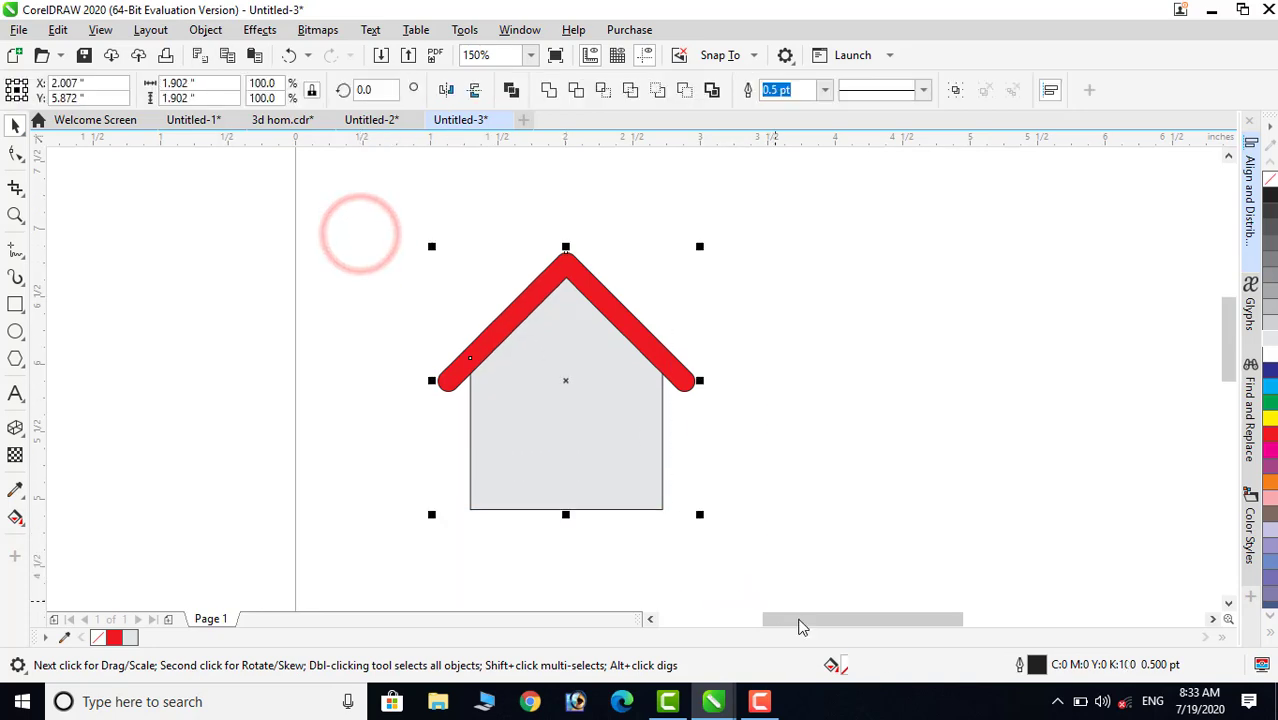
{"action": "right_click", "coordinate": [1269, 184]}
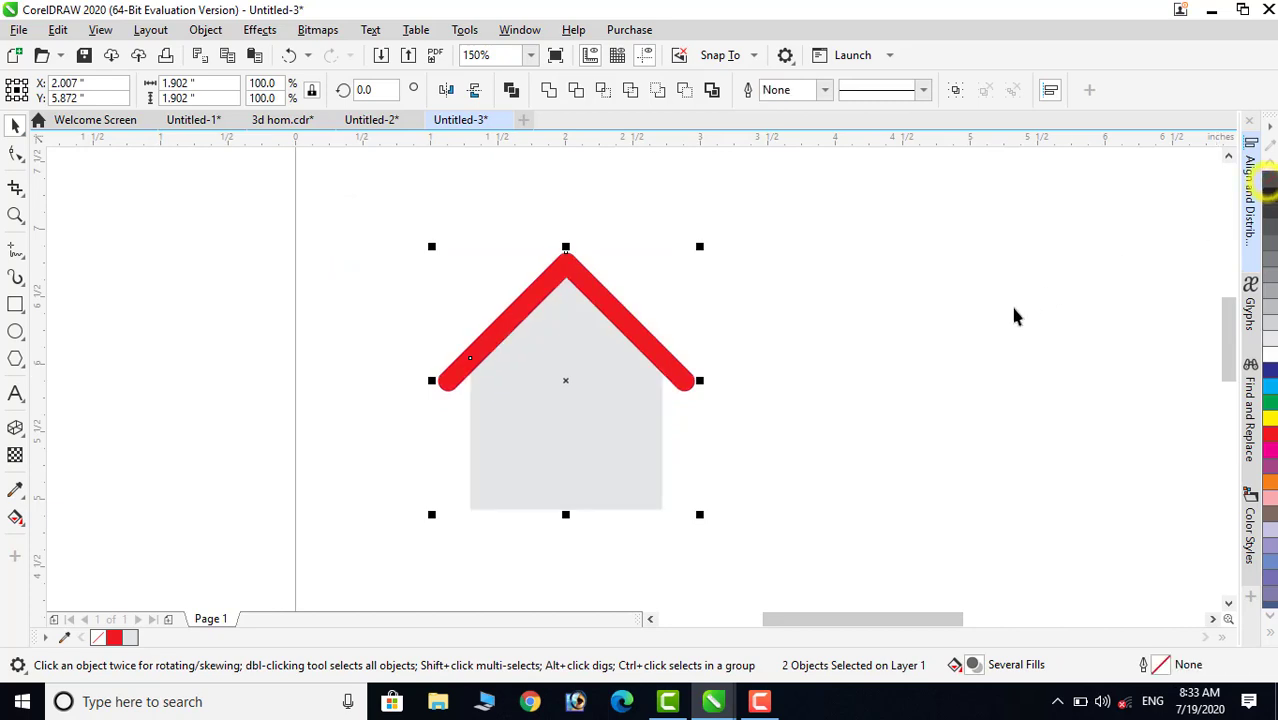
{"action": "left_click", "coordinate": [972, 350]}
- Shorten the grey house body slightly by raising its bottom edge
{"action": "left_click", "coordinate": [571, 472]}
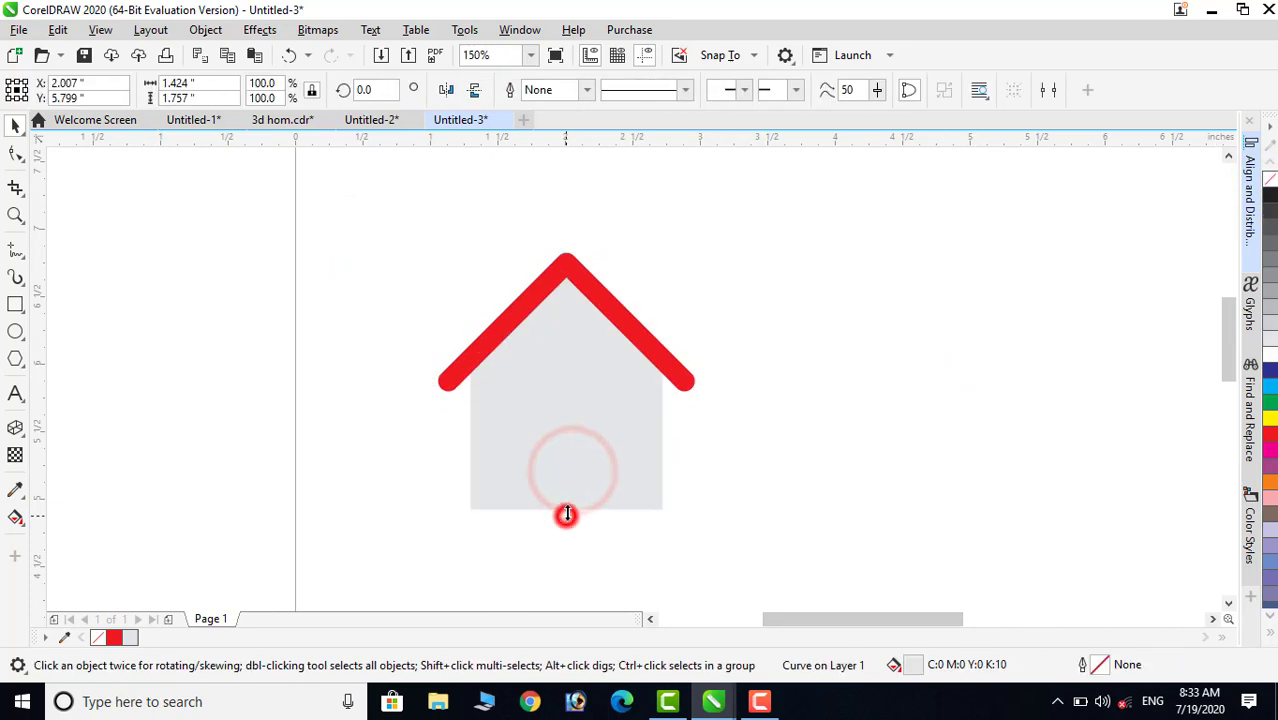
{"action": "left_click", "coordinate": [566, 514]}
{"action": "left_click", "coordinate": [805, 472]}
- Group the roof and the house body together
{"action": "left_click_drag", "start_coordinate": [356, 222], "coordinate": [812, 556]}
{"action": "right_click", "coordinate": [589, 418]}
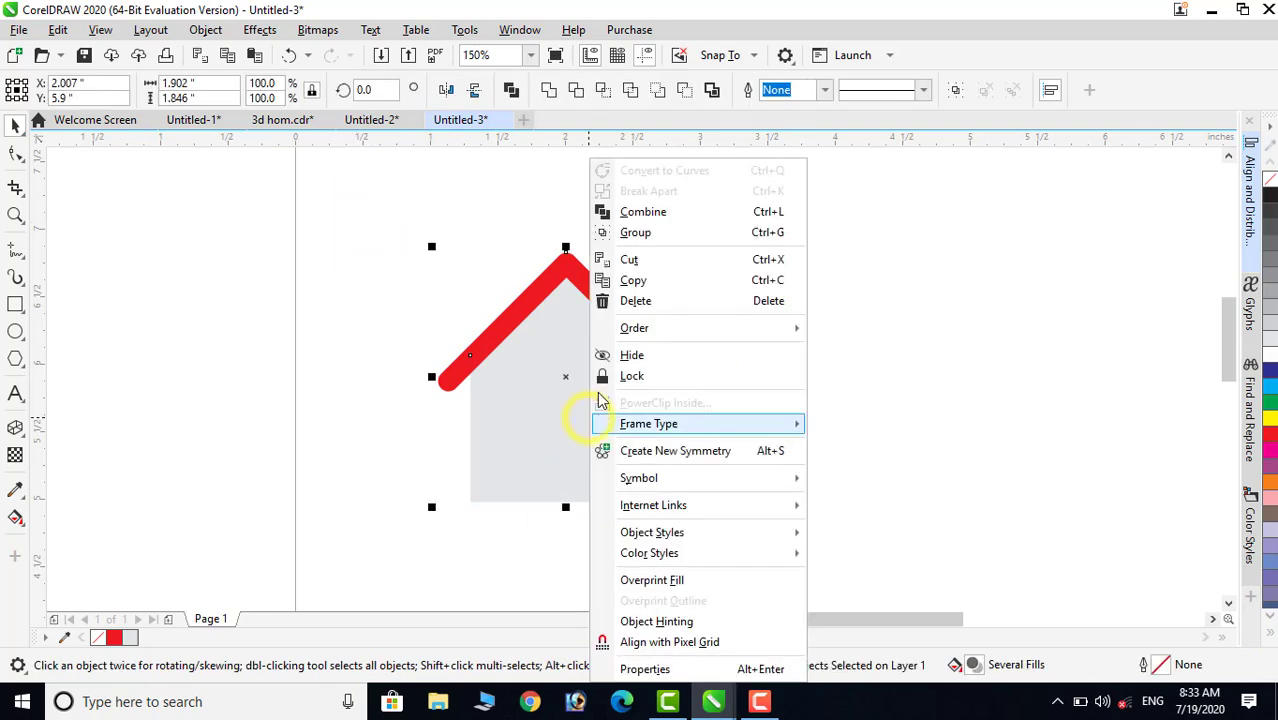
{"action": "left_click", "coordinate": [642, 245]}
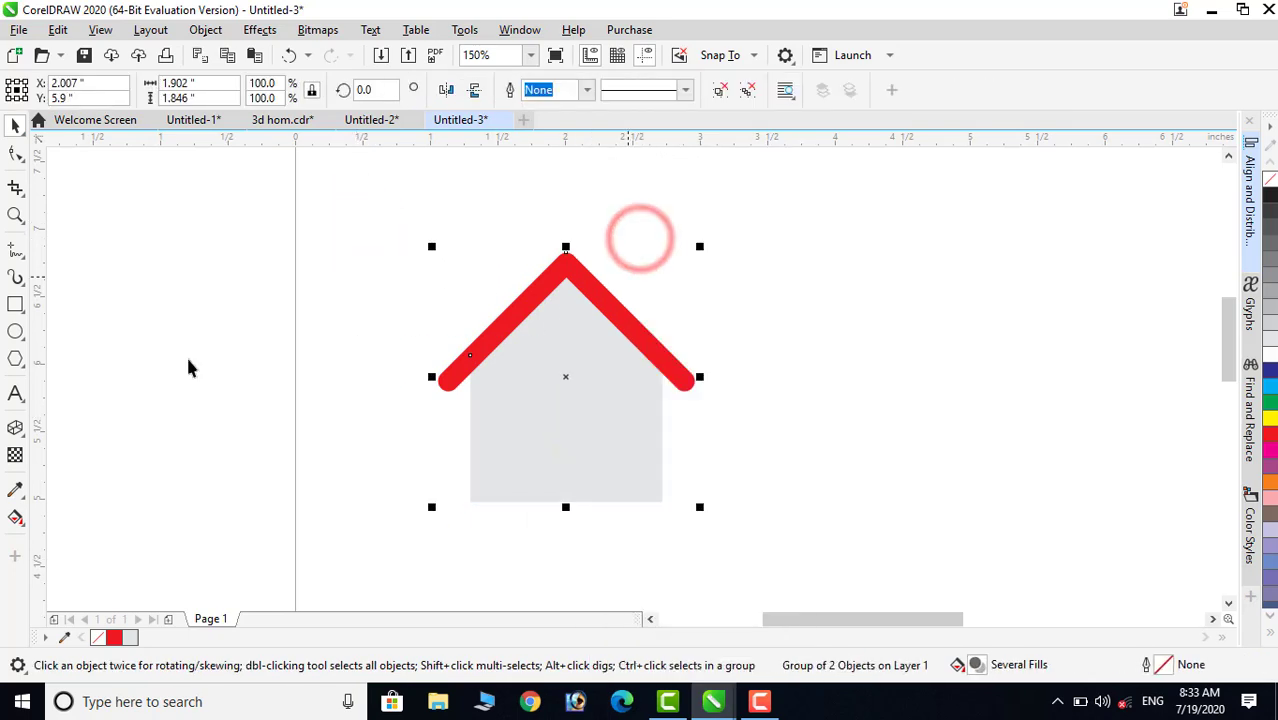
- Extrude the grouped house with the Extrude Top Right preset and reduce the extrusion depth to 7
{"action": "left_click", "coordinate": [16, 430]}
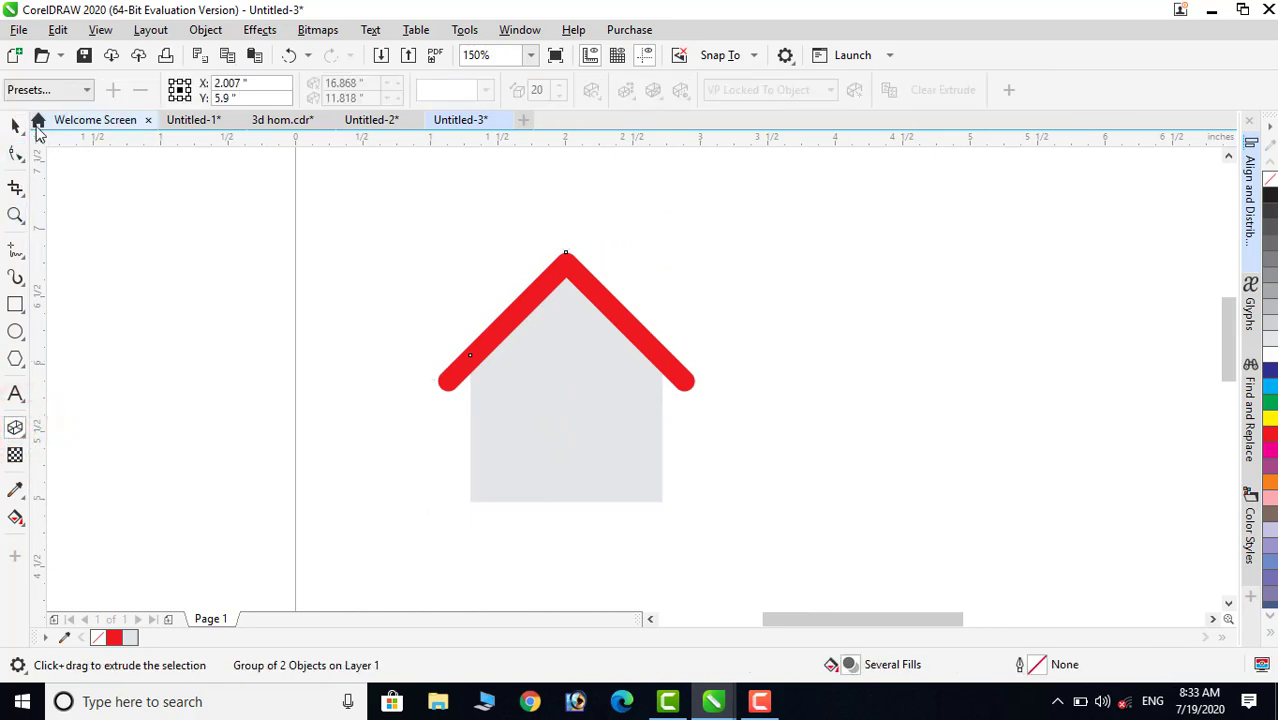
{"action": "left_click", "coordinate": [45, 92]}
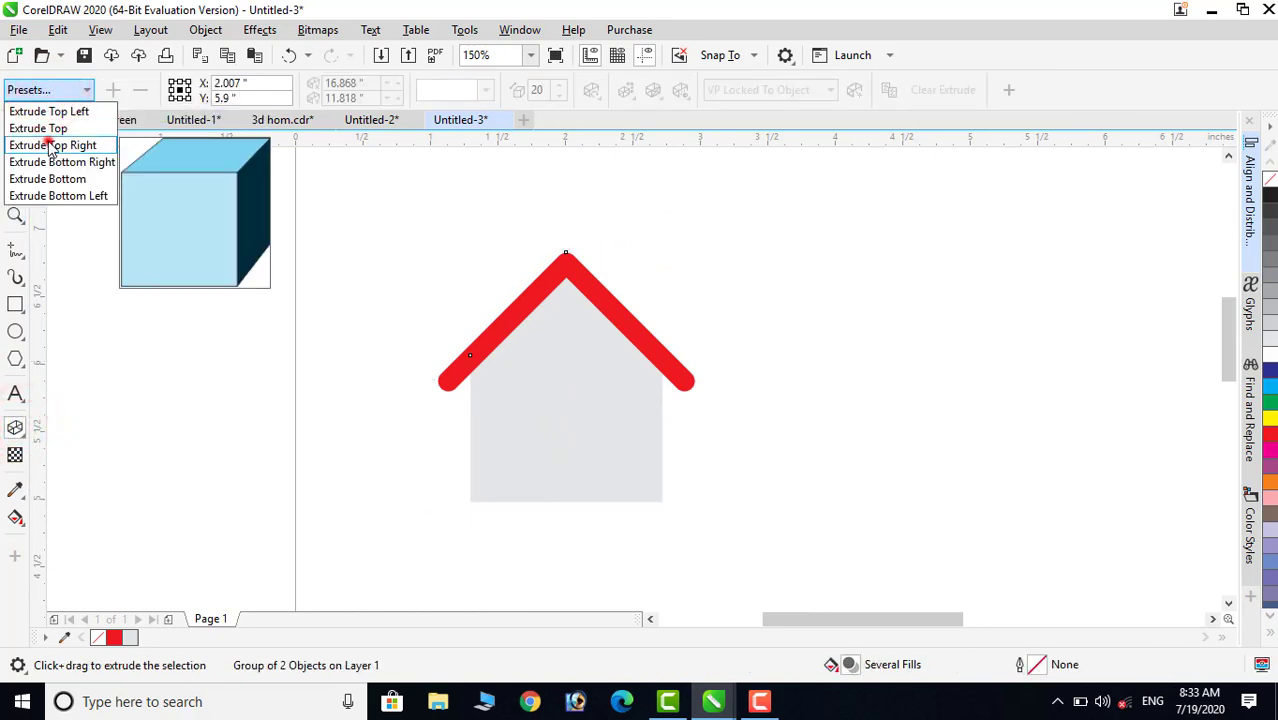
{"action": "left_click", "coordinate": [50, 146]}
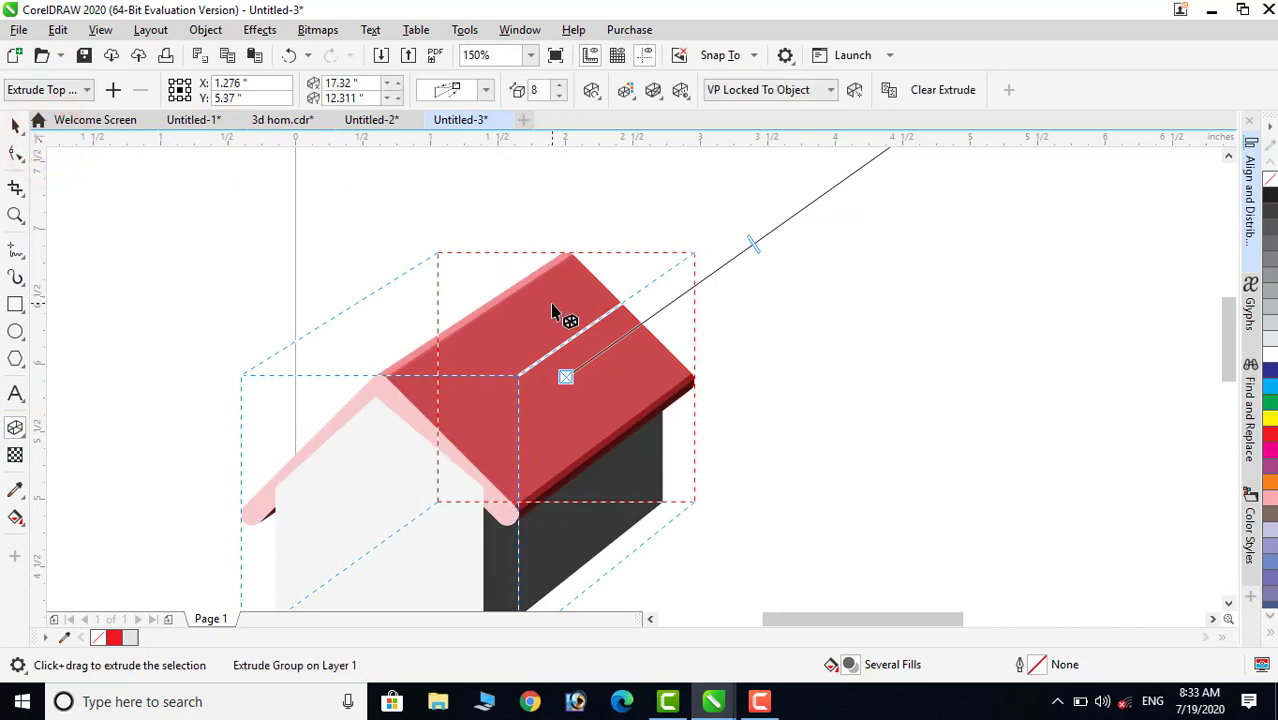
{"action": "scroll", "coordinate": [679, 310], "scroll_direction": "down", "scroll_amount": 1}
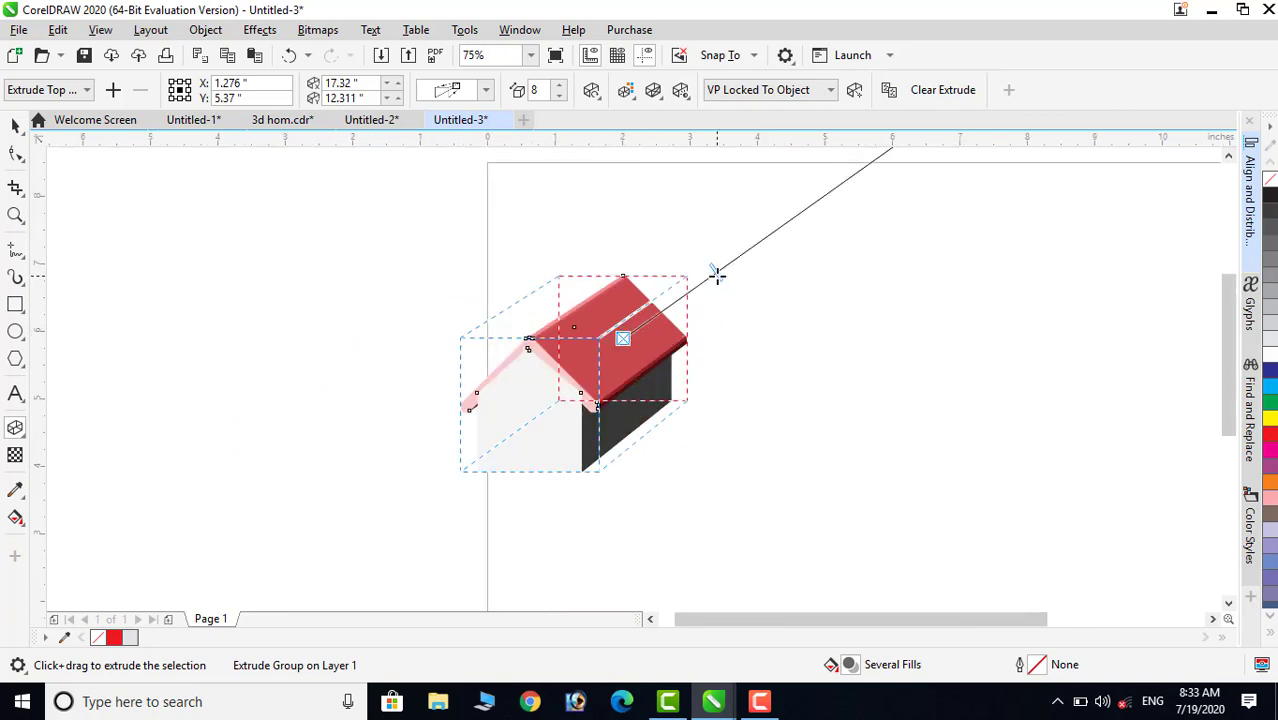
{"action": "left_click_drag", "start_coordinate": [717, 276], "coordinate": [706, 280]}
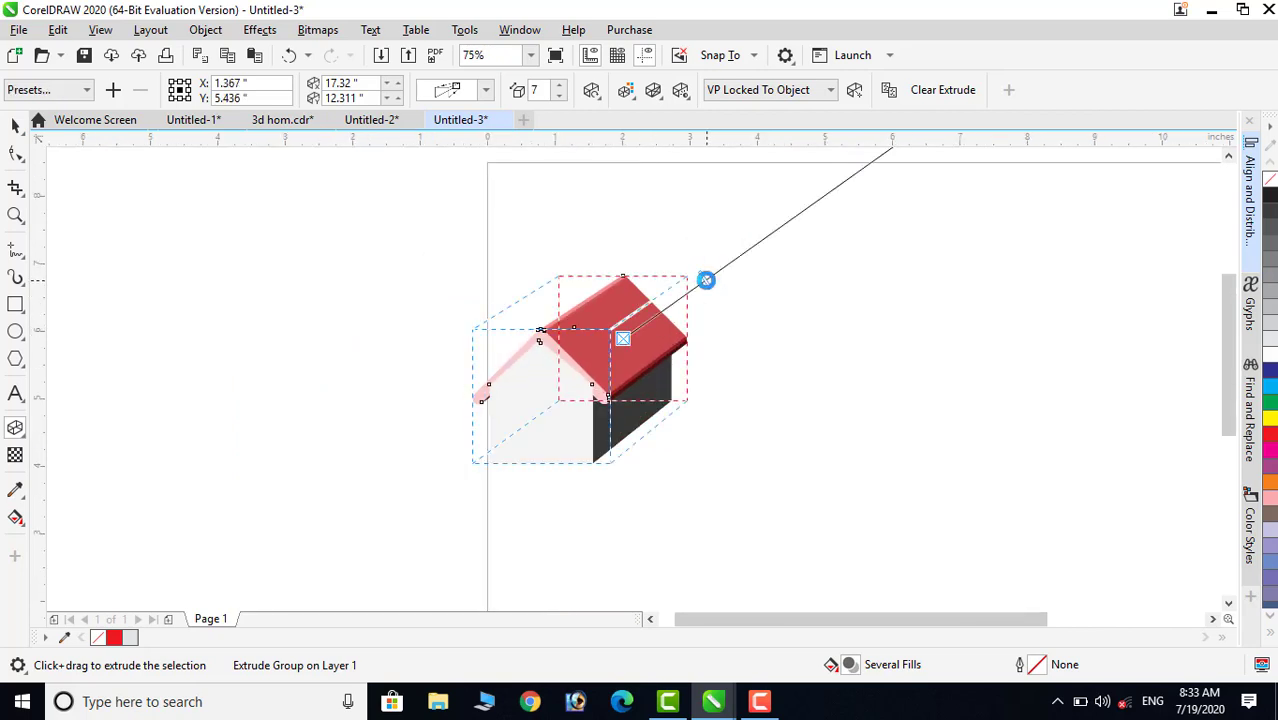
- Move the extruded house to the right, fully onto the page, and reopen its extrusion for editing
{"action": "left_click", "coordinate": [12, 125]}
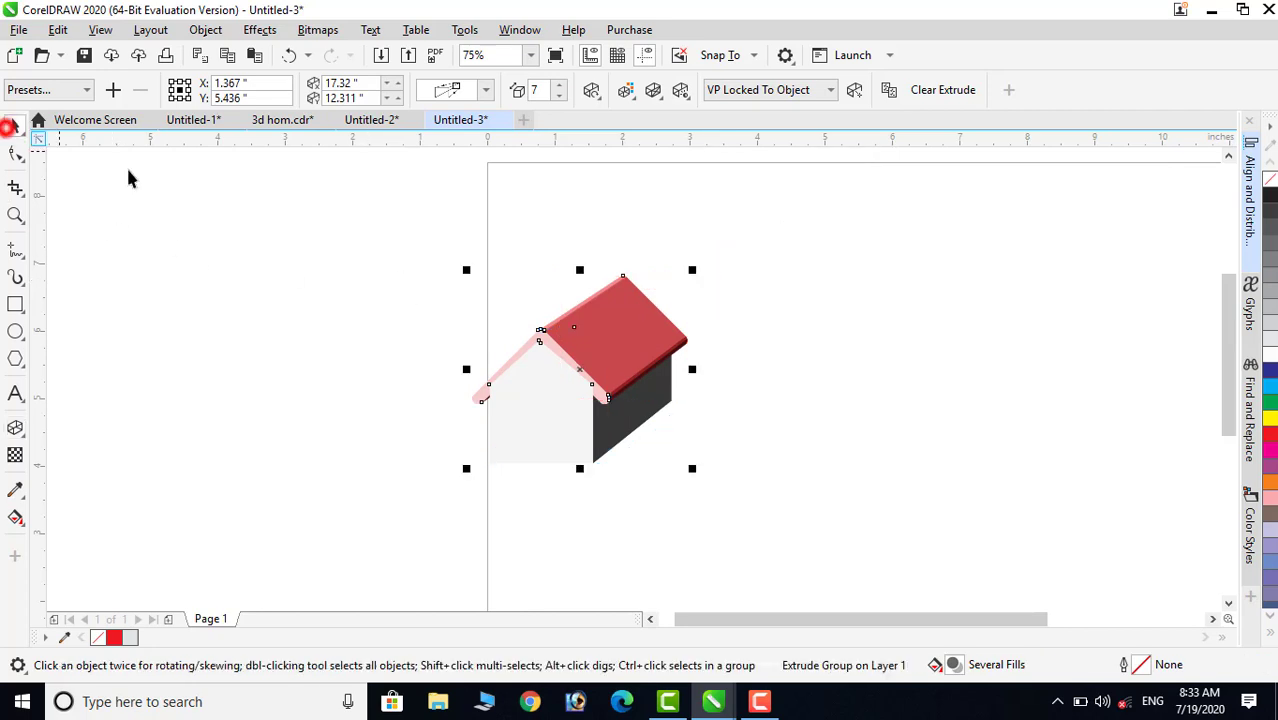
{"action": "left_click_drag", "start_coordinate": [592, 347], "coordinate": [677, 340]}
{"action": "left_click", "coordinate": [15, 427]}
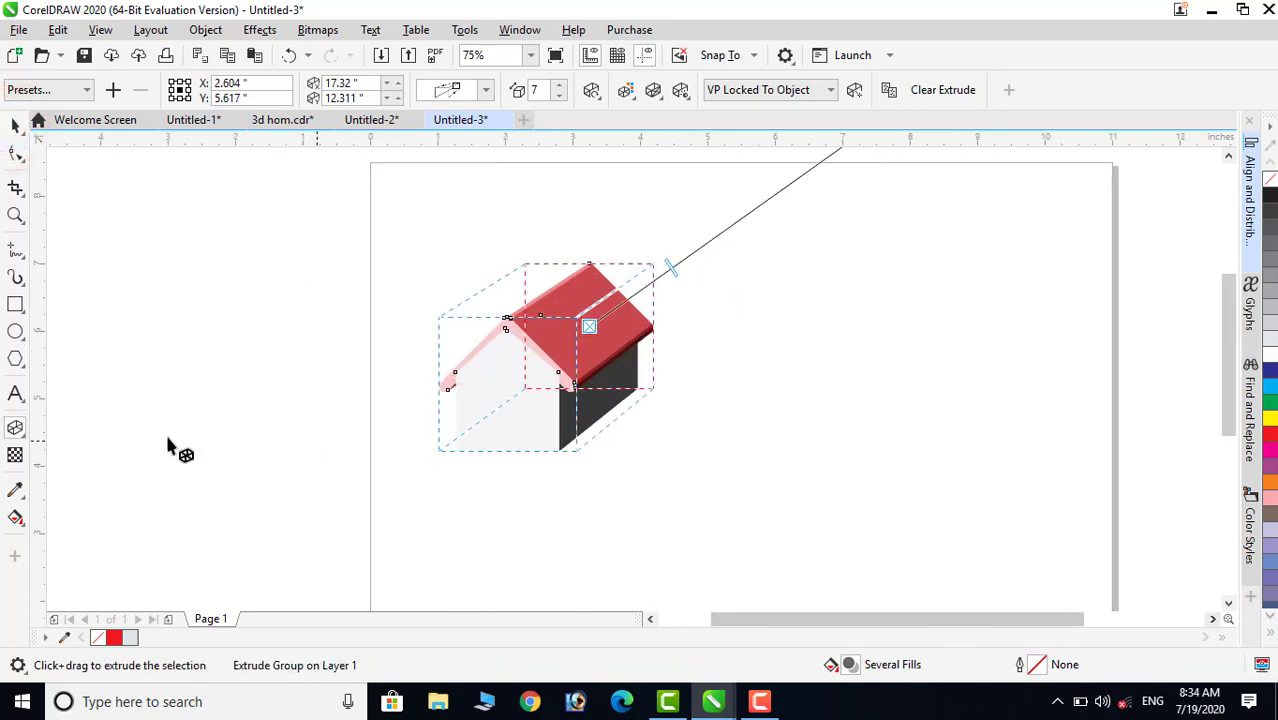
- Try adding light source 1 to the house's extrusion lighting at an intensity of 6
{"action": "left_click", "coordinate": [680, 90]}
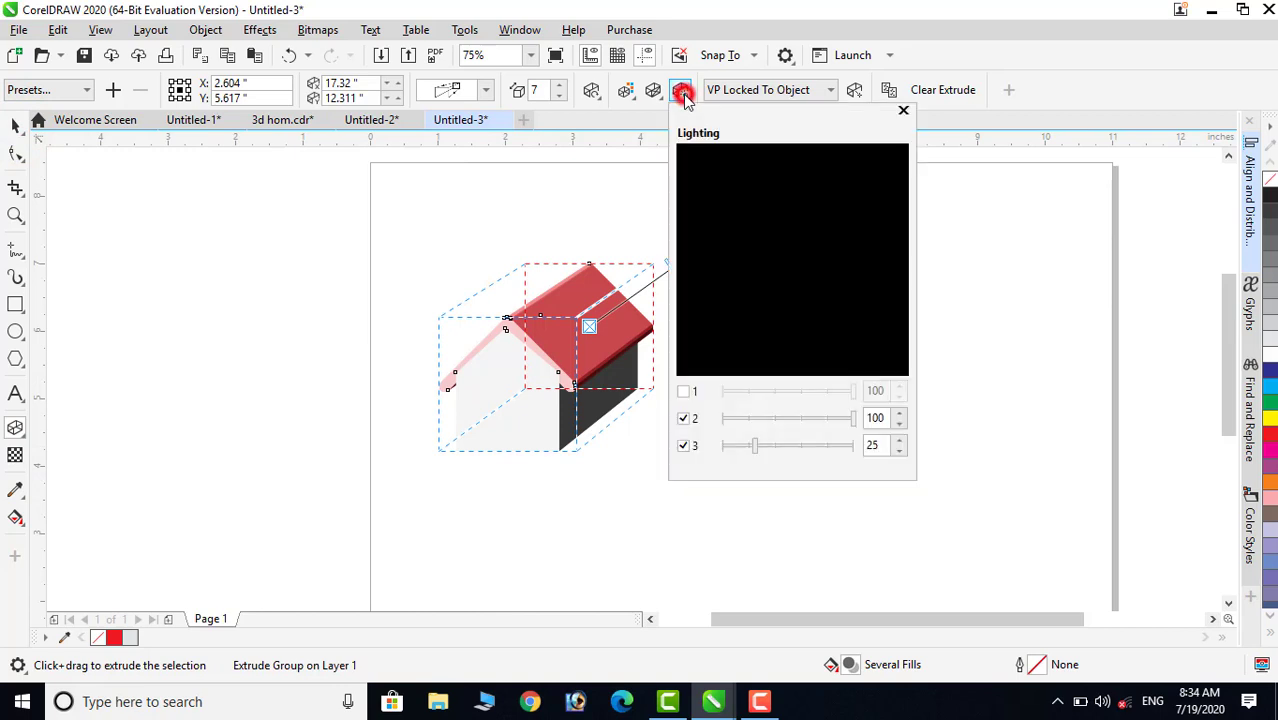
{"action": "left_click", "coordinate": [684, 394]}
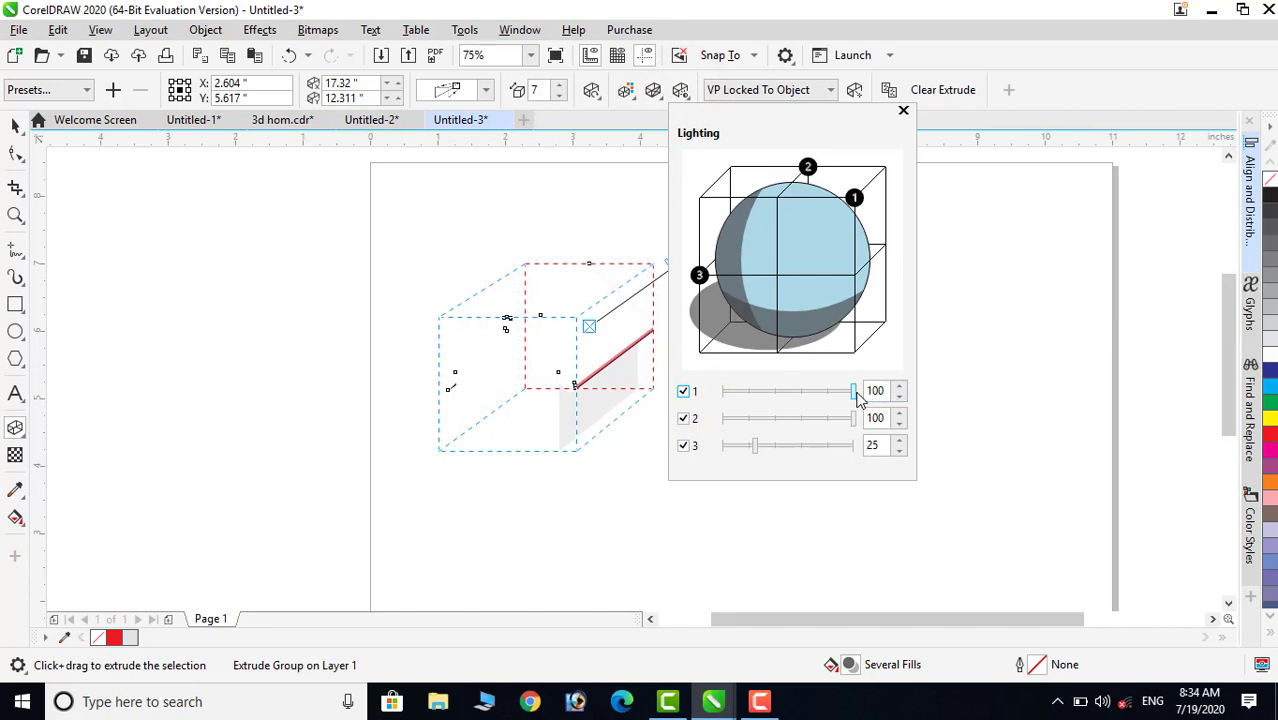
{"action": "mouse_move", "coordinate": [855, 393]}
{"action": "left_mouse_down"}
{"action": "mouse_move", "coordinate": [715, 393]}
{"action": "mouse_move", "coordinate": [746, 398]}
{"action": "mouse_move", "coordinate": [729, 393]}
{"action": "left_mouse_up"}
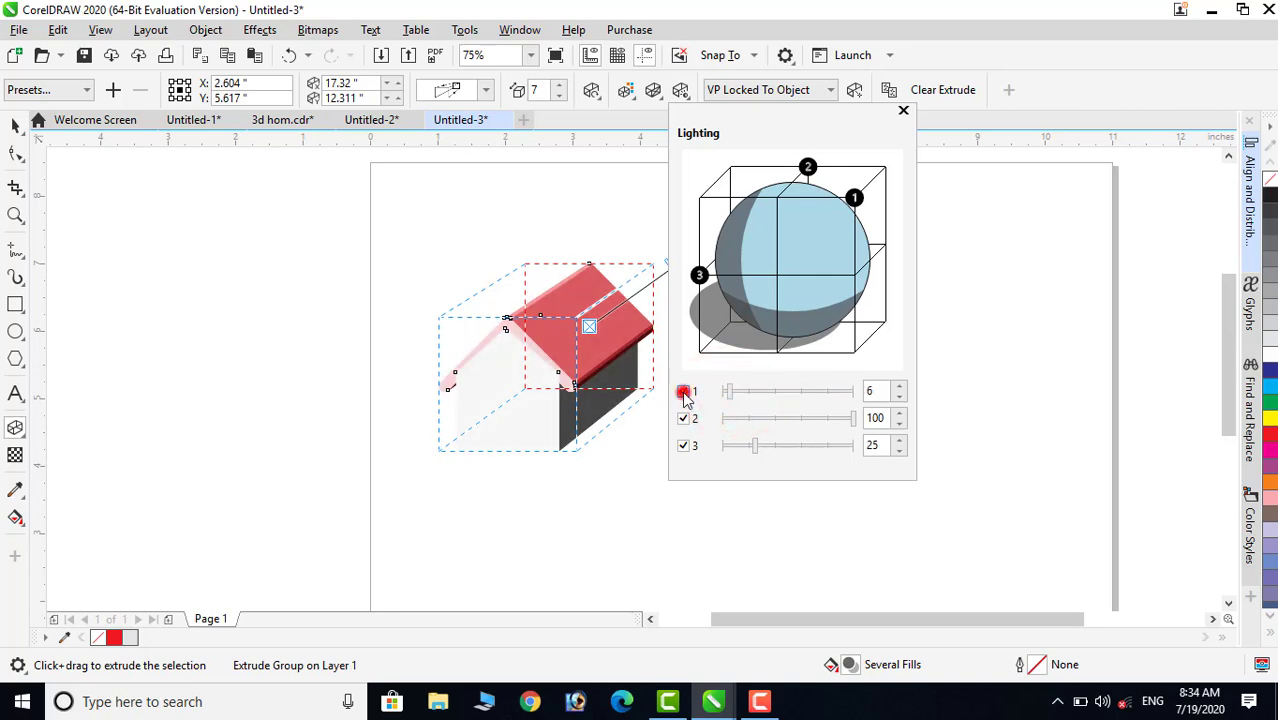
{"action": "left_click", "coordinate": [684, 392]}
{"action": "left_click", "coordinate": [684, 392]}
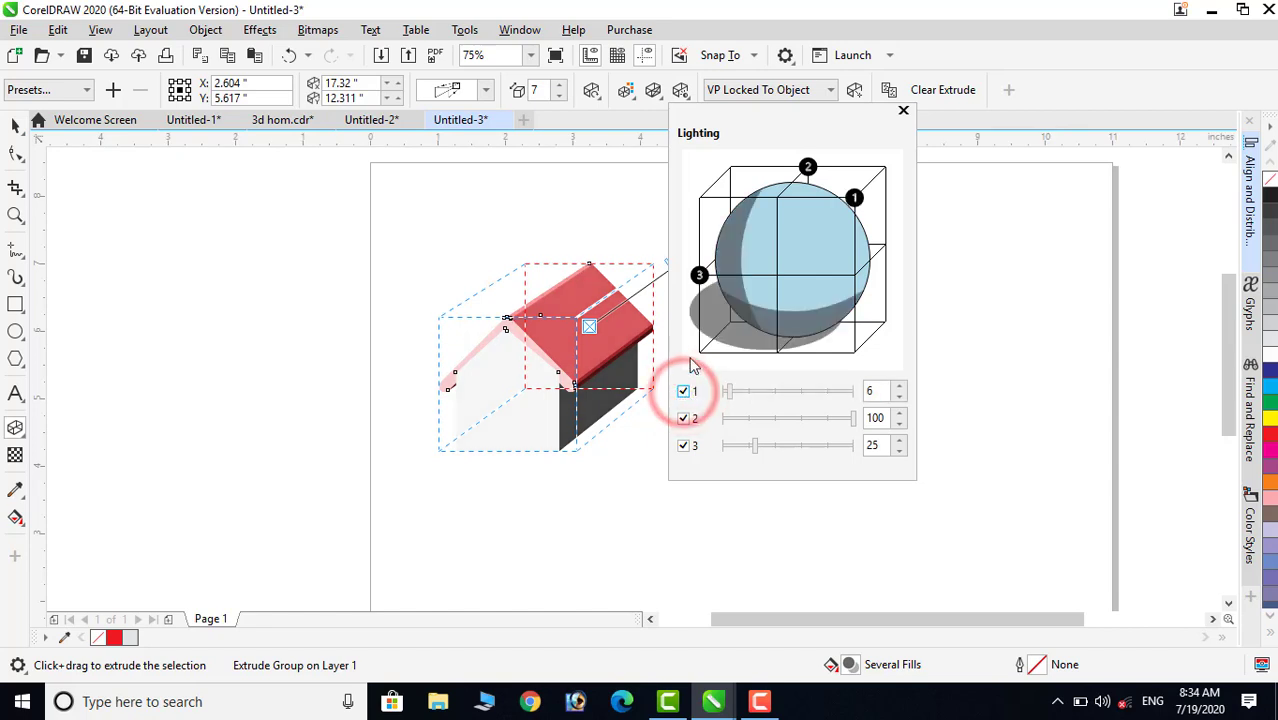
- Switch off light source 1 and place light source 2 at the upper middle of the lighting cube's front face
{"action": "mouse_move", "coordinate": [766, 287]}
{"action": "left_mouse_down"}
{"action": "mouse_move", "coordinate": [782, 283]}
{"action": "mouse_move", "coordinate": [708, 288]}
{"action": "left_mouse_up"}
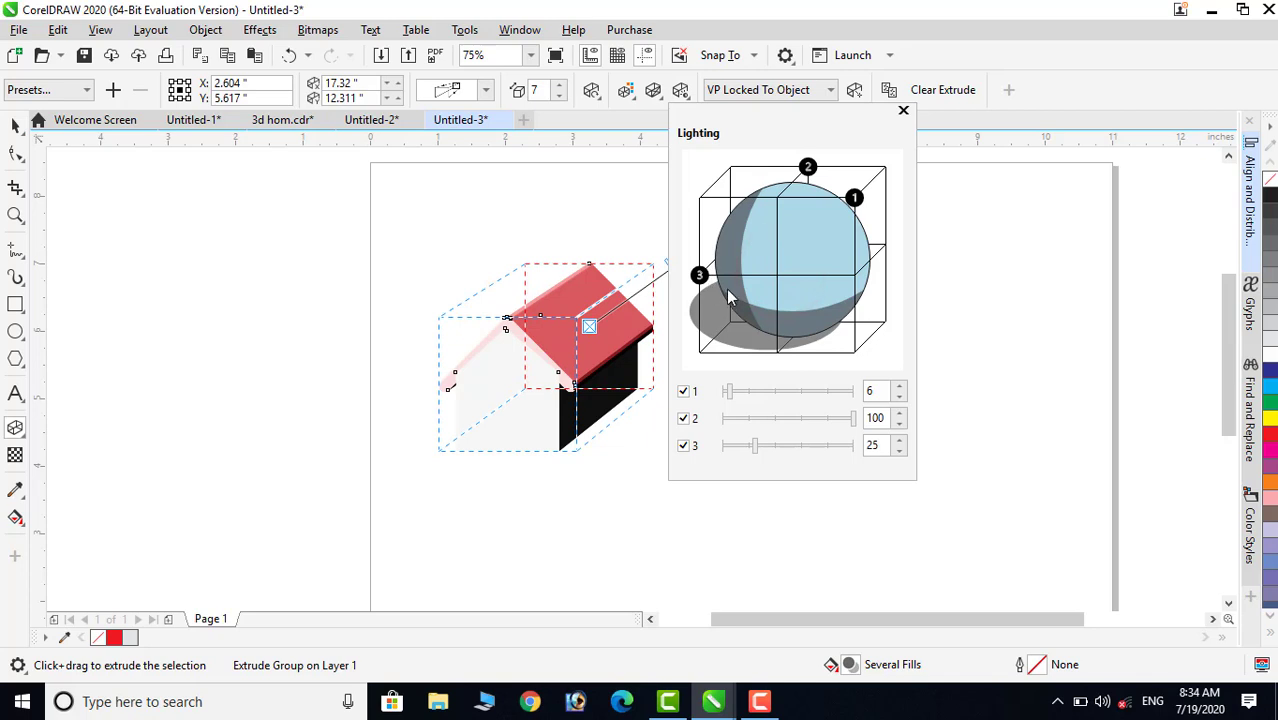
{"action": "mouse_move", "coordinate": [810, 170]}
{"action": "left_mouse_down"}
{"action": "mouse_move", "coordinate": [781, 204]}
{"action": "mouse_move", "coordinate": [782, 279]}
{"action": "mouse_move", "coordinate": [799, 183]}
{"action": "mouse_move", "coordinate": [815, 172]}
{"action": "left_mouse_up"}
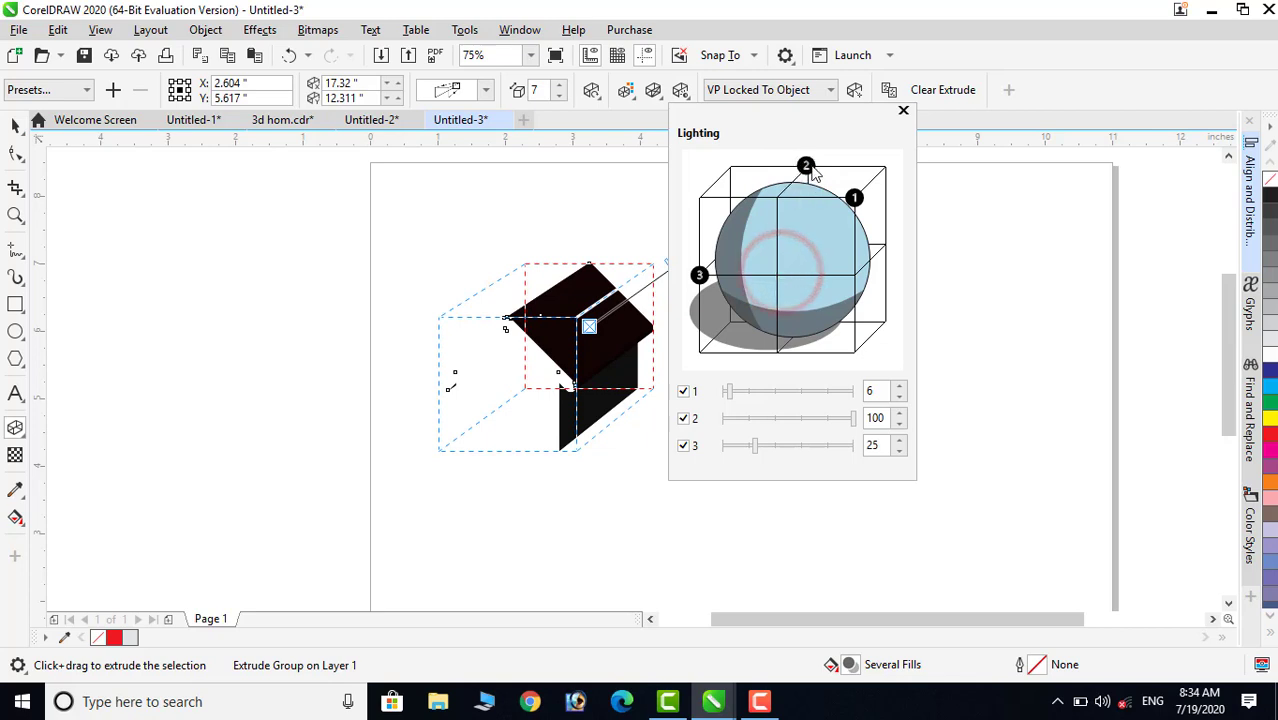
{"action": "left_click", "coordinate": [683, 391]}
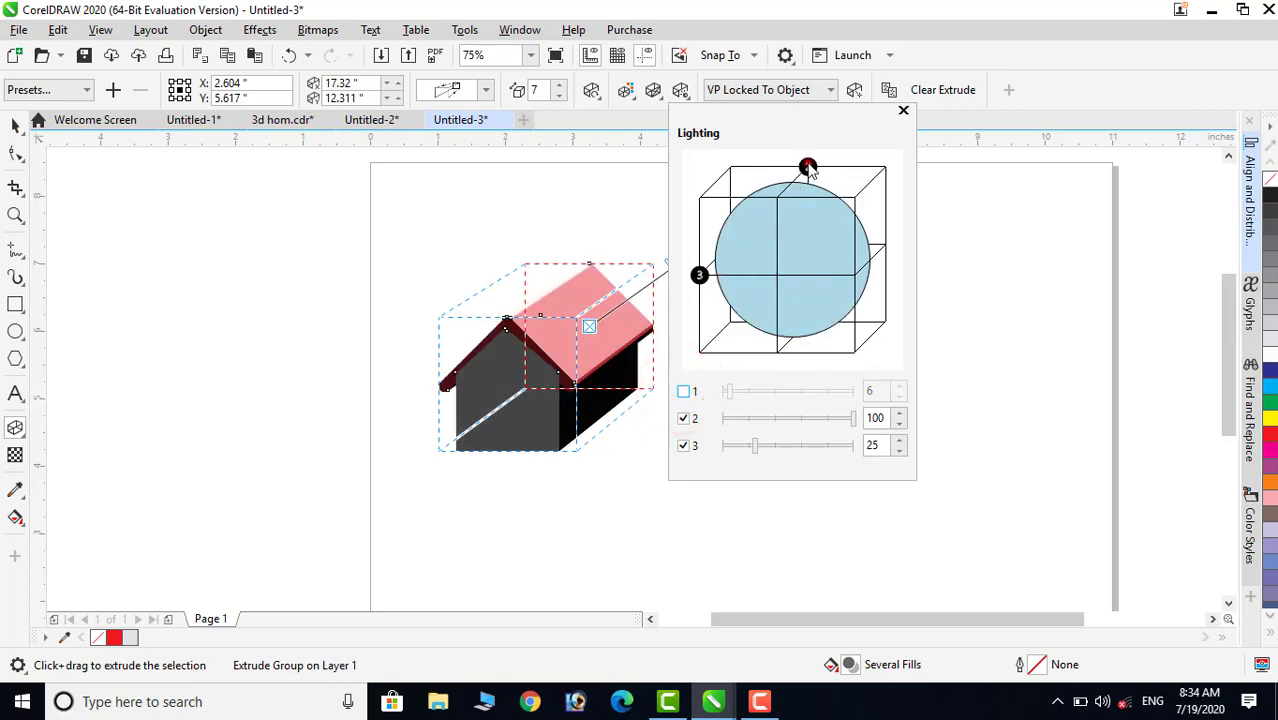
{"action": "left_click_drag", "start_coordinate": [808, 167], "coordinate": [777, 198]}
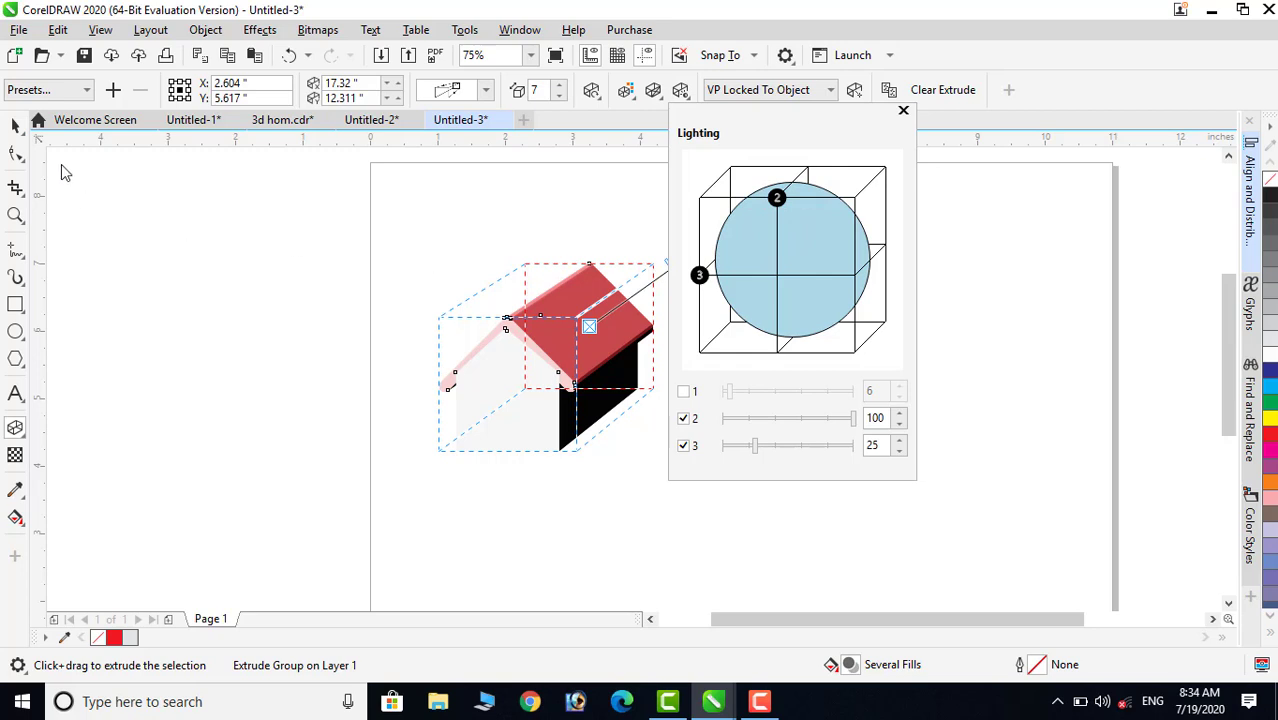
{"action": "left_click", "coordinate": [14, 128]}
{"action": "left_click", "coordinate": [710, 440]}
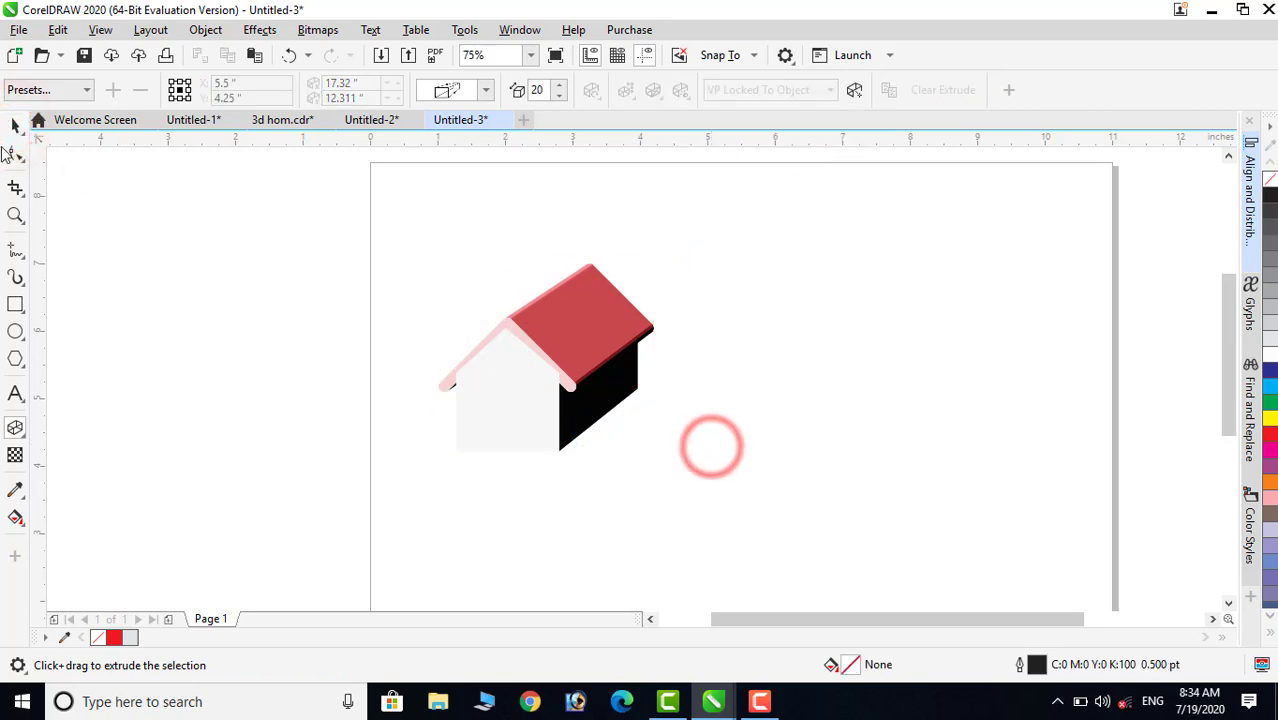
- Duplicate the extruded house to its right and apply the Extrude Top Left preset to the copy
{"action": "left_click", "coordinate": [12, 125]}
{"action": "left_click", "coordinate": [537, 378]}
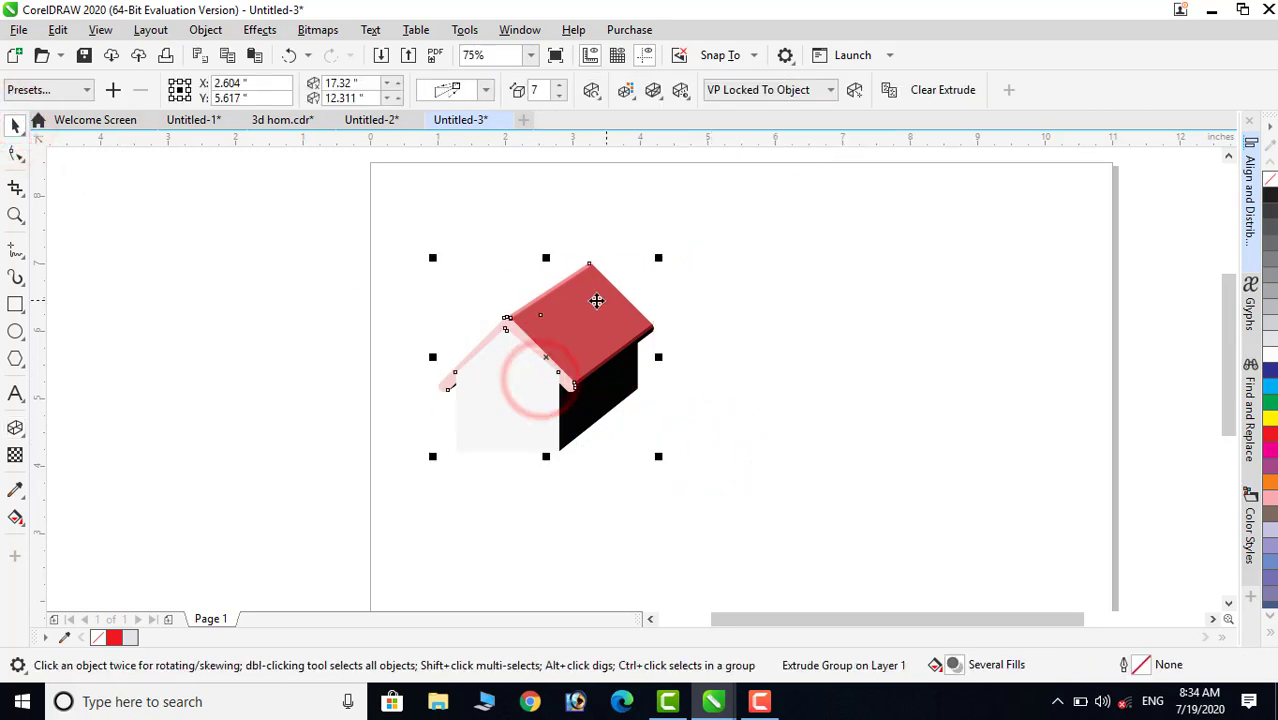
{"action": "left_click_drag", "start_coordinate": [626, 325], "coordinate": [796, 334]}
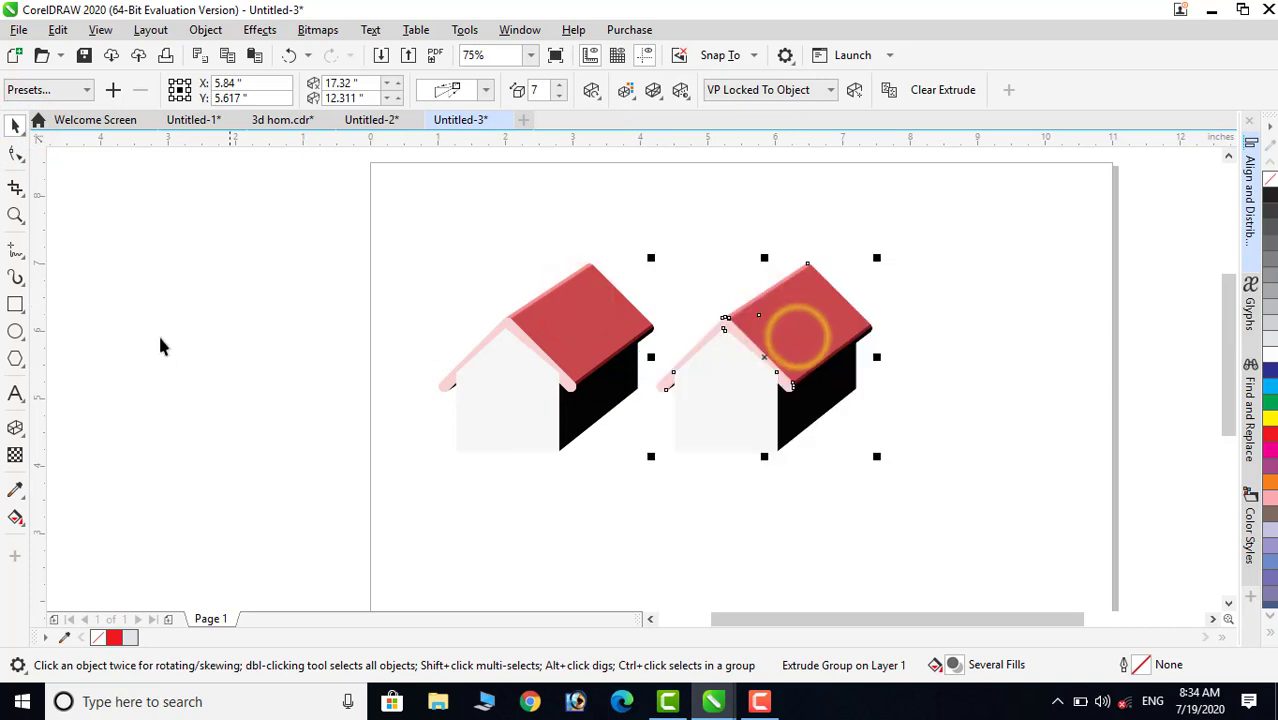
{"action": "left_click", "coordinate": [60, 90]}
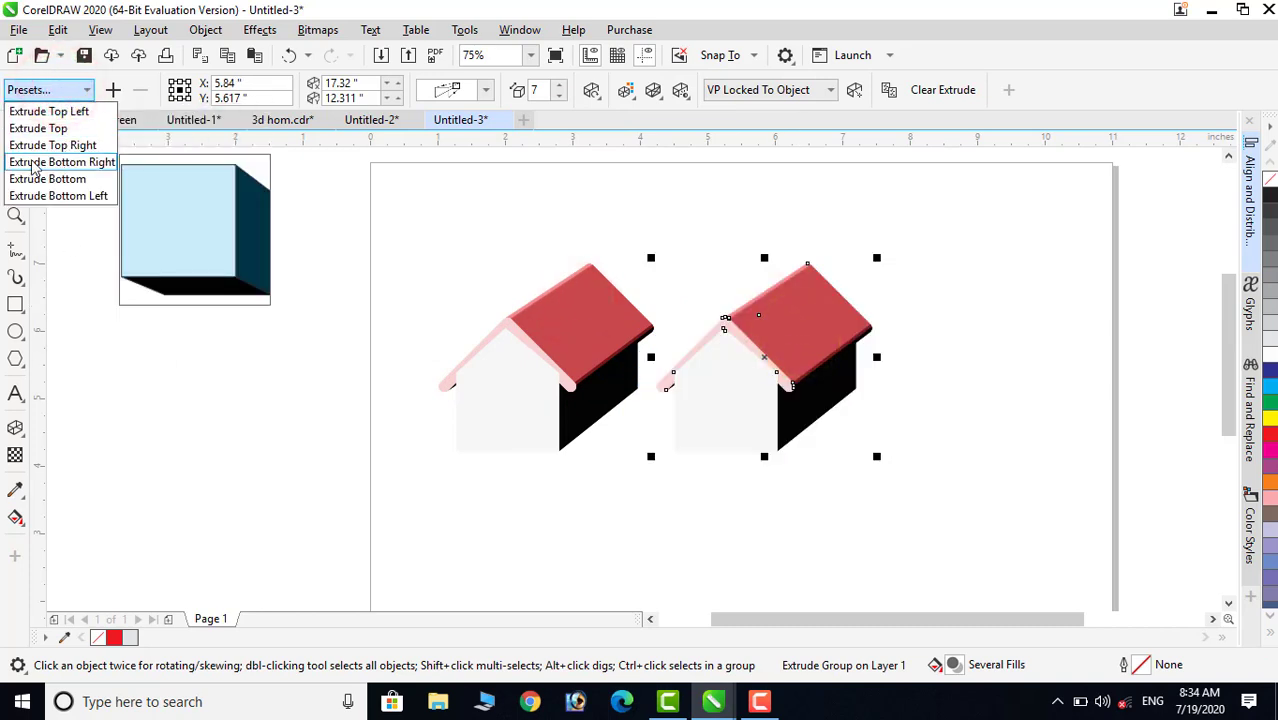
{"action": "left_click", "coordinate": [48, 111]}
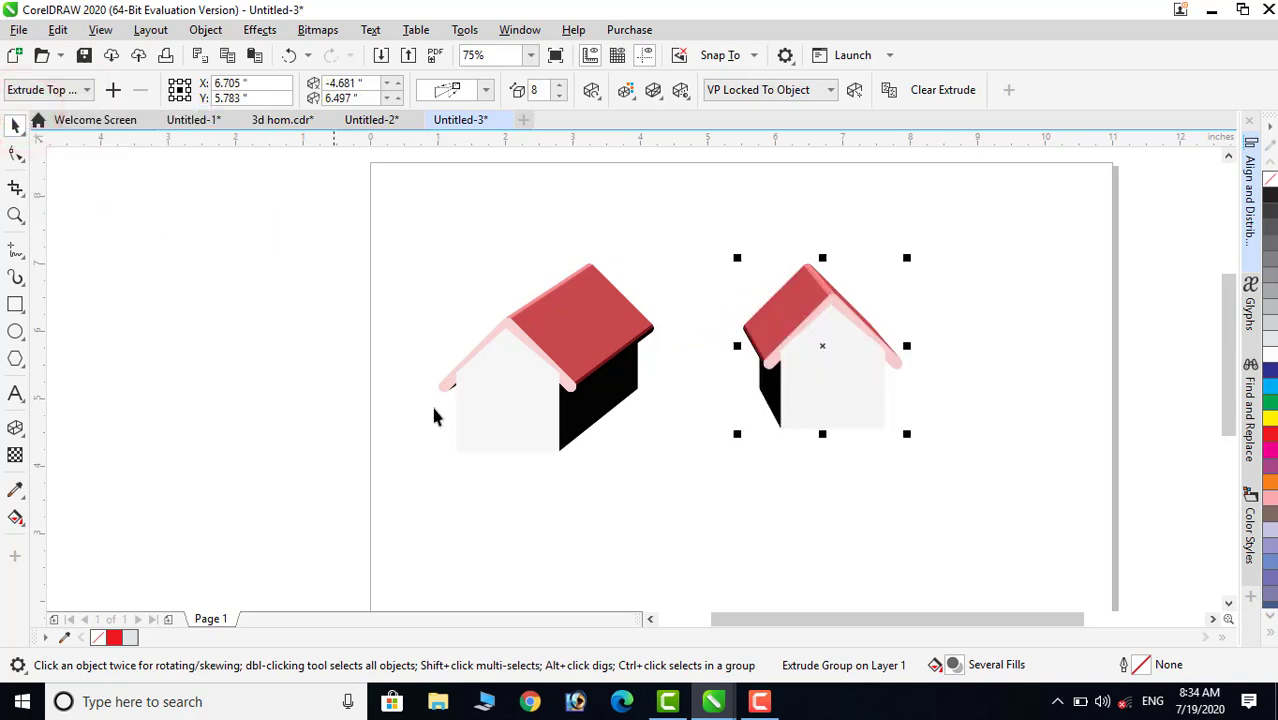
{"action": "left_click", "coordinate": [801, 516]}
- Copy the right house to below and between the two, apply the Extrude Top preset and move it up fully onto the page
{"action": "left_click", "coordinate": [841, 362]}
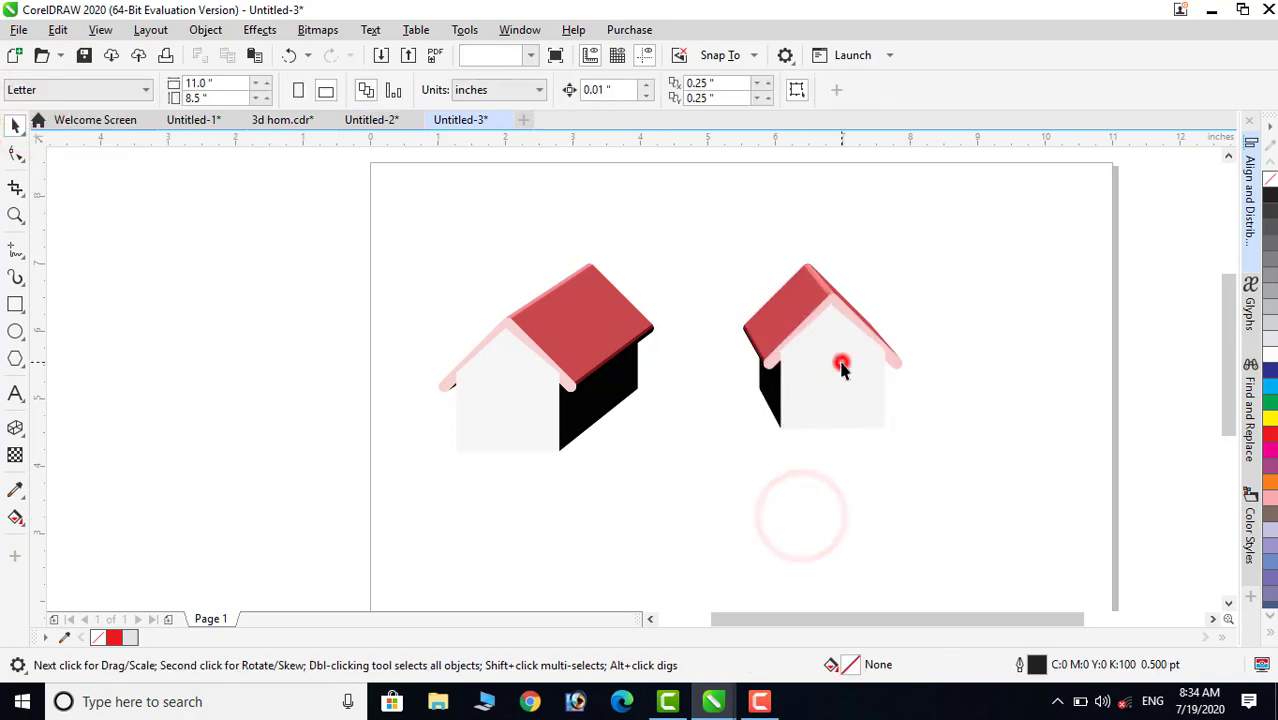
{"action": "left_click_drag", "start_coordinate": [822, 322], "coordinate": [686, 452]}
{"action": "left_click", "coordinate": [44, 90]}
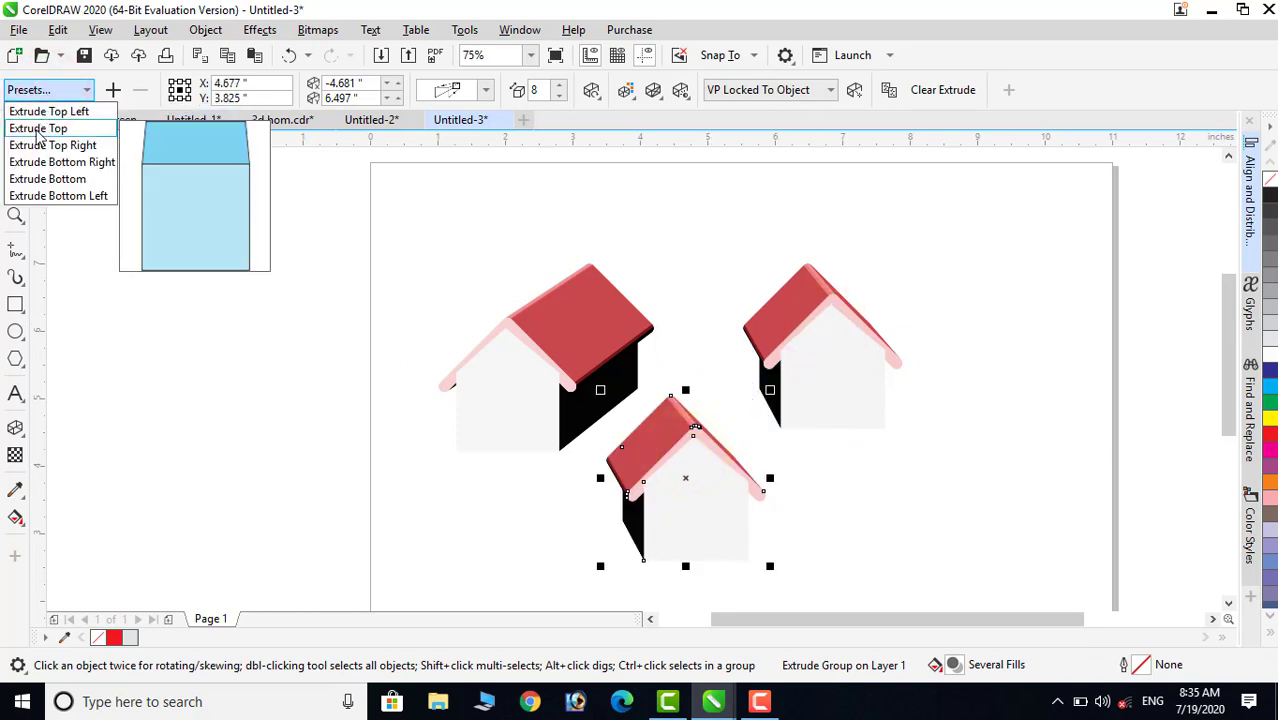
{"action": "left_click", "coordinate": [38, 129]}
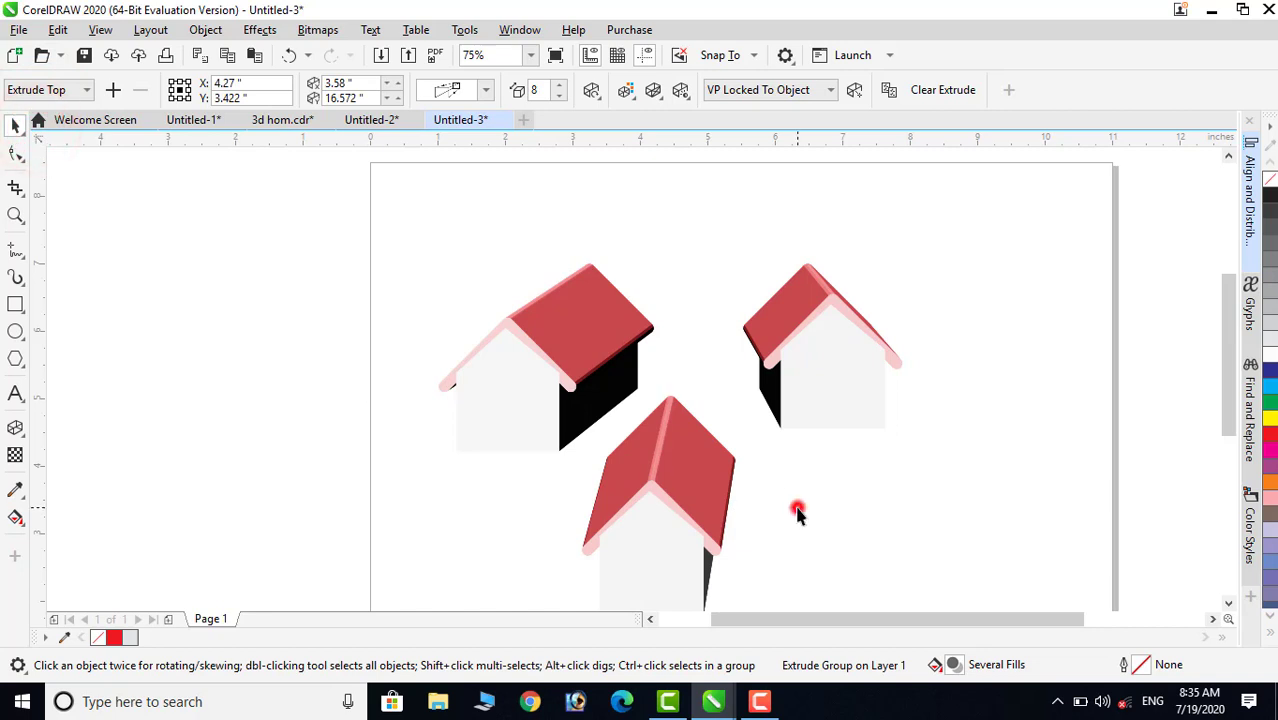
{"action": "left_click_drag", "start_coordinate": [692, 512], "coordinate": [716, 479]}
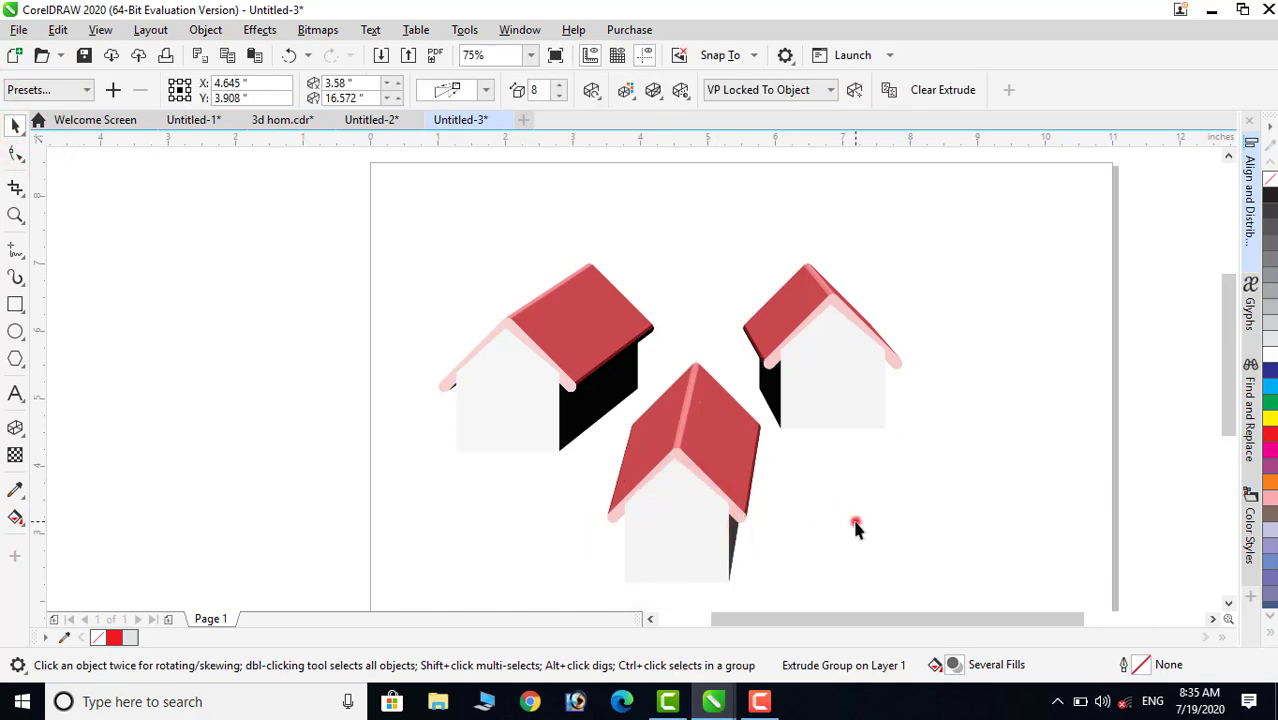
{"action": "left_click", "coordinate": [856, 528]}
- Break the lower middle house's extrude group apart and move its flat source house off the page
{"action": "scroll", "coordinate": [856, 528], "scroll_direction": "up", "scroll_amount": 1}
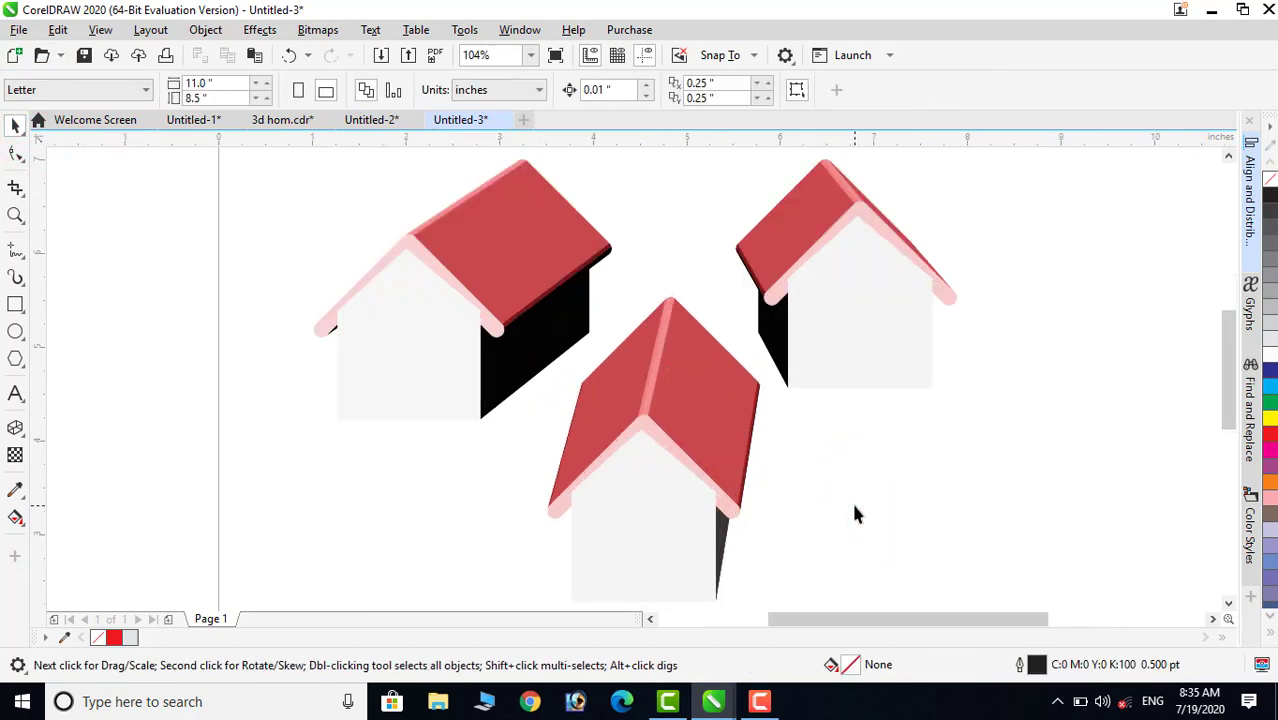
{"action": "left_click", "coordinate": [672, 390]}
{"action": "right_click", "coordinate": [672, 390]}
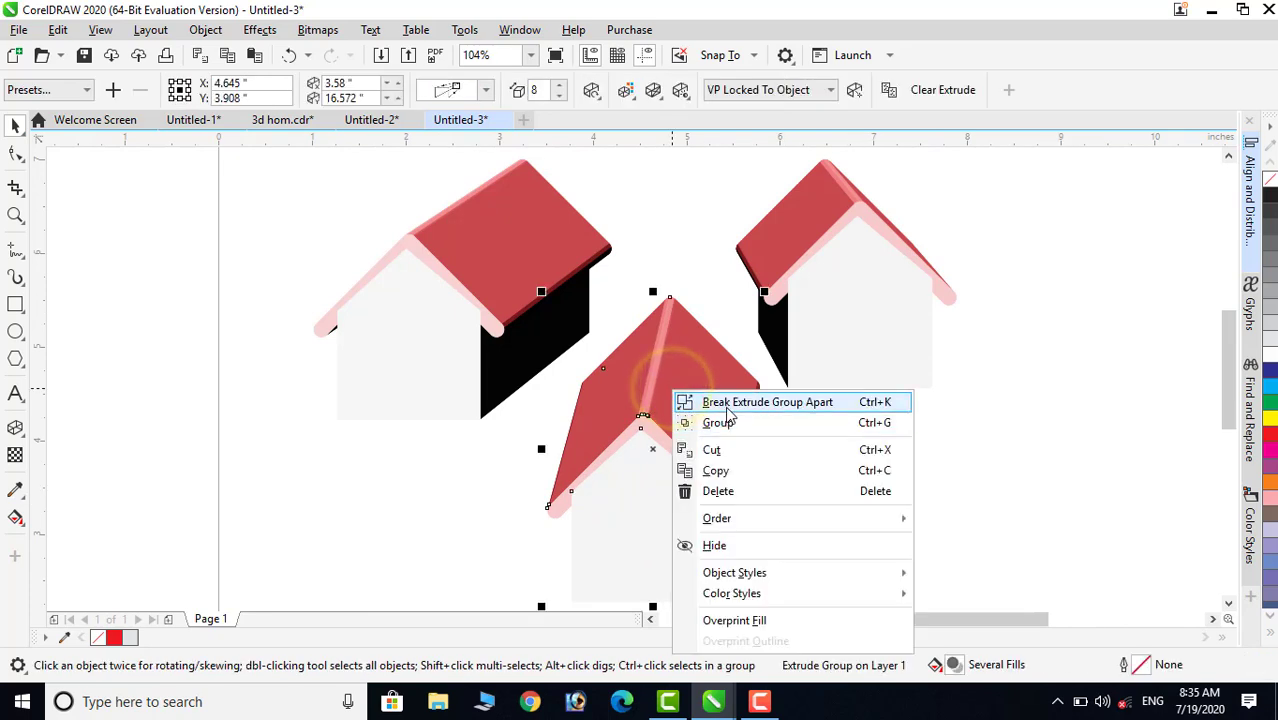
{"action": "left_click", "coordinate": [720, 400]}
{"action": "left_click", "coordinate": [842, 516]}
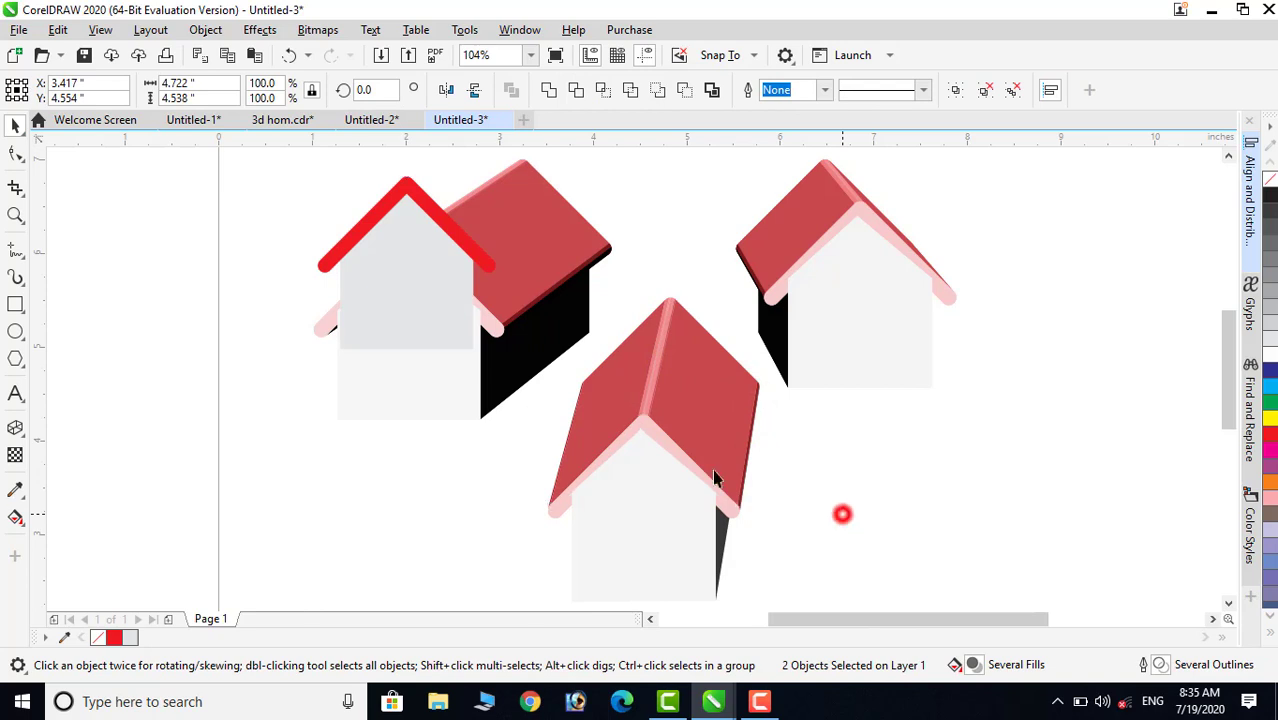
{"action": "left_click", "coordinate": [436, 313]}
{"action": "left_click_drag", "start_coordinate": [440, 287], "coordinate": [153, 311]}
- Ungroup the lower middle house's extruded pieces and bring its front roof trim in front of the wall
{"action": "left_click", "coordinate": [680, 530]}
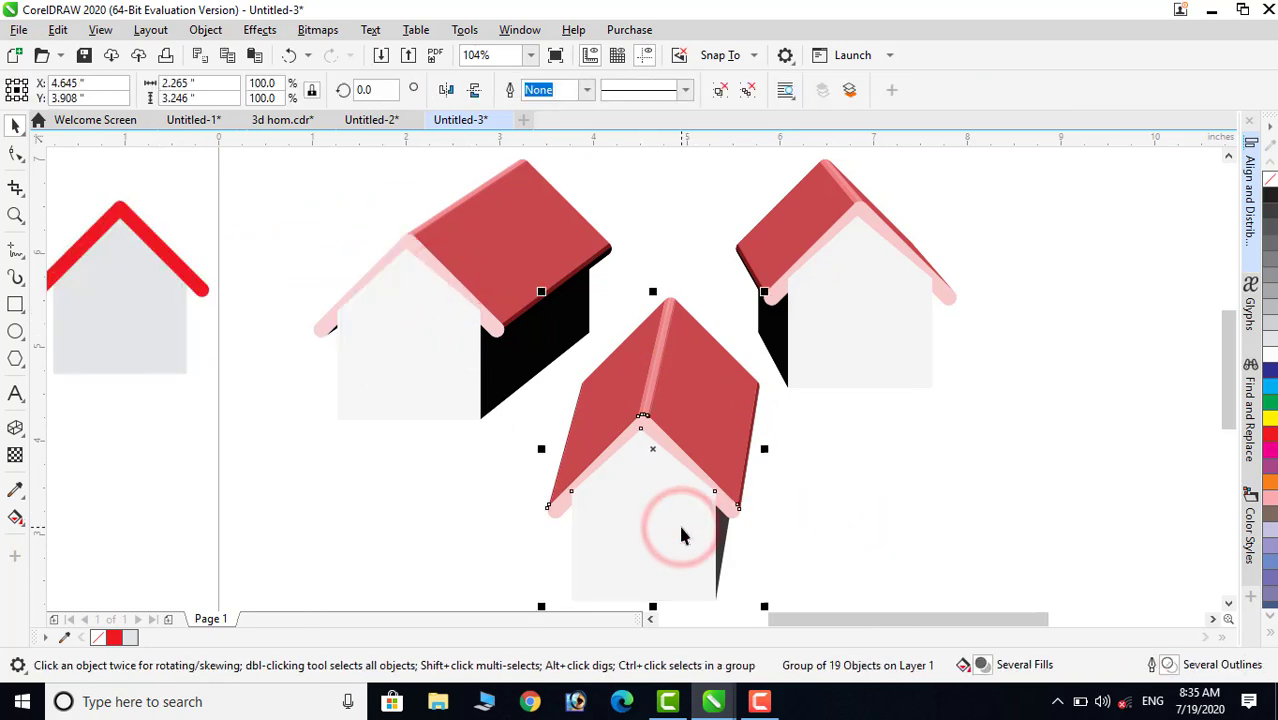
{"action": "right_click", "coordinate": [680, 530]}
{"action": "left_click", "coordinate": [736, 163]}
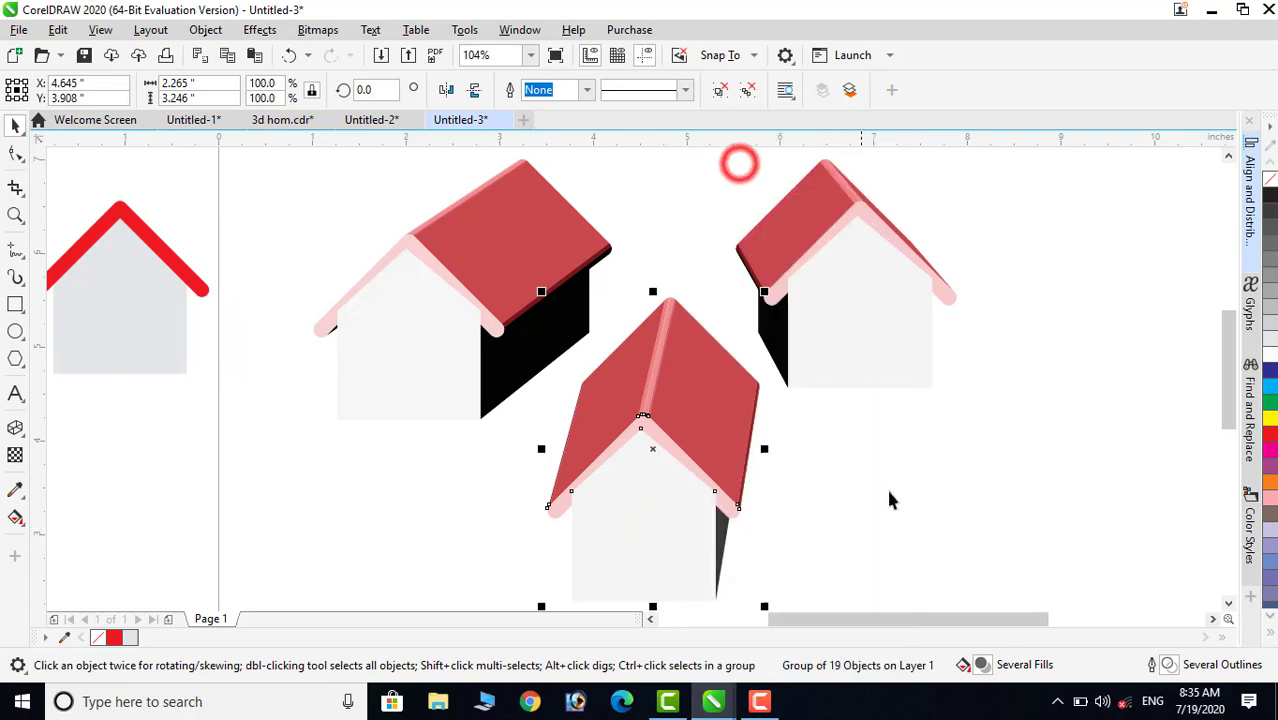
{"action": "left_click", "coordinate": [890, 510]}
{"action": "left_click", "coordinate": [660, 440]}
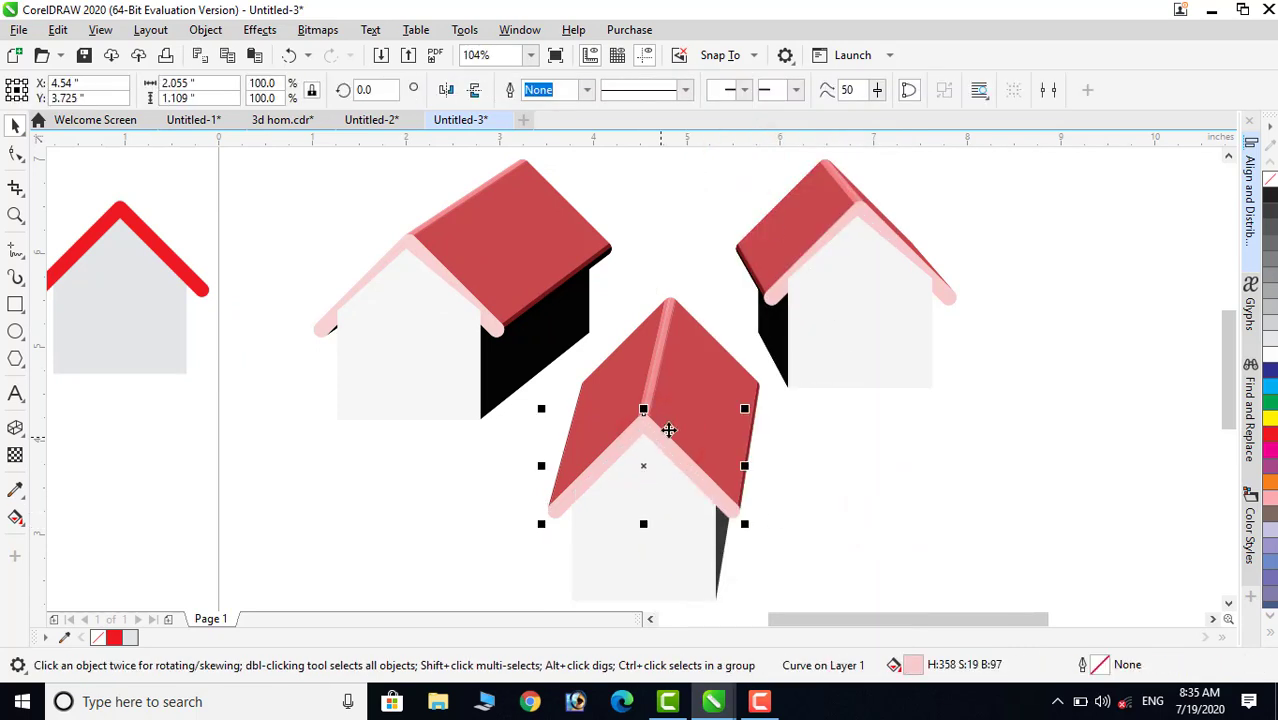
- Break the right house's extrude group apart and move its flat source house off the page
{"action": "right_click", "coordinate": [879, 334]}
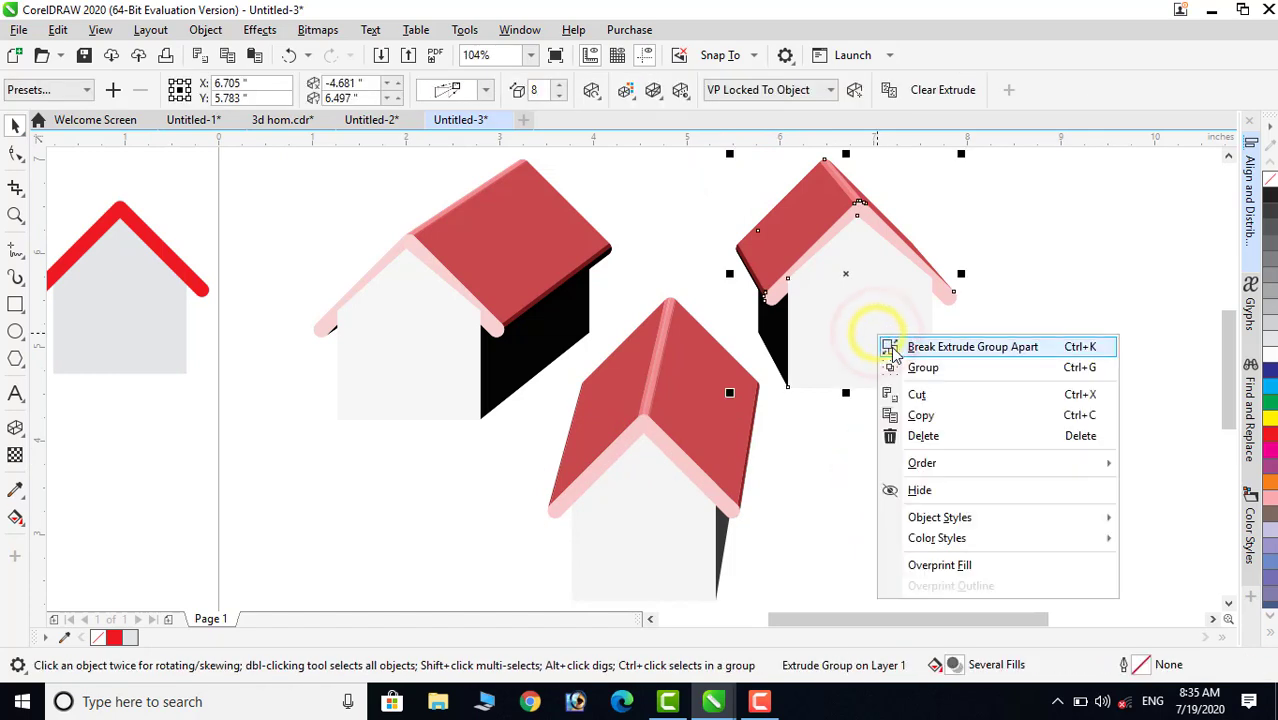
{"action": "left_click", "coordinate": [893, 348]}
{"action": "left_click", "coordinate": [1007, 379]}
{"action": "left_click_drag", "start_coordinate": [420, 274], "coordinate": [135, 447]}
- Ungroup the right house's extruded pieces and bring its front roof trim in front of the wall
{"action": "left_click", "coordinate": [870, 277]}
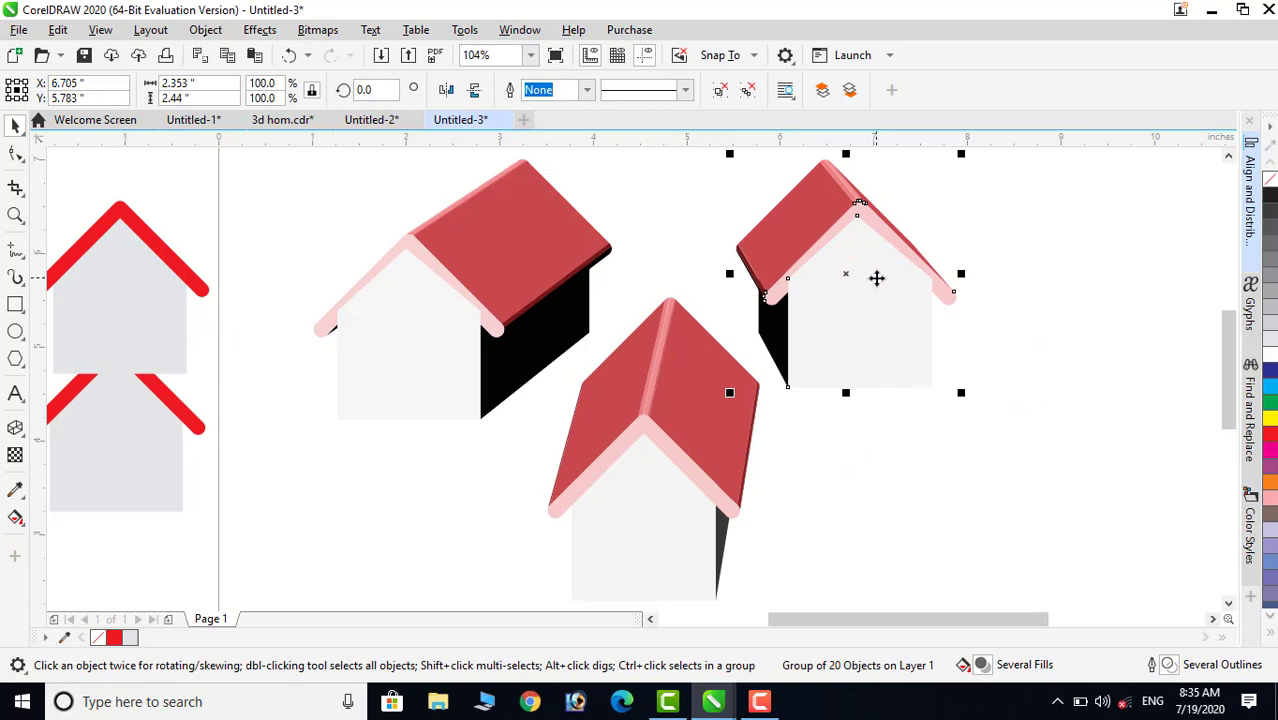
{"action": "right_click", "coordinate": [877, 278]}
{"action": "left_click", "coordinate": [935, 163]}
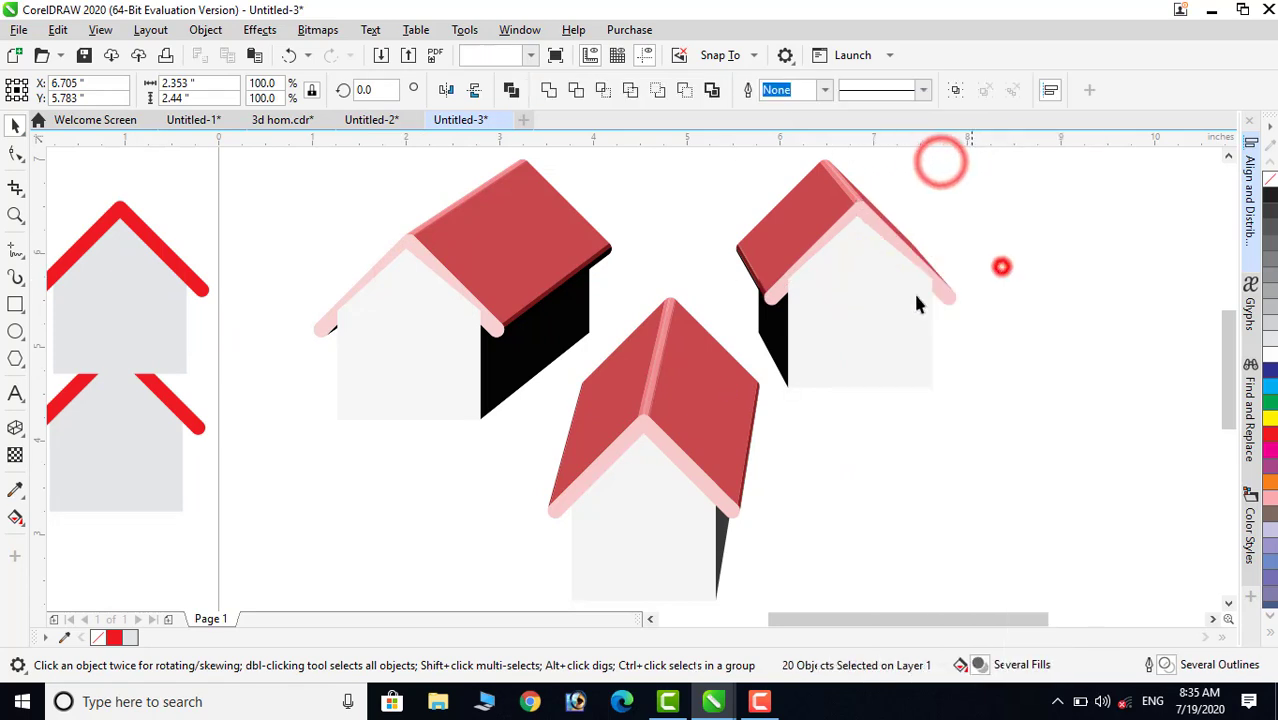
{"action": "left_click", "coordinate": [863, 216]}
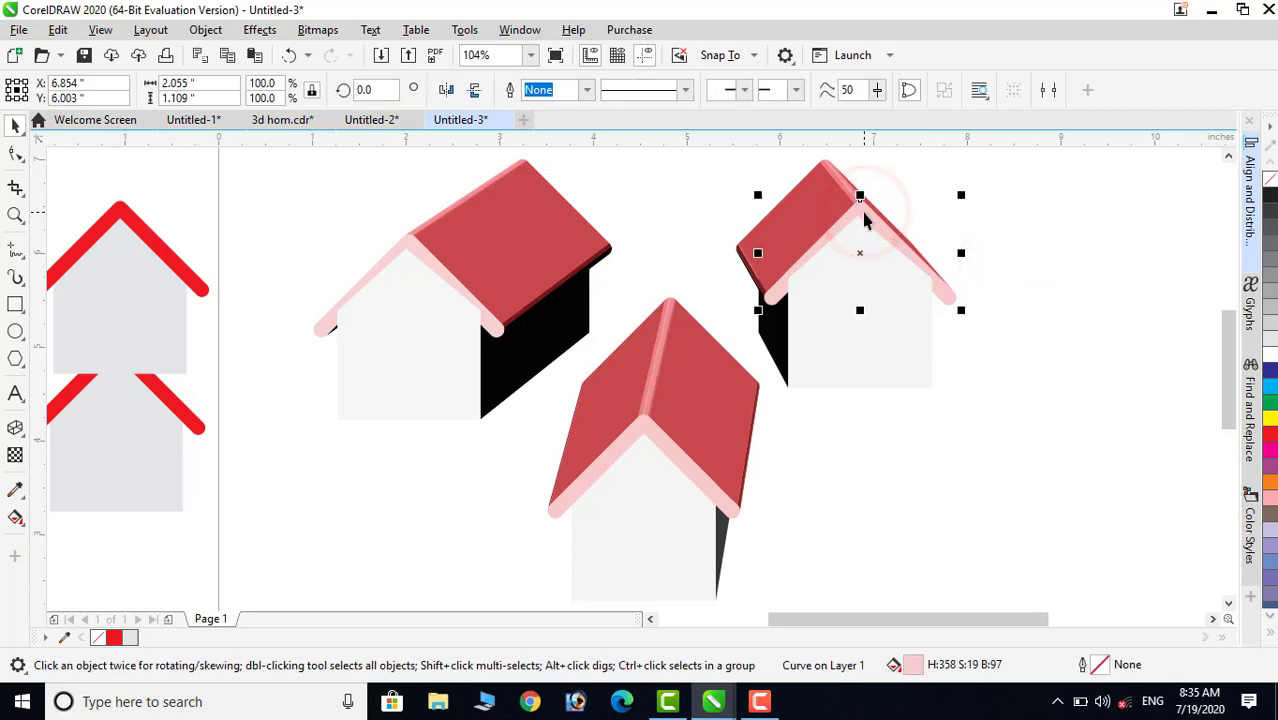
{"action": "left_click", "coordinate": [984, 214]}
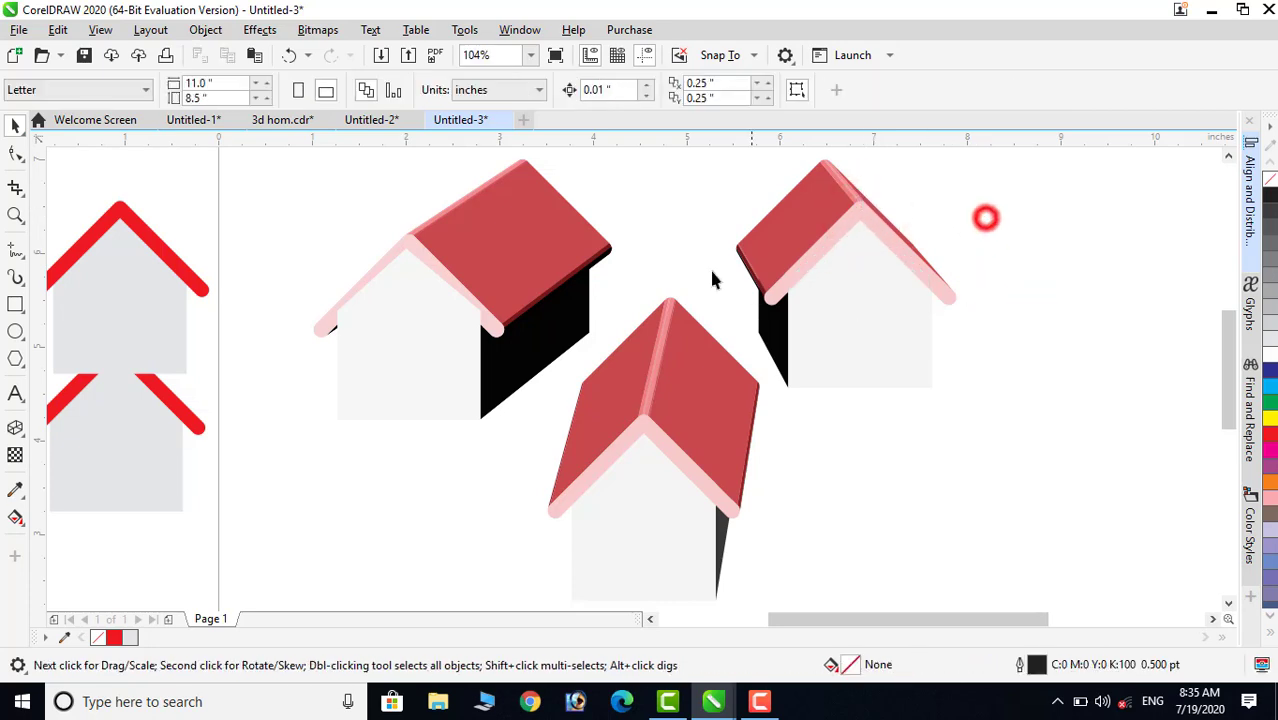
- Break the left house's extrude group apart and move its flat source house off the page
{"action": "left_click", "coordinate": [436, 326]}
{"action": "right_click", "coordinate": [436, 326]}
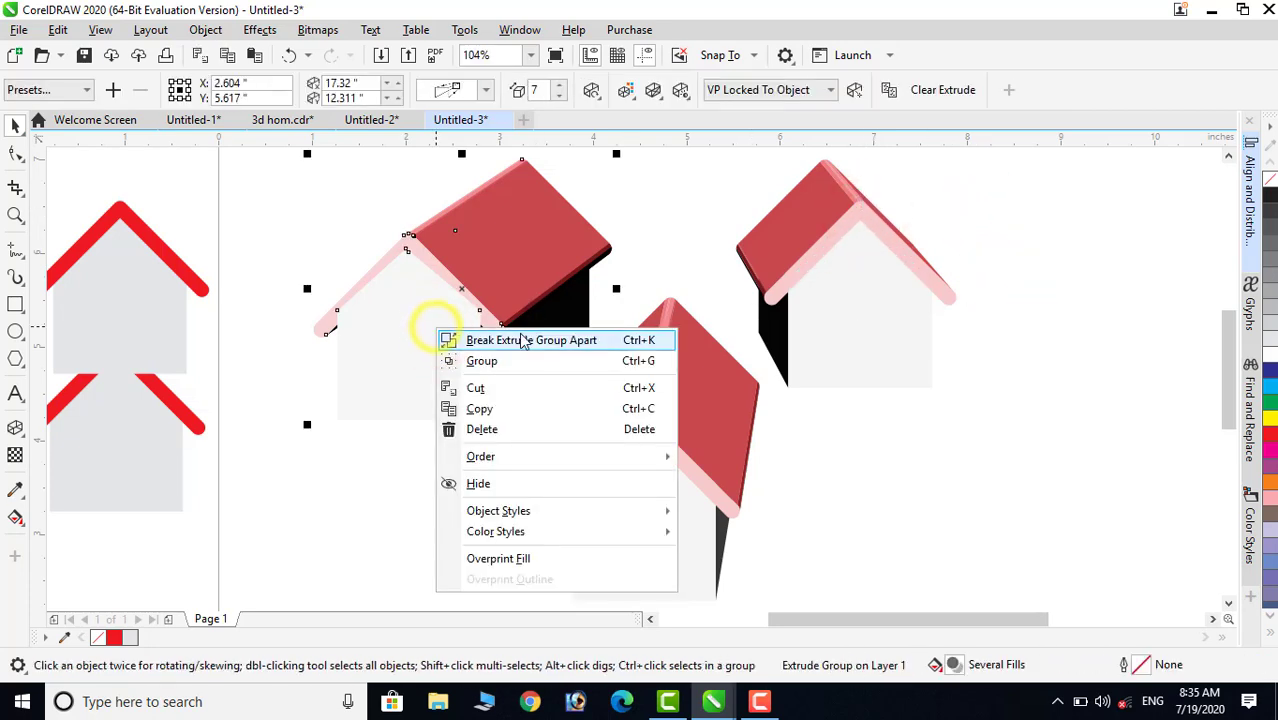
{"action": "left_click", "coordinate": [520, 336]}
{"action": "left_click", "coordinate": [381, 463]}
{"action": "left_click_drag", "start_coordinate": [395, 205], "coordinate": [103, 540]}
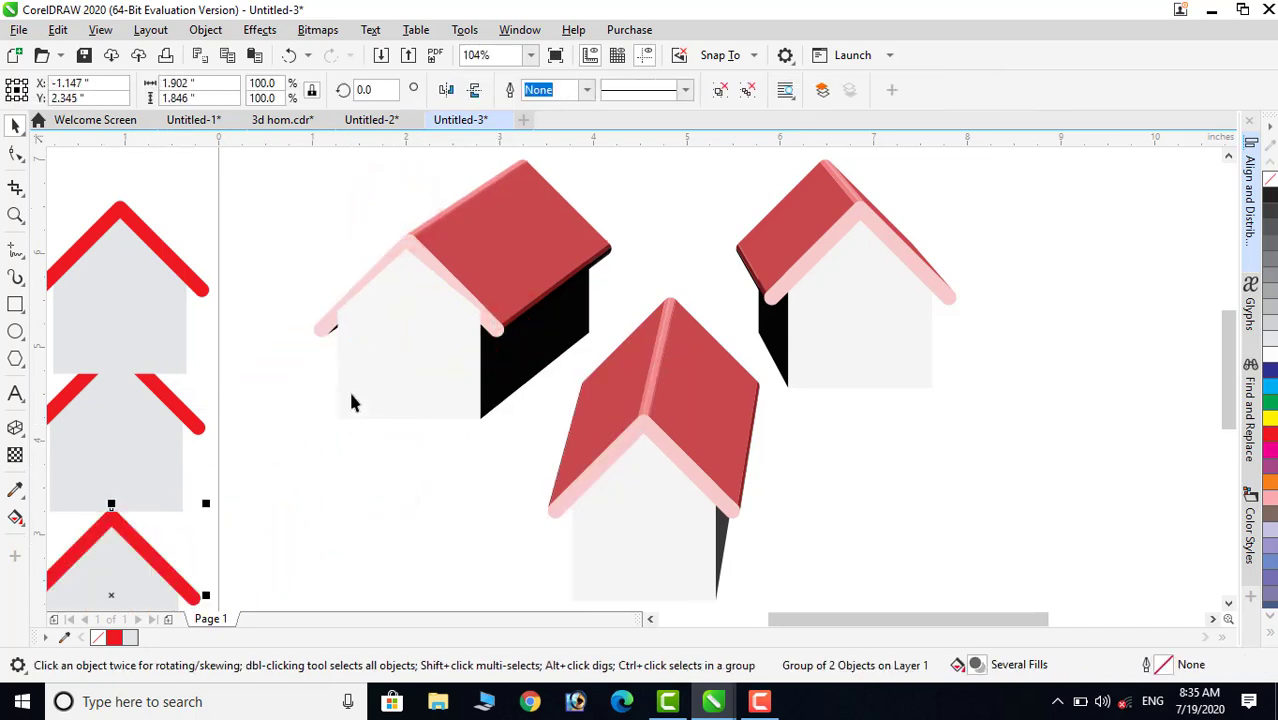
- Ungroup the left house's extruded pieces and bring its front roof trim in front of the wall
{"action": "left_click", "coordinate": [411, 252]}
{"action": "right_click", "coordinate": [409, 247]}
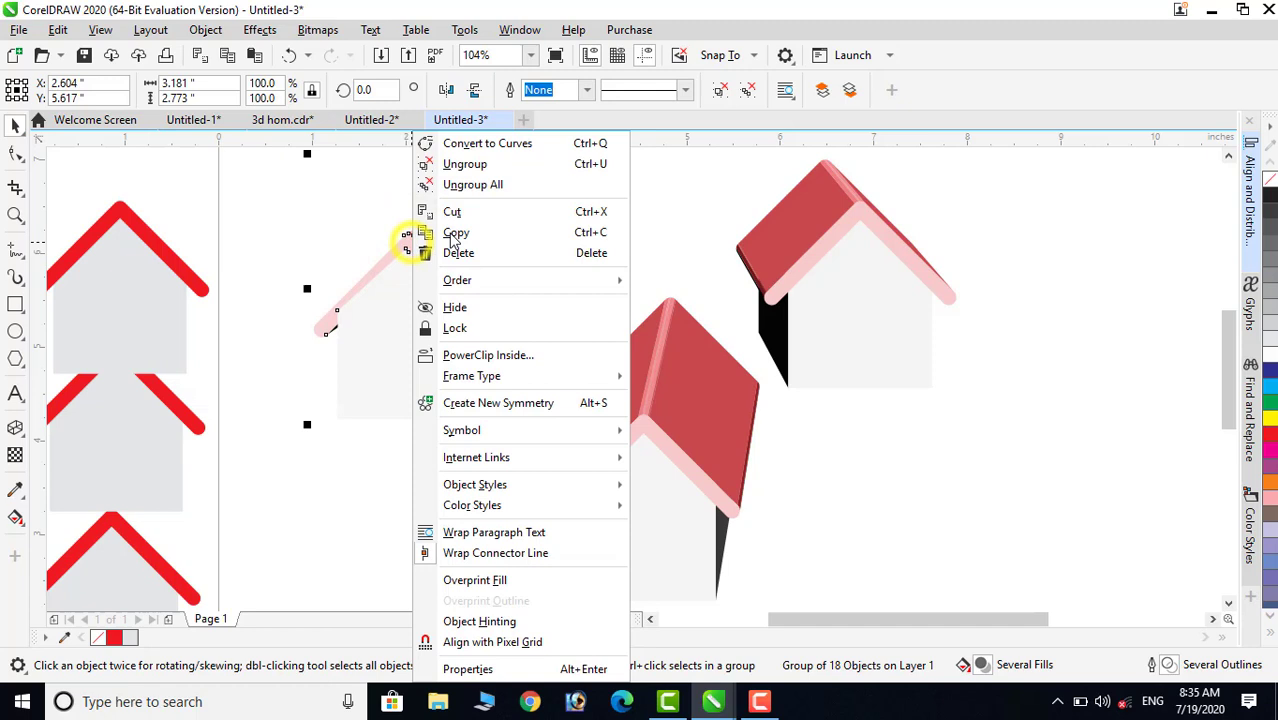
{"action": "left_click", "coordinate": [465, 164]}
{"action": "left_click", "coordinate": [442, 428]}
{"action": "left_click", "coordinate": [420, 243]}
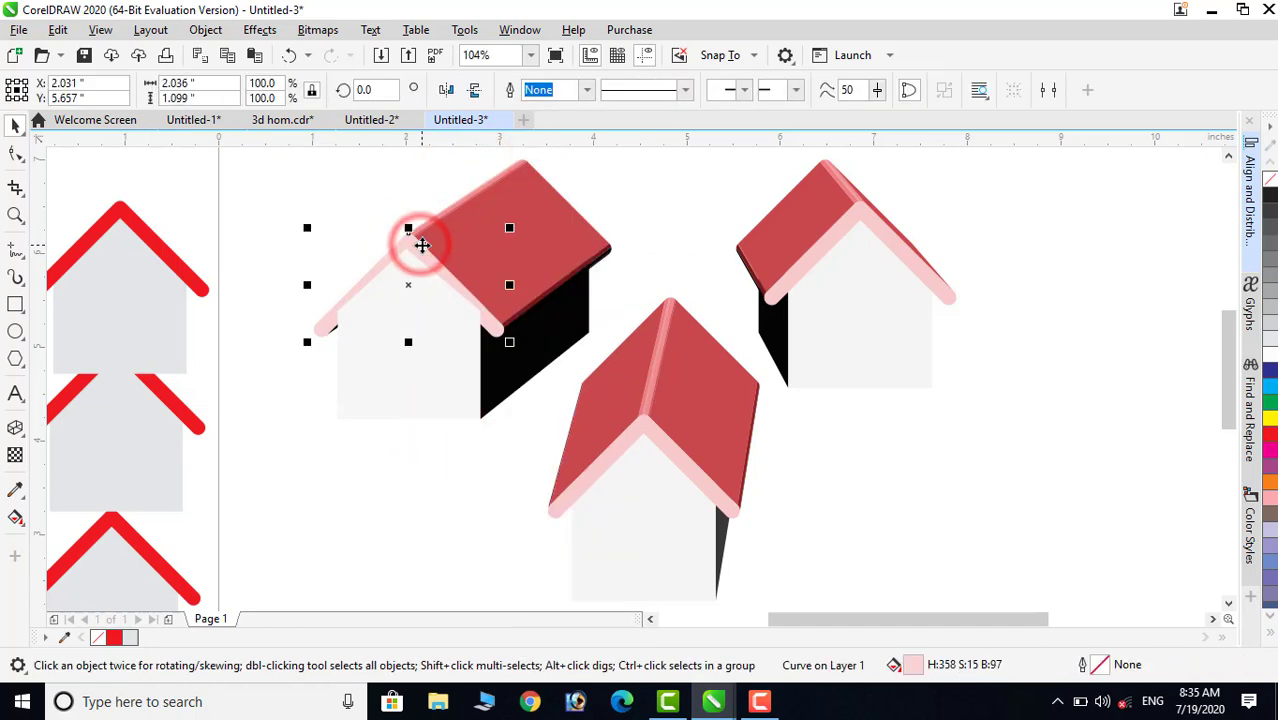
{"action": "left_click", "coordinate": [988, 513]}
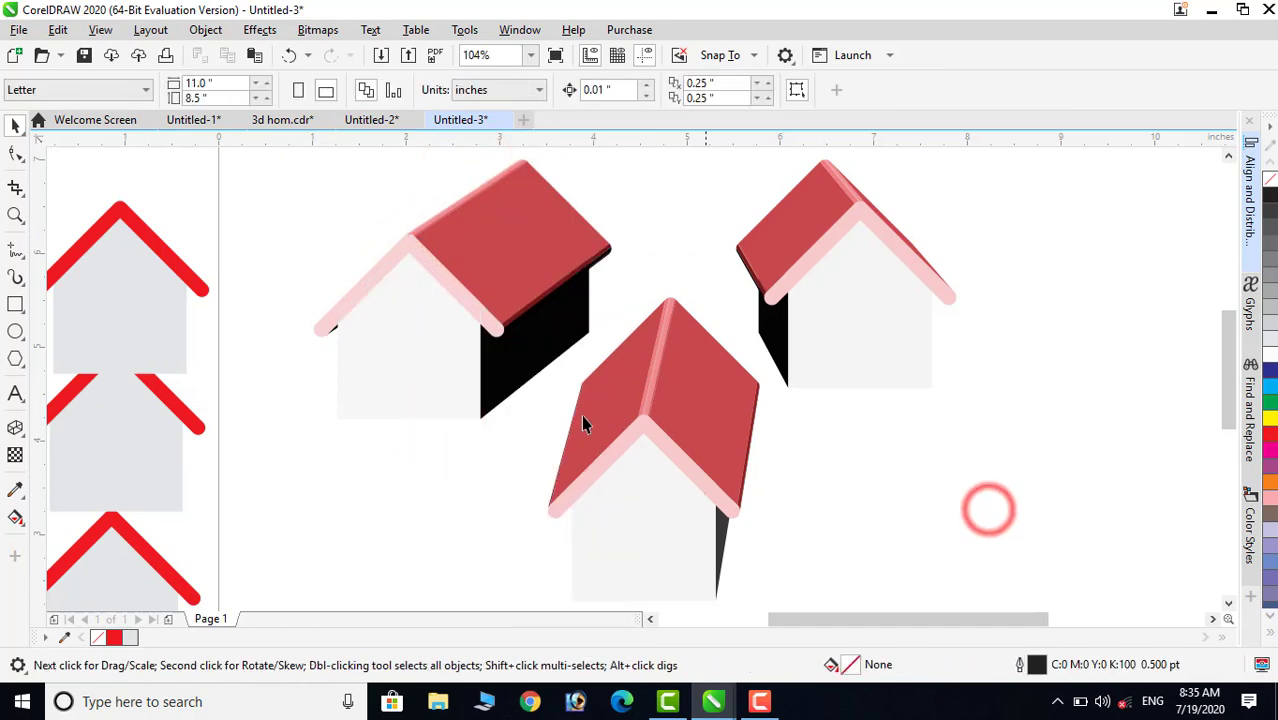
- Add a soft grey drop shadow to the left house's front roof trim, with opacity 56, feather 20 and a slight downward offset
{"action": "left_click", "coordinate": [433, 264]}
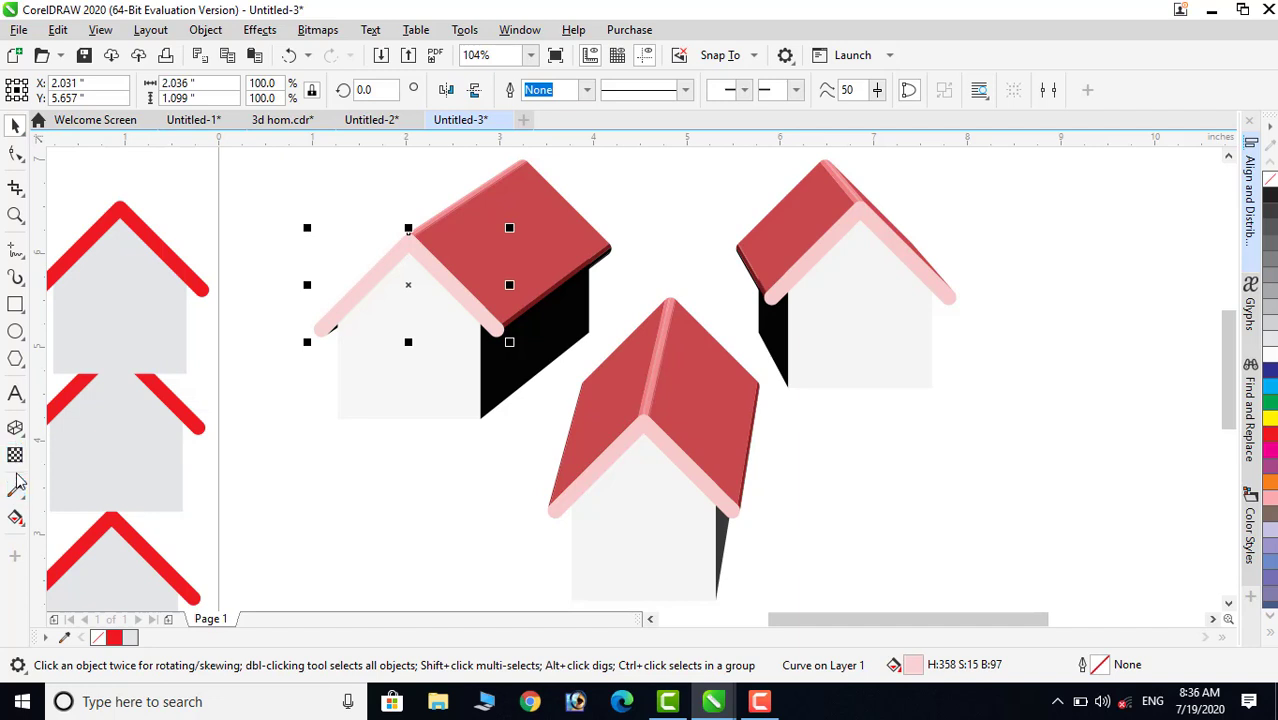
{"action": "left_click", "coordinate": [20, 437]}
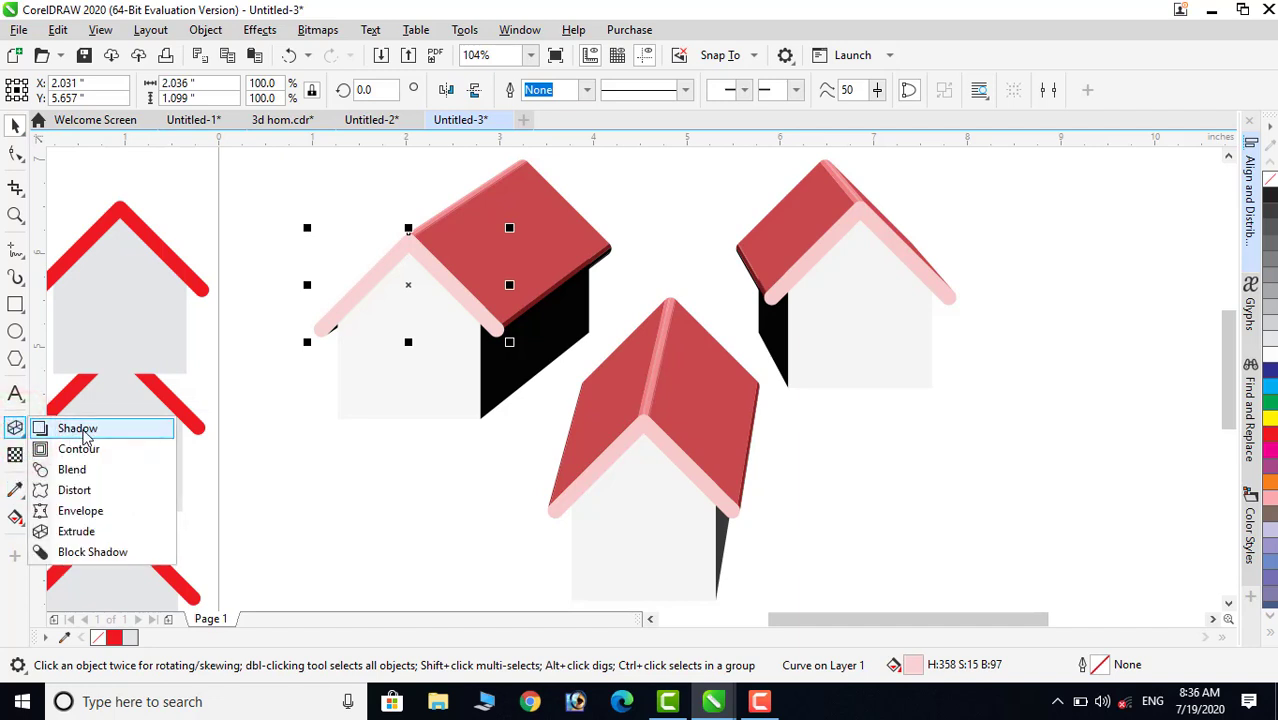
{"action": "left_click", "coordinate": [82, 430]}
{"action": "left_click", "coordinate": [72, 89]}
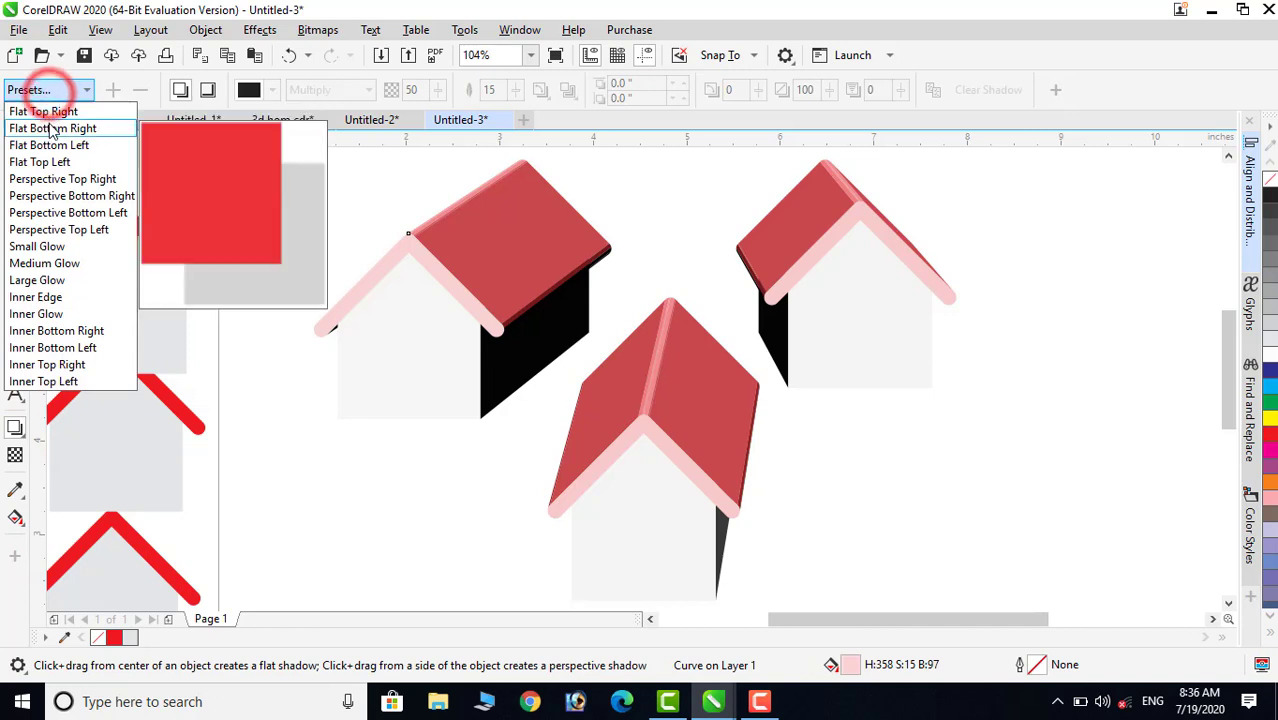
{"action": "left_click", "coordinate": [52, 246]}
{"action": "key", "text": "ctrl+z"}
{"action": "left_click_drag", "start_coordinate": [503, 286], "coordinate": [415, 342]}
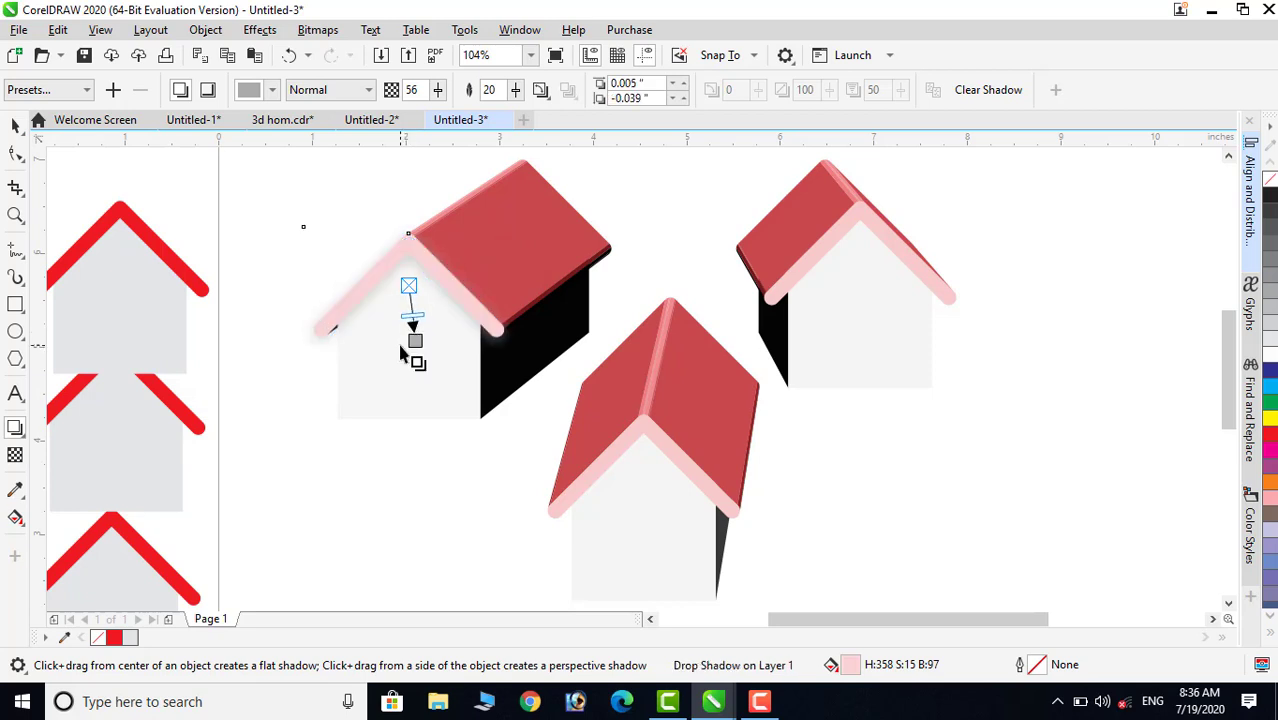
{"action": "left_click", "coordinate": [15, 125]}
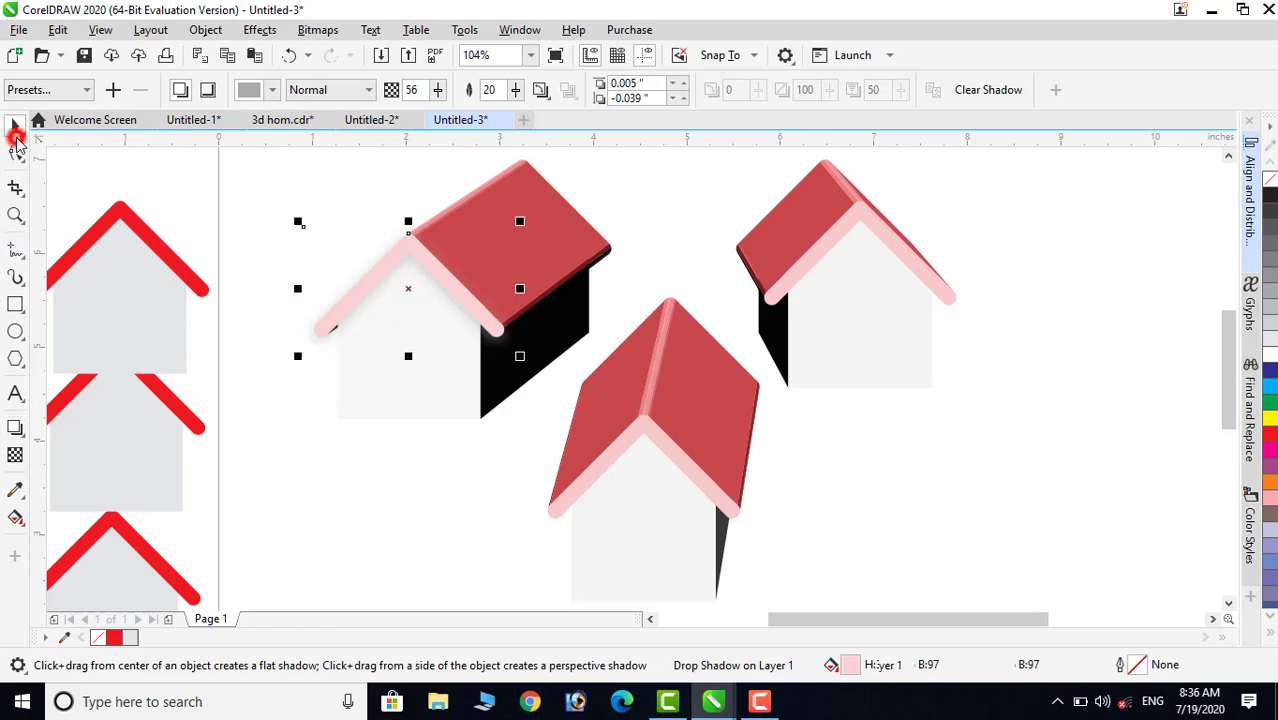
{"action": "left_click", "coordinate": [861, 428]}
{"action": "left_click", "coordinate": [666, 442]}
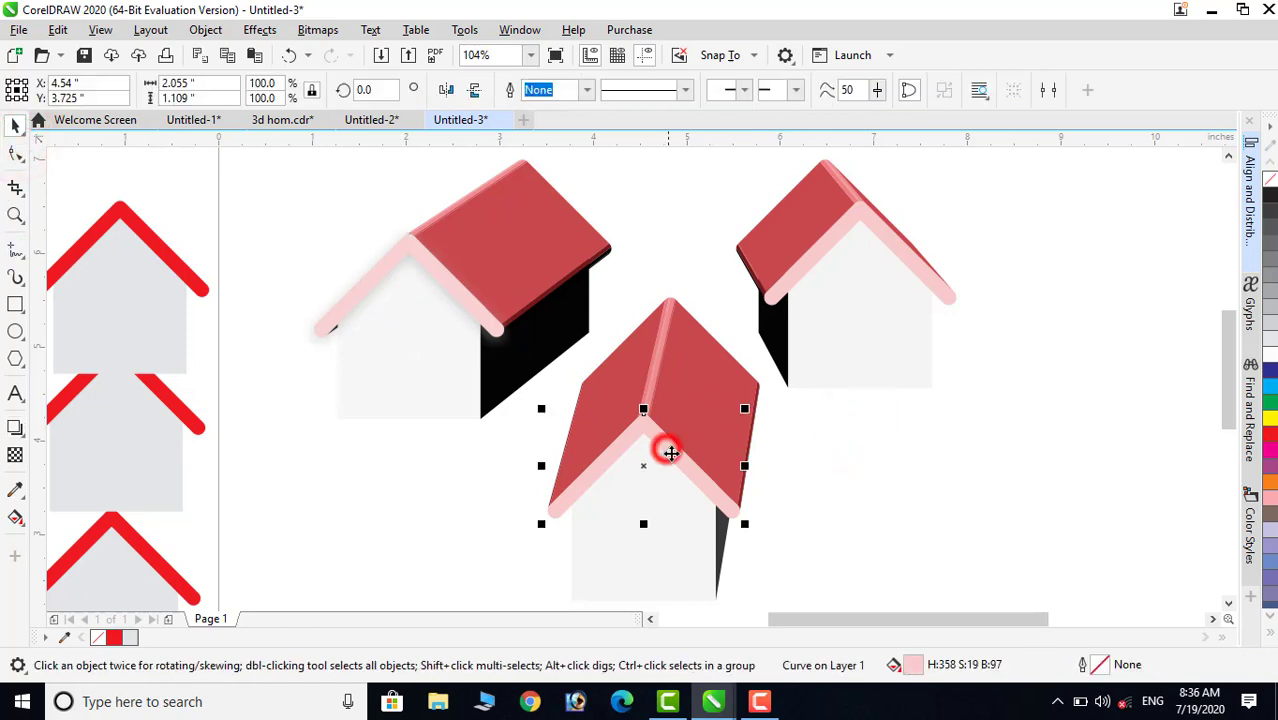
{"action": "left_click", "coordinate": [56, 32]}
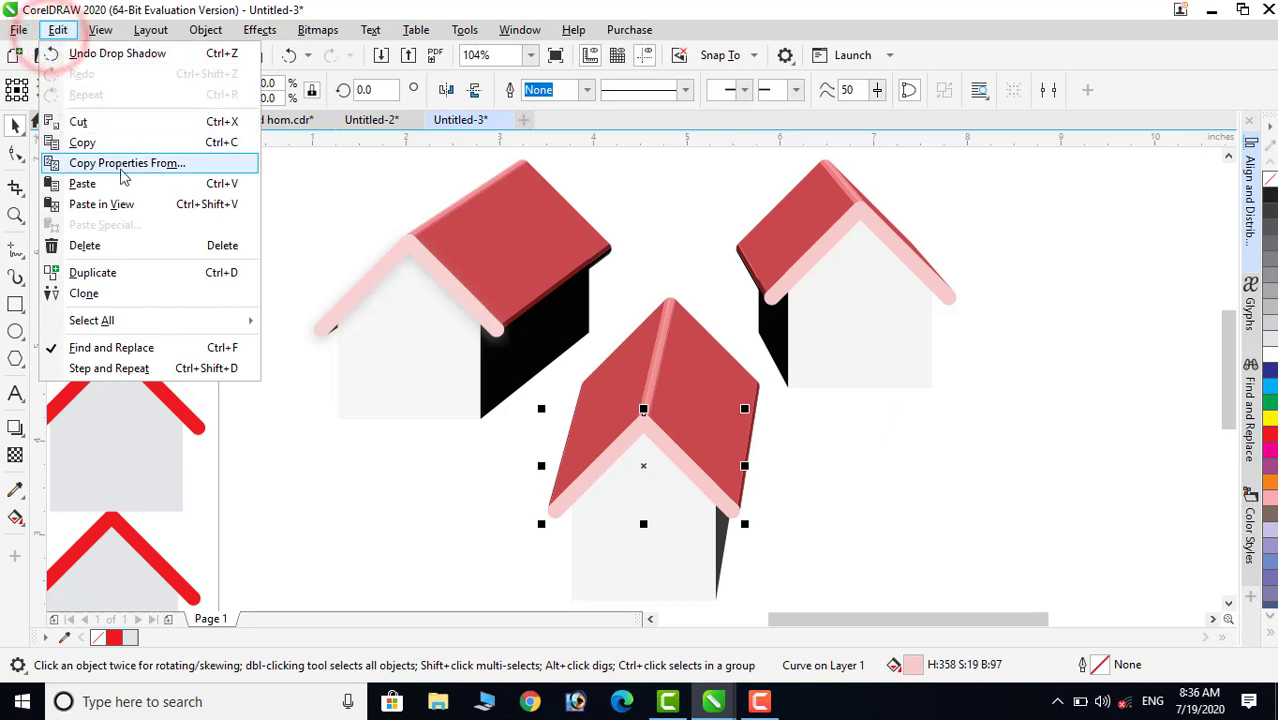
{"action": "left_click", "coordinate": [377, 205]}
{"action": "left_click", "coordinate": [378, 282]}
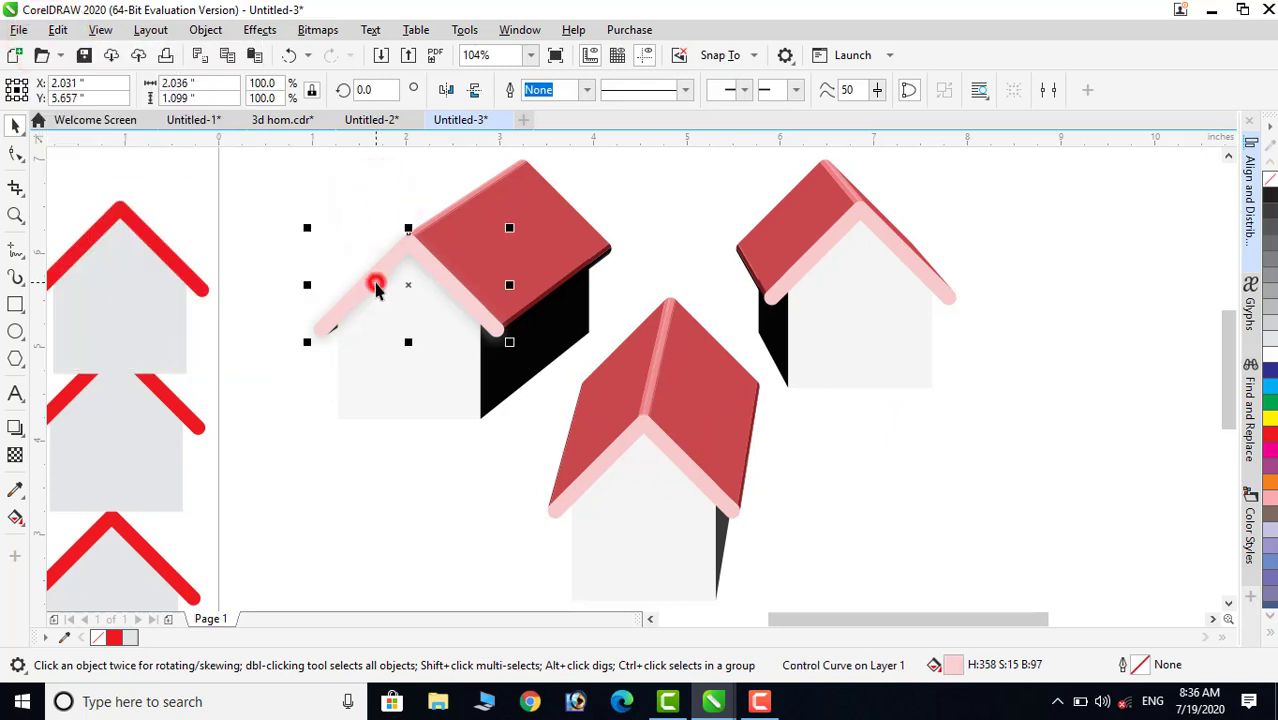
{"action": "left_click", "coordinate": [12, 428]}
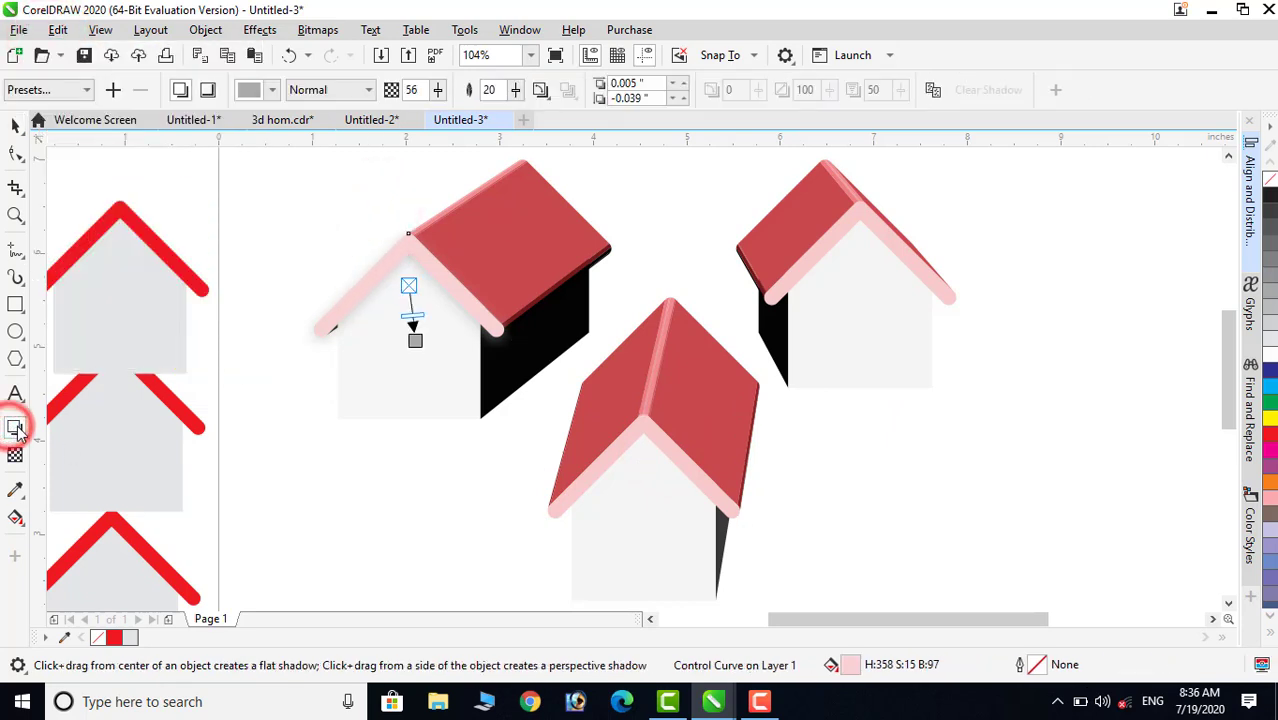
{"action": "left_click", "coordinate": [933, 92]}
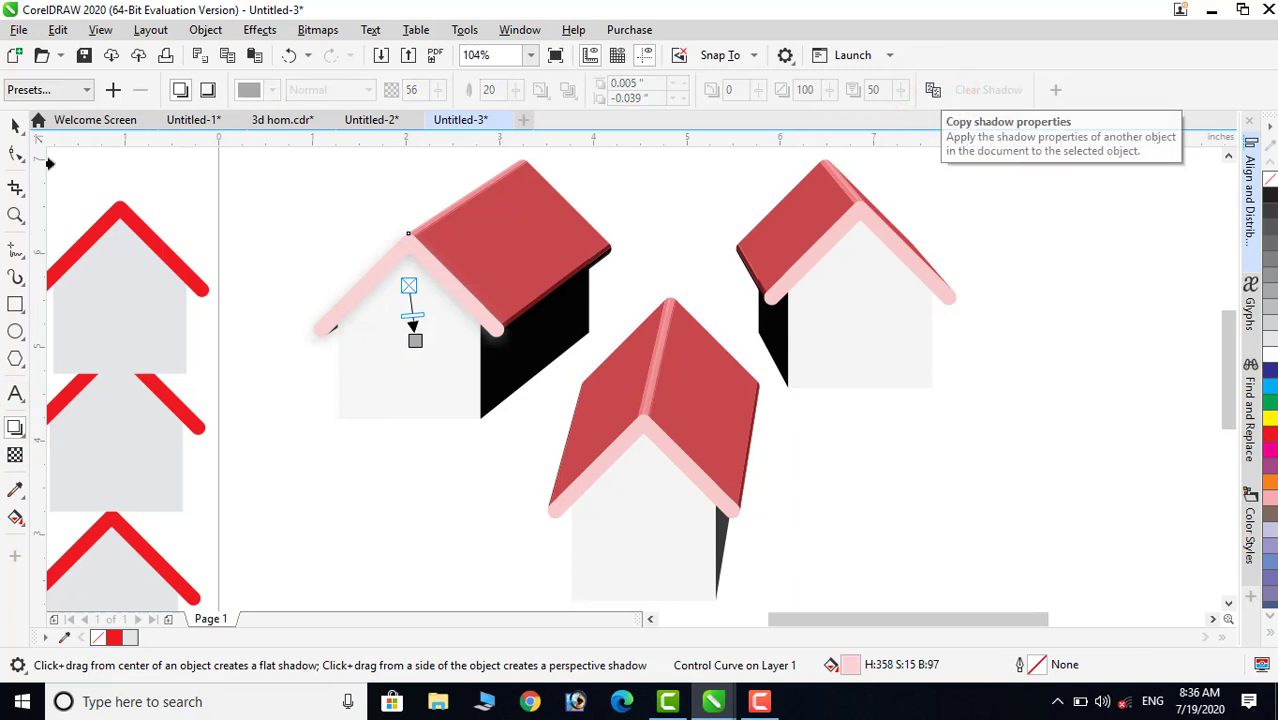
{"action": "left_click", "coordinate": [15, 123]}
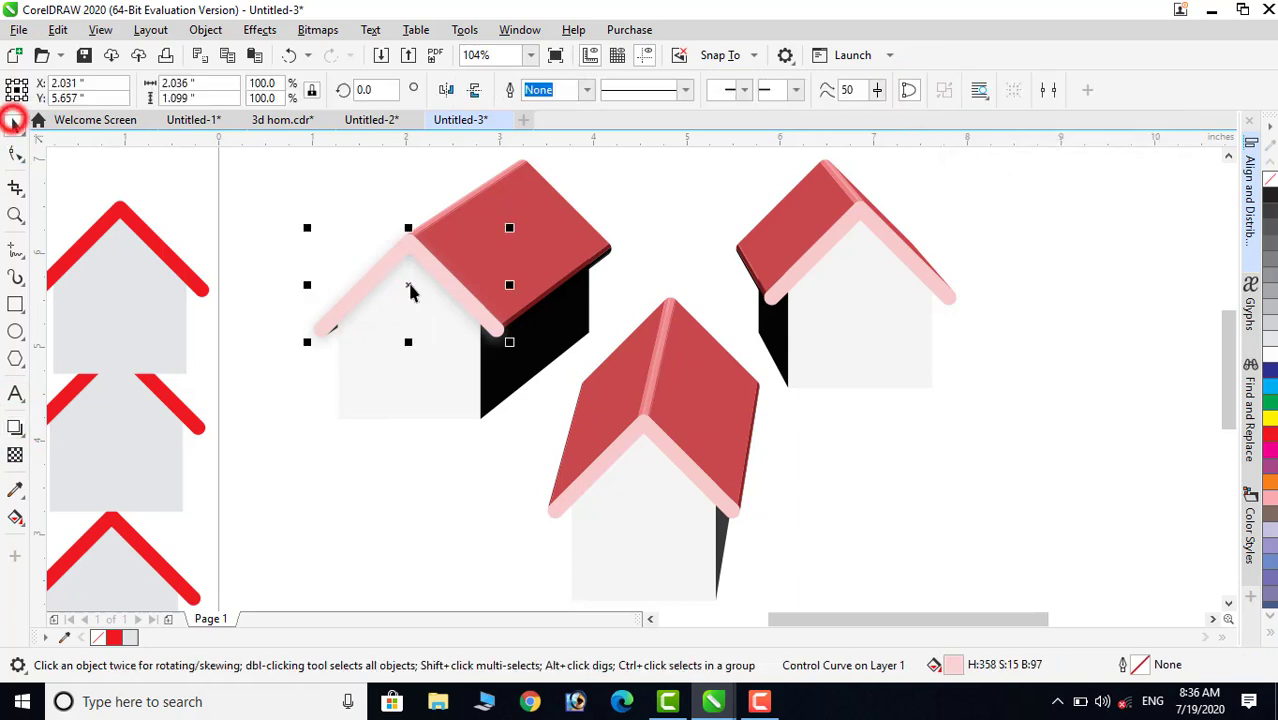
- Copy the shadow properties from the left house's shadow onto the middle house's front roof trim
{"action": "left_click", "coordinate": [653, 428]}
{"action": "left_click", "coordinate": [15, 428]}
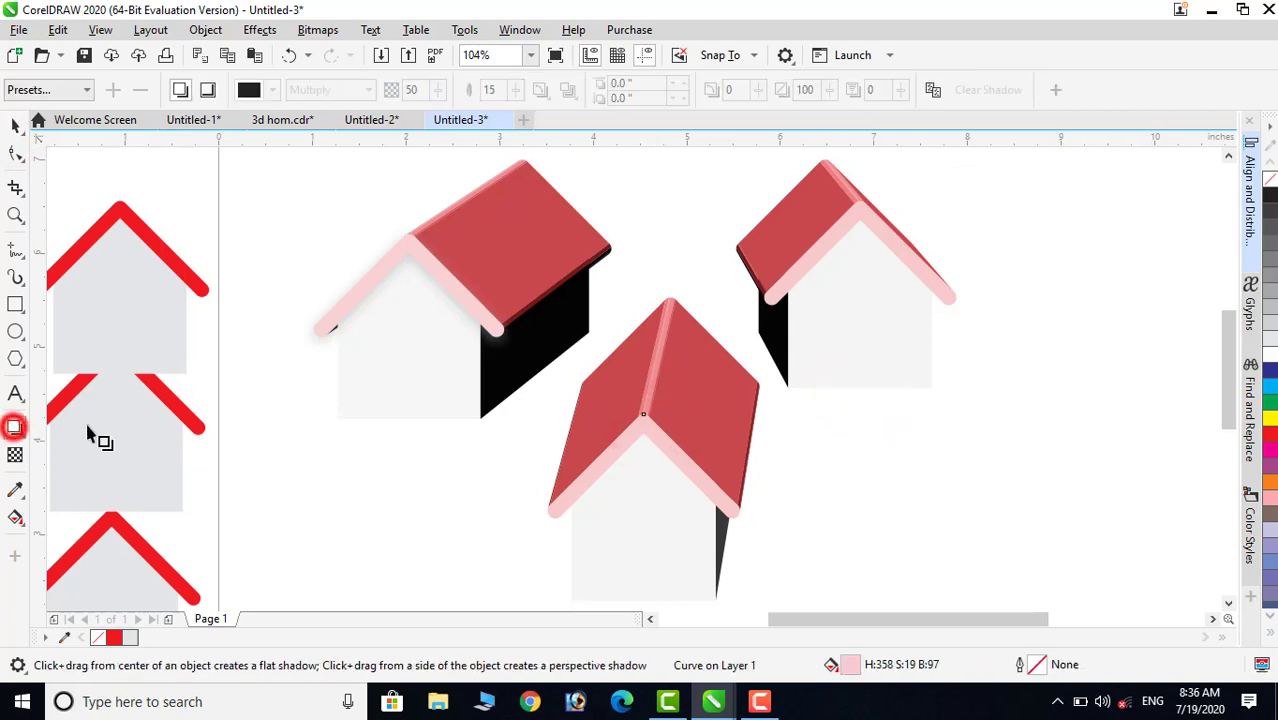
{"action": "left_click", "coordinate": [369, 264]}
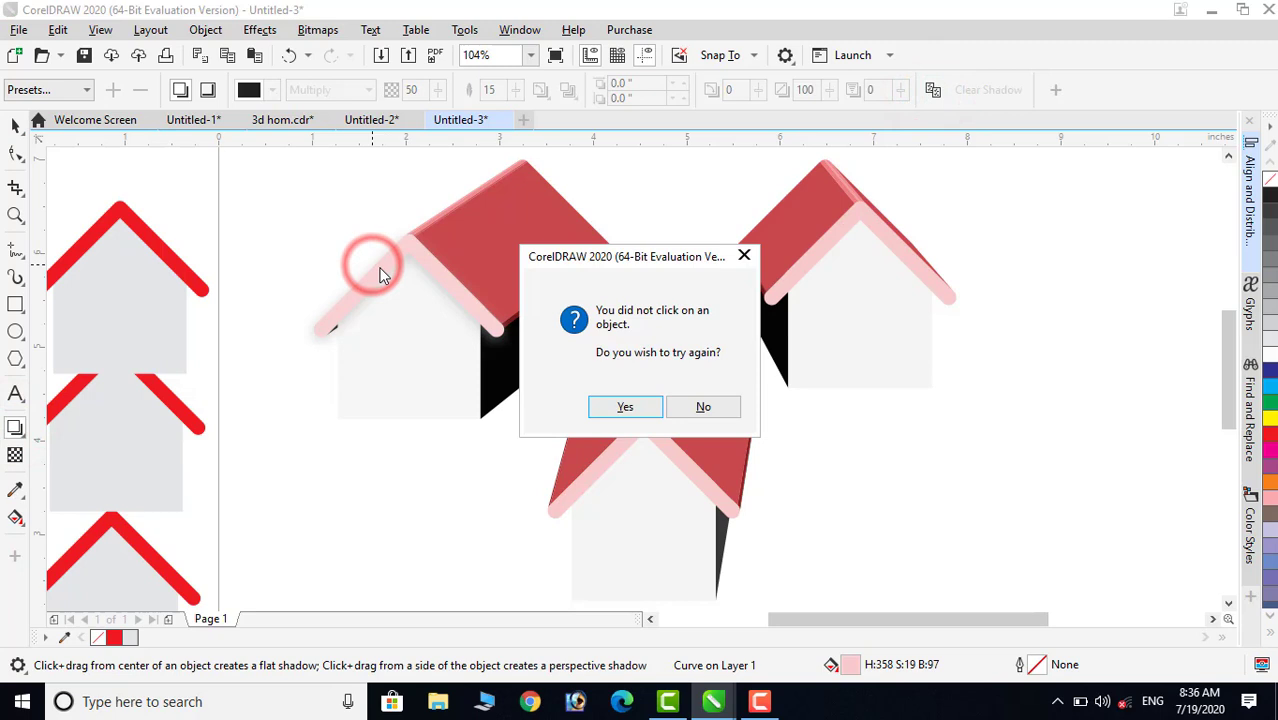
{"action": "left_click", "coordinate": [617, 403]}
{"action": "left_click", "coordinate": [377, 290]}
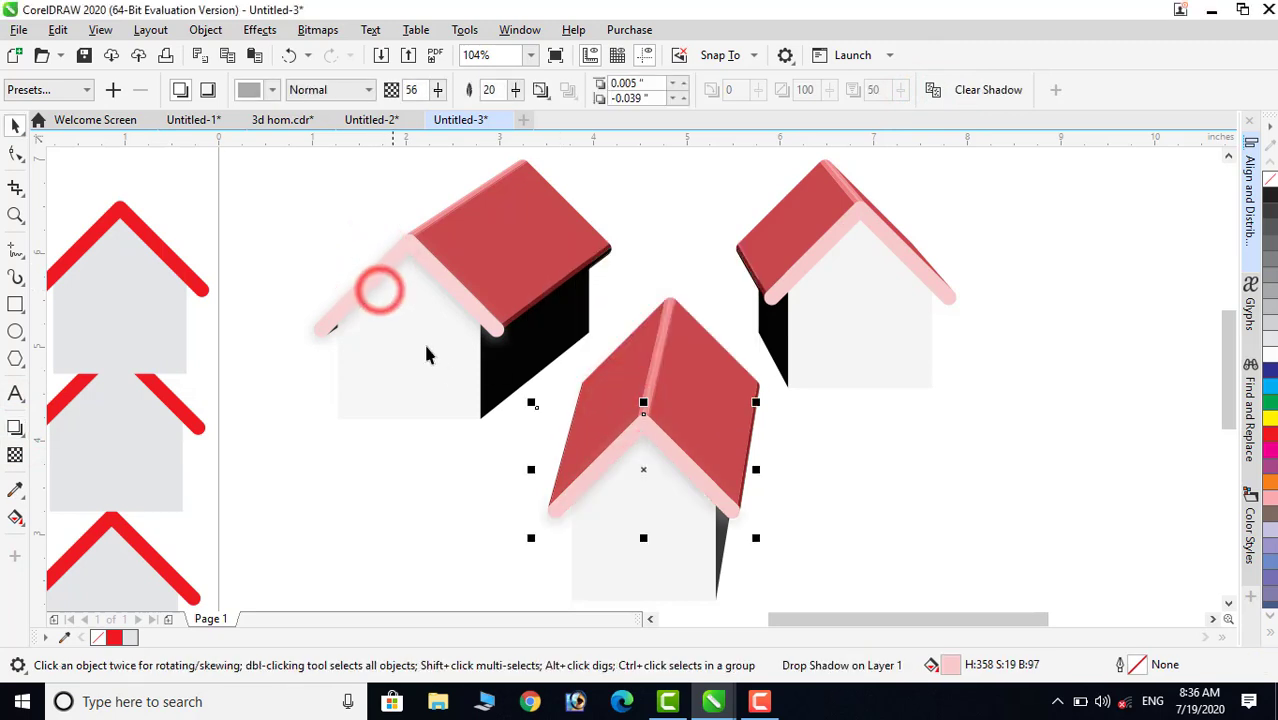
{"action": "left_click", "coordinate": [930, 490]}
- Copy the shadow properties from the left house's shadow onto the right house's front roof trim
{"action": "left_click", "coordinate": [887, 242]}
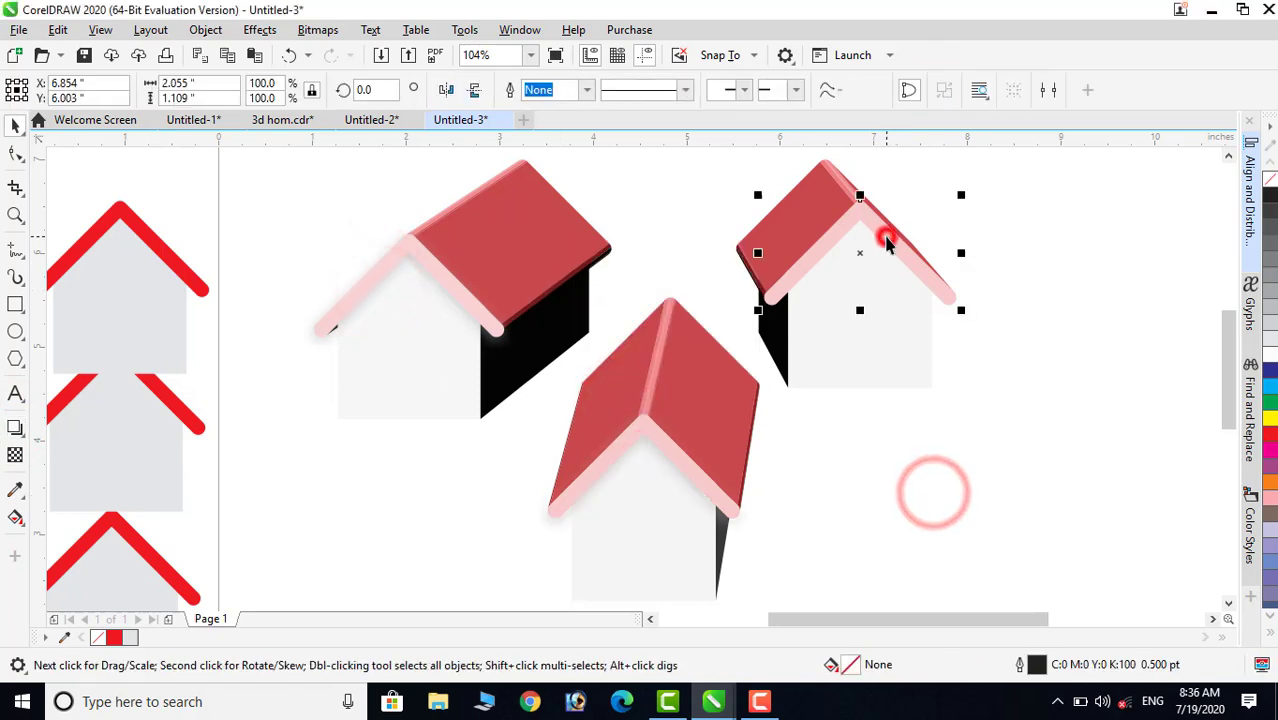
{"action": "left_click", "coordinate": [14, 430]}
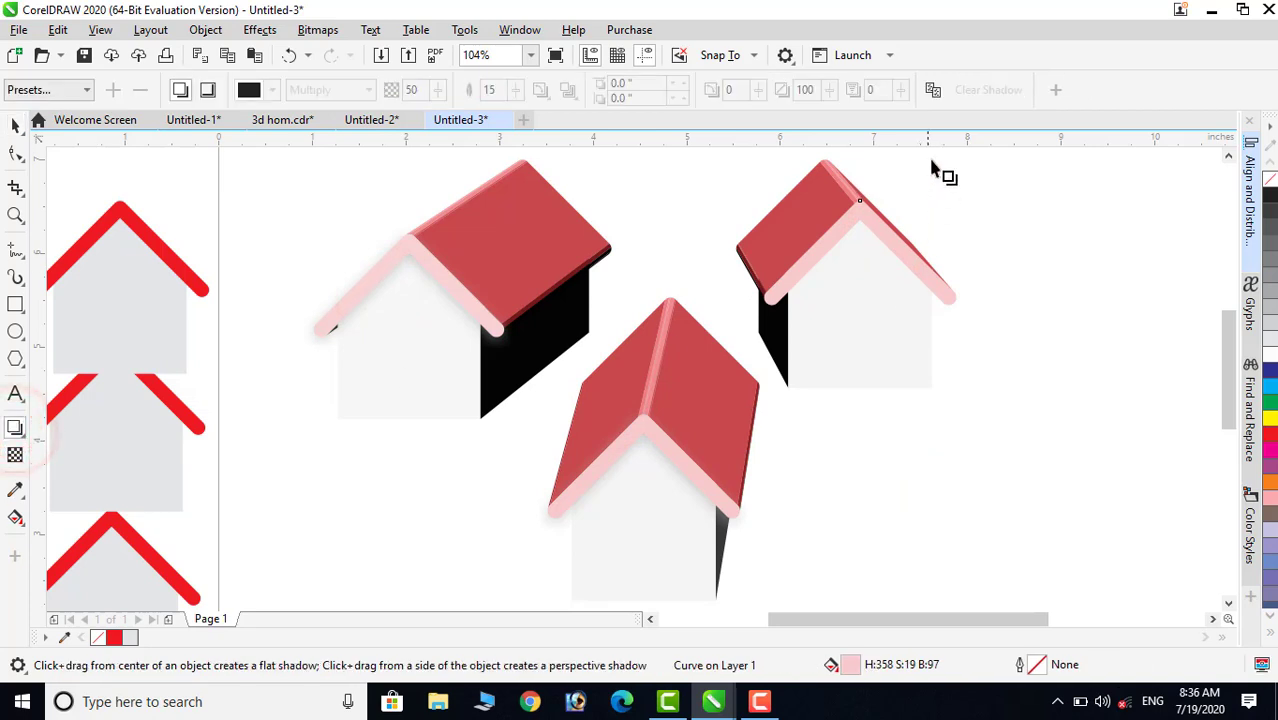
{"action": "left_click", "coordinate": [933, 93]}
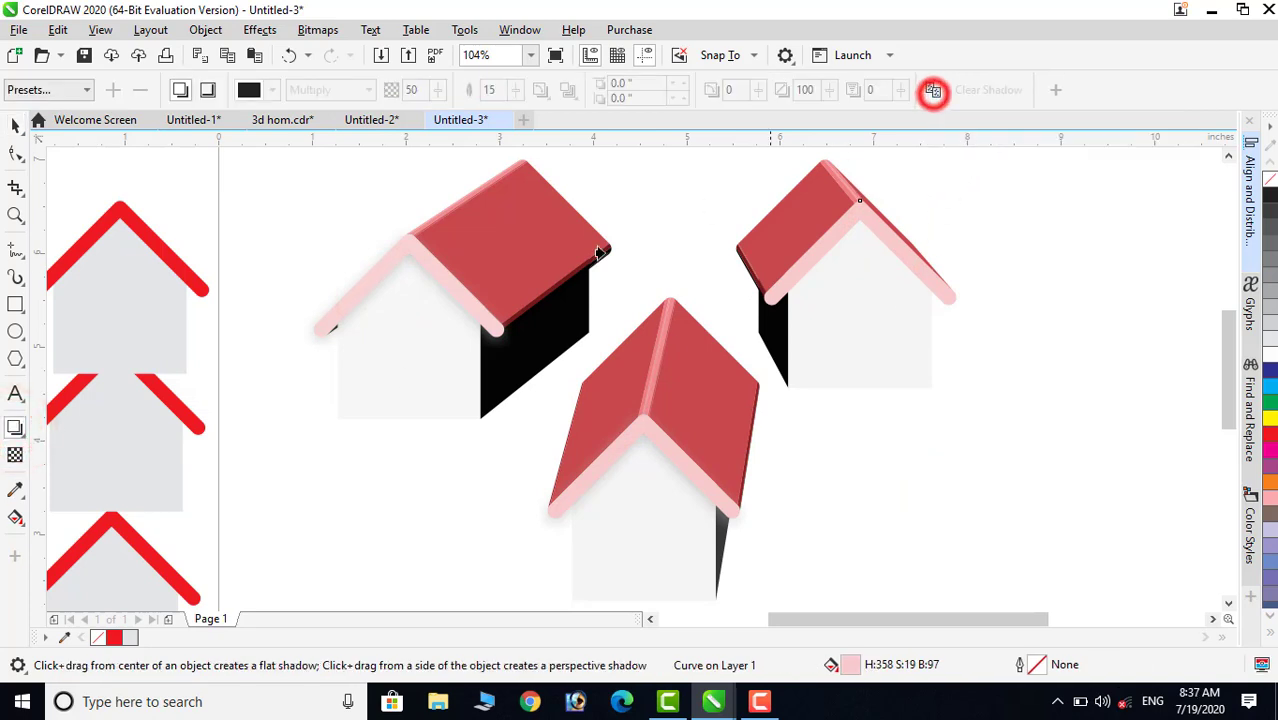
{"action": "left_click", "coordinate": [345, 318]}
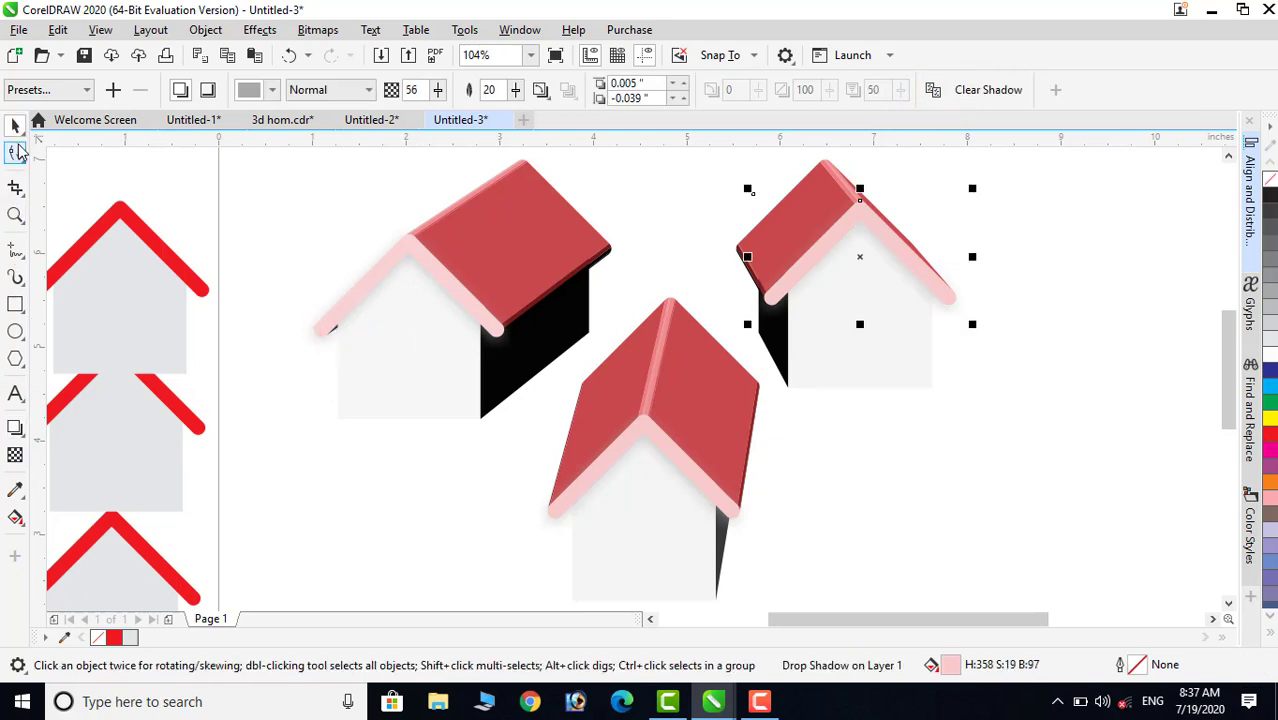
{"action": "left_click", "coordinate": [917, 446]}
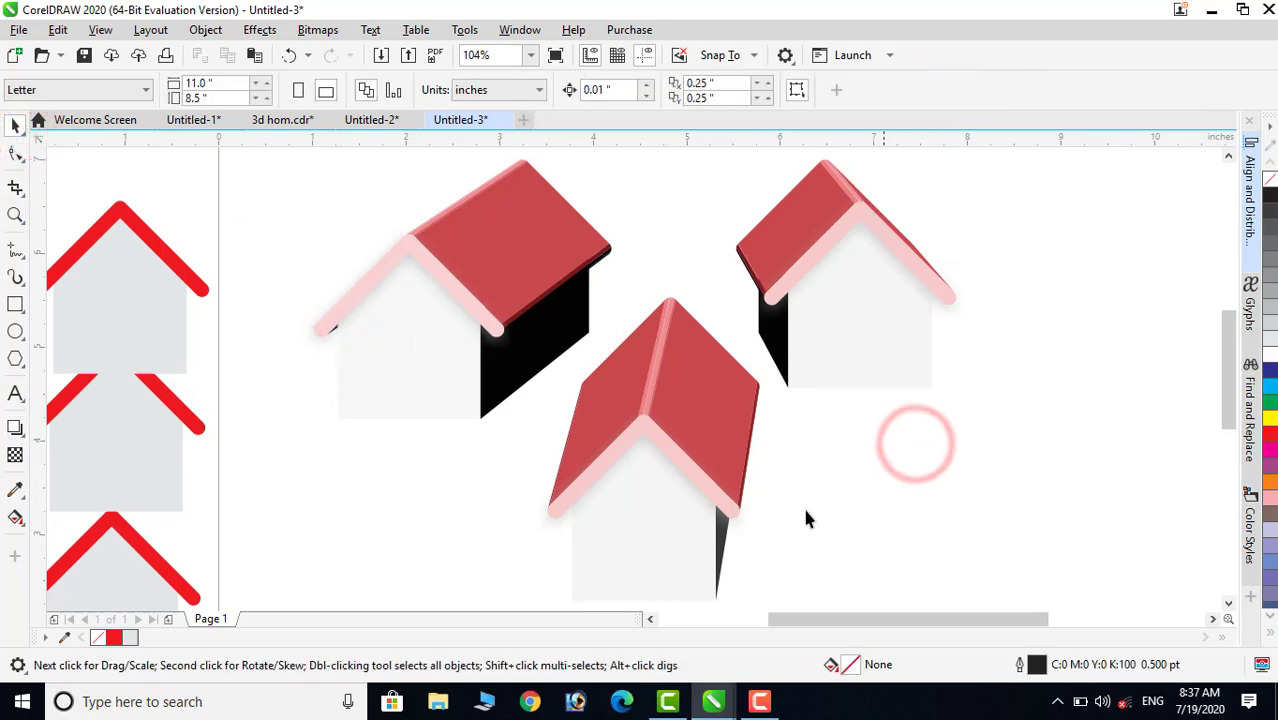
- Delete the three flat source houses stacked beside the page
{"action": "scroll", "coordinate": [472, 540], "scroll_direction": "down", "scroll_amount": 3}
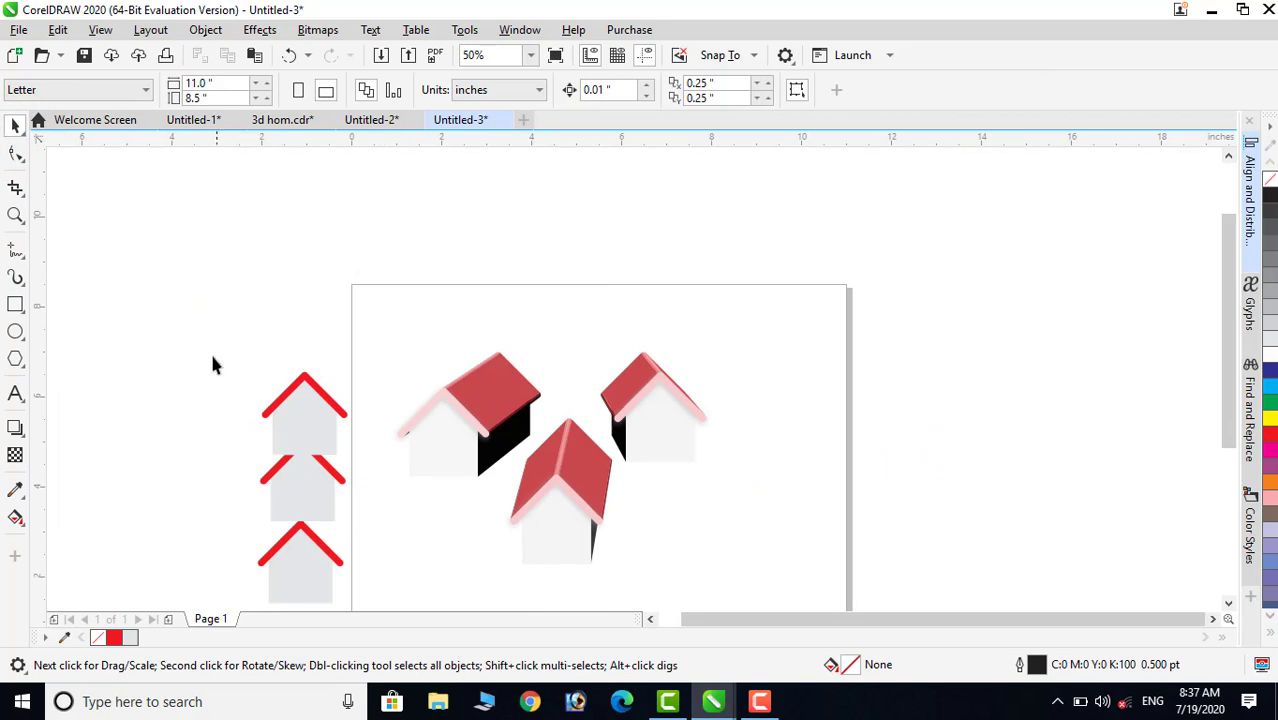
{"action": "left_click_drag", "start_coordinate": [213, 345], "coordinate": [369, 589]}
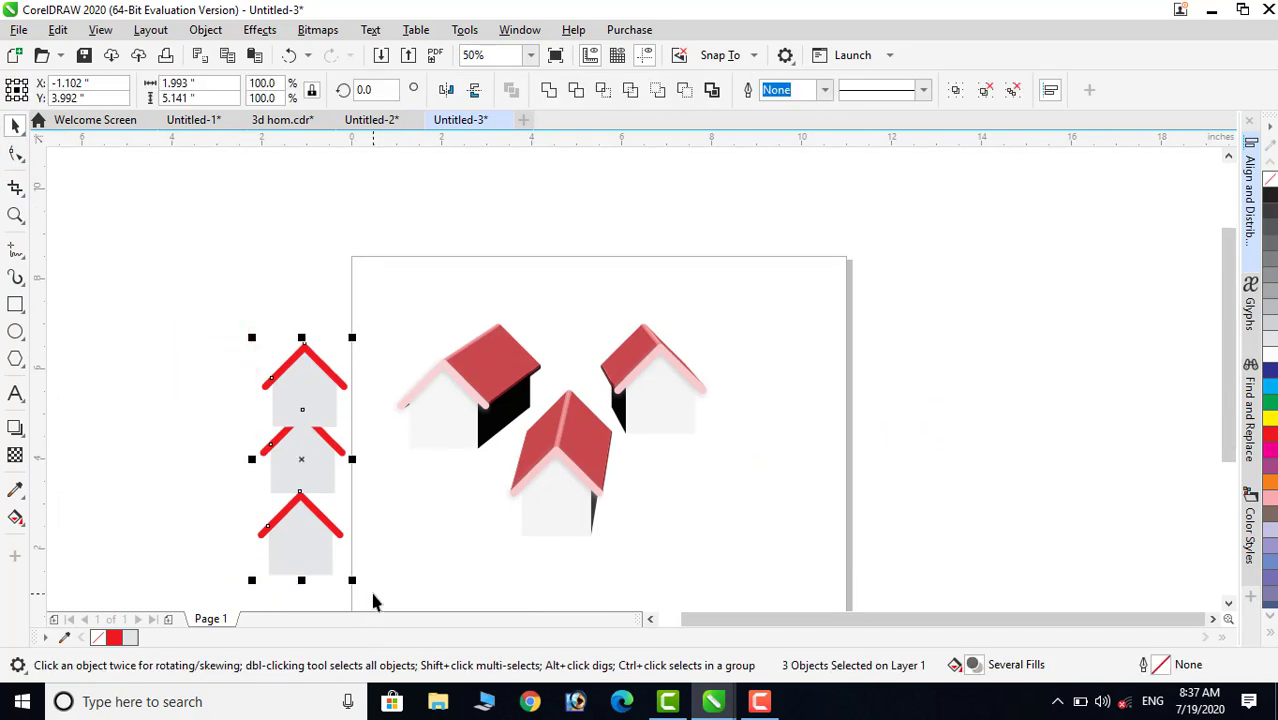
{"action": "key", "text": "Delete"}
- Draw a square about 0.31 inches wide in the empty area beside the middle house and fill it with cyan
{"action": "left_click", "coordinate": [16, 214]}
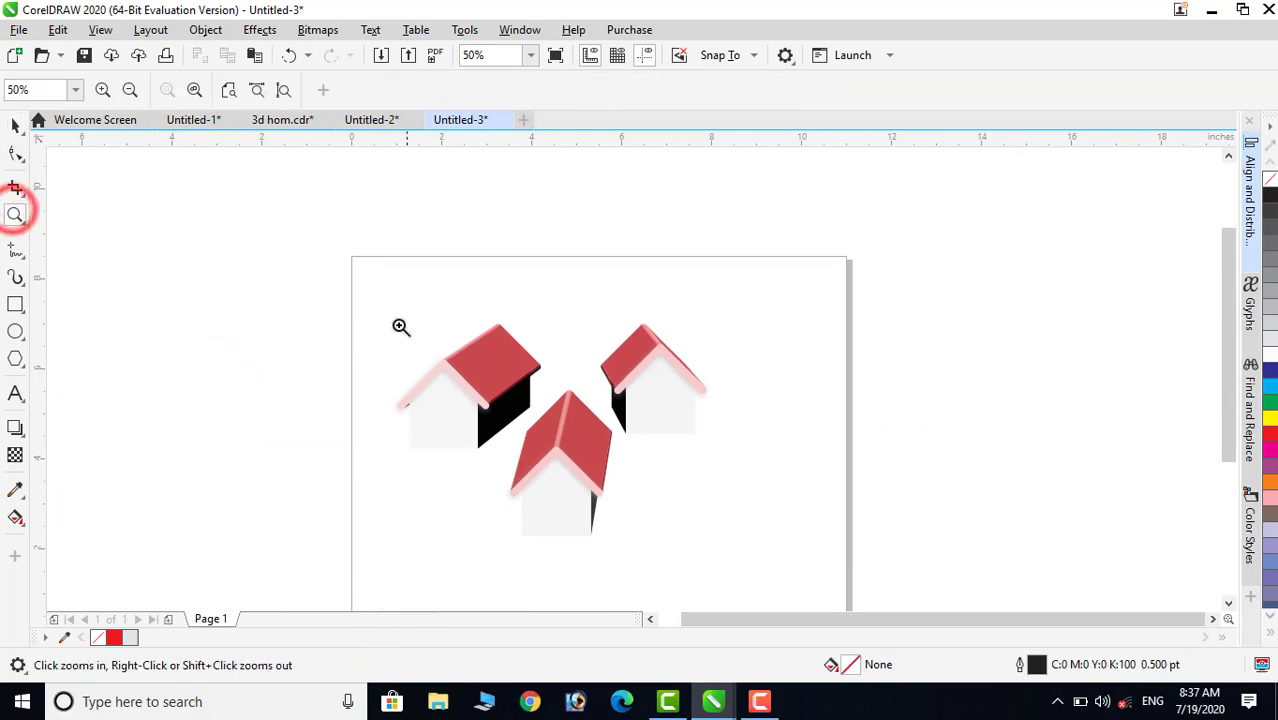
{"action": "left_click_drag", "start_coordinate": [386, 309], "coordinate": [742, 564]}
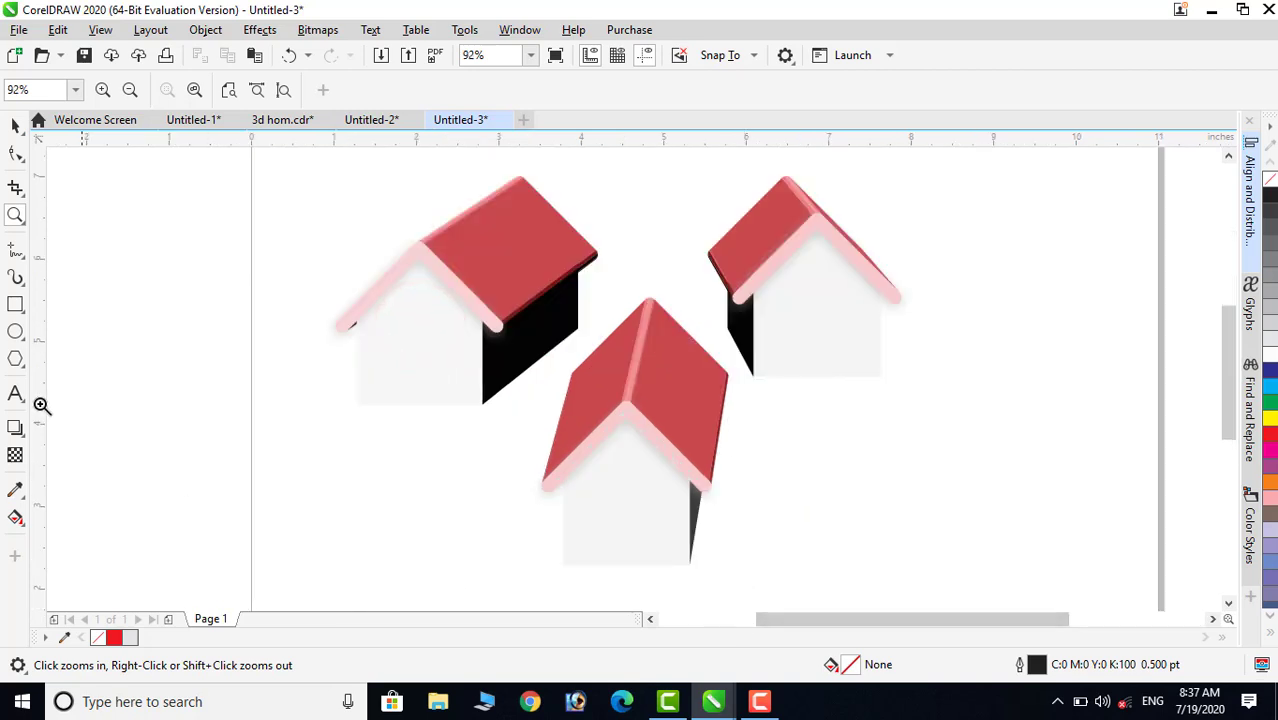
{"action": "left_click", "coordinate": [15, 304]}
{"action": "left_click_drag", "start_coordinate": [800, 458], "coordinate": [824, 482]}
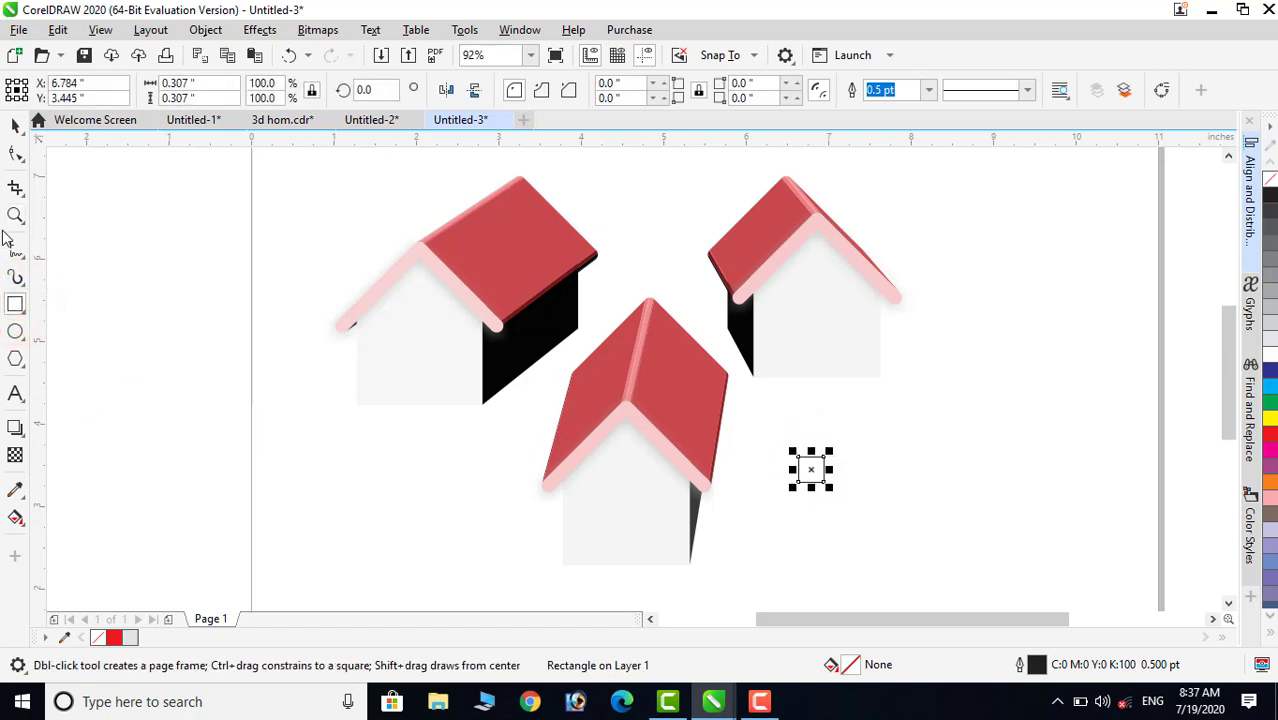
{"action": "left_click_drag", "start_coordinate": [766, 432], "coordinate": [862, 528]}
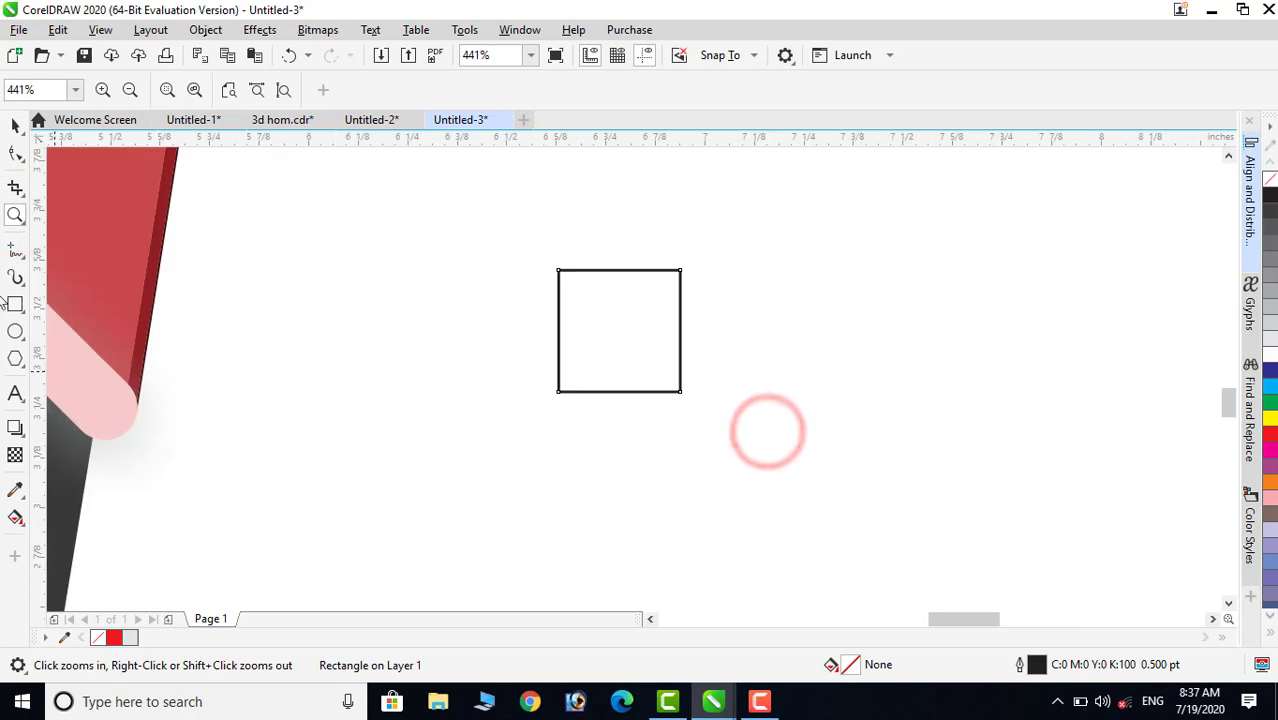
{"action": "left_click", "coordinate": [16, 125]}
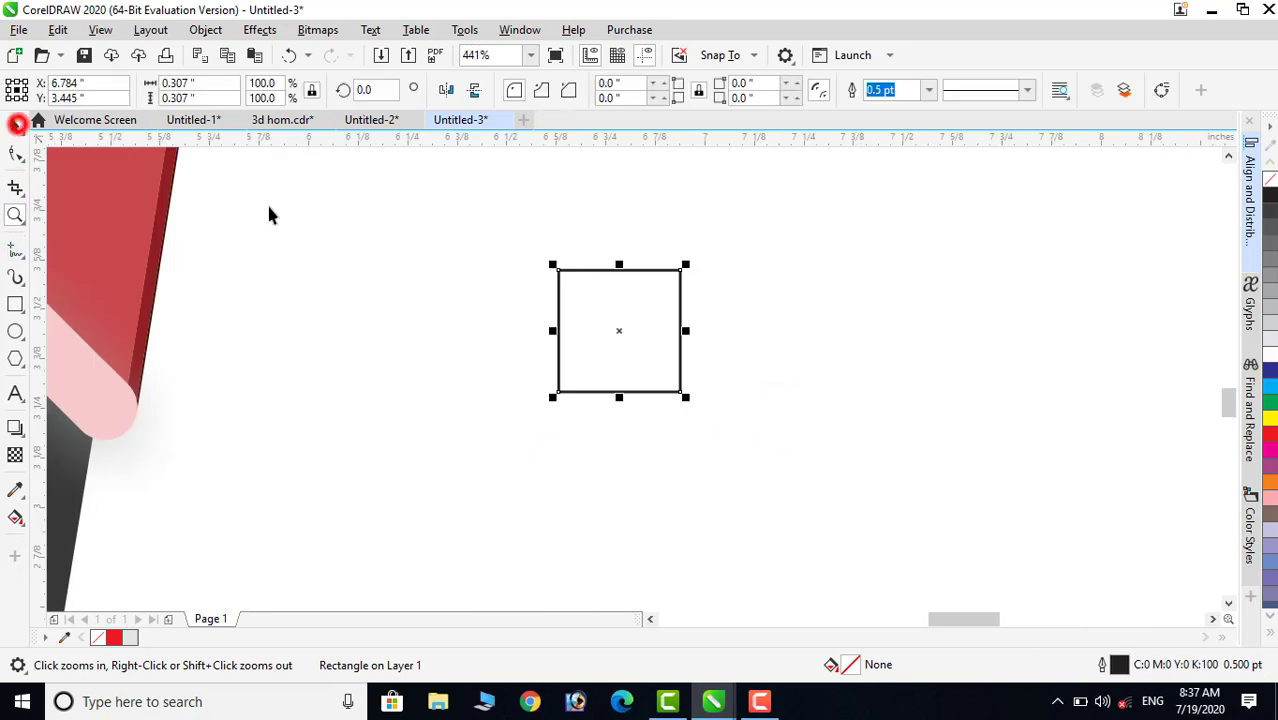
{"action": "left_click", "coordinate": [1268, 388]}
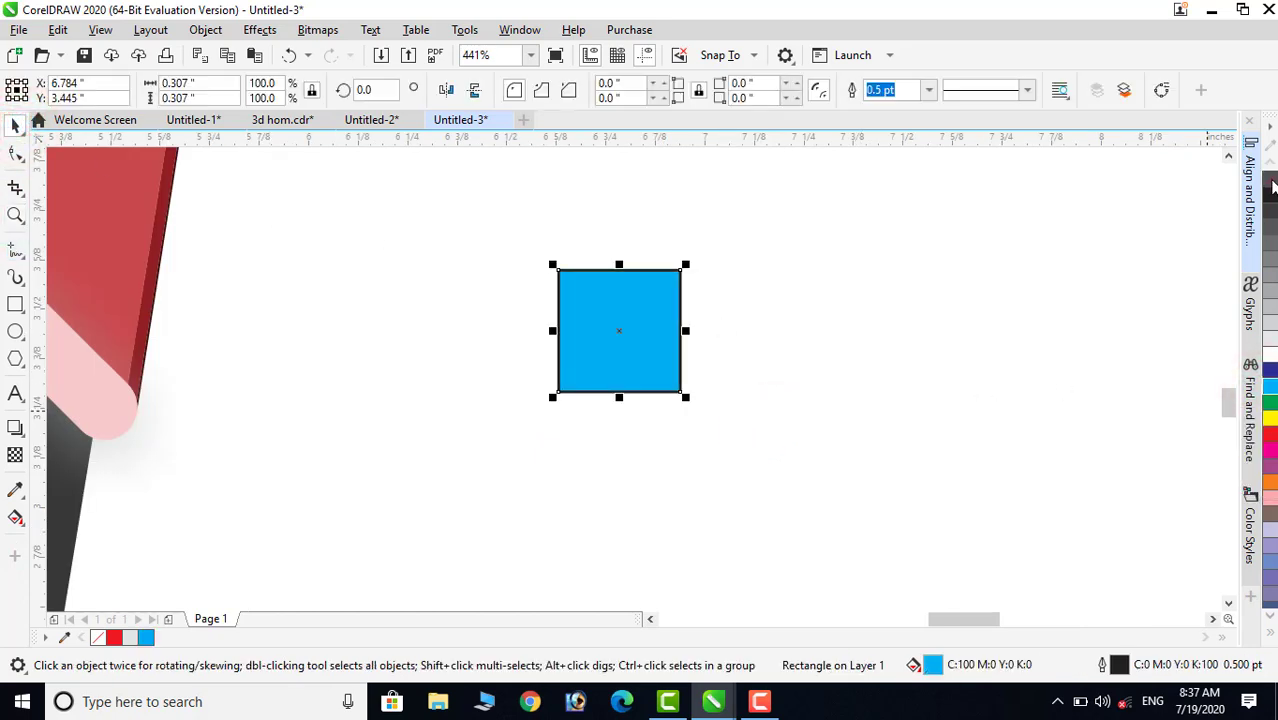
- Draw a narrow lightning-bolt common shape about 0.03 by 0.31 inches next to the cyan square
{"action": "left_click", "coordinate": [15, 357]}
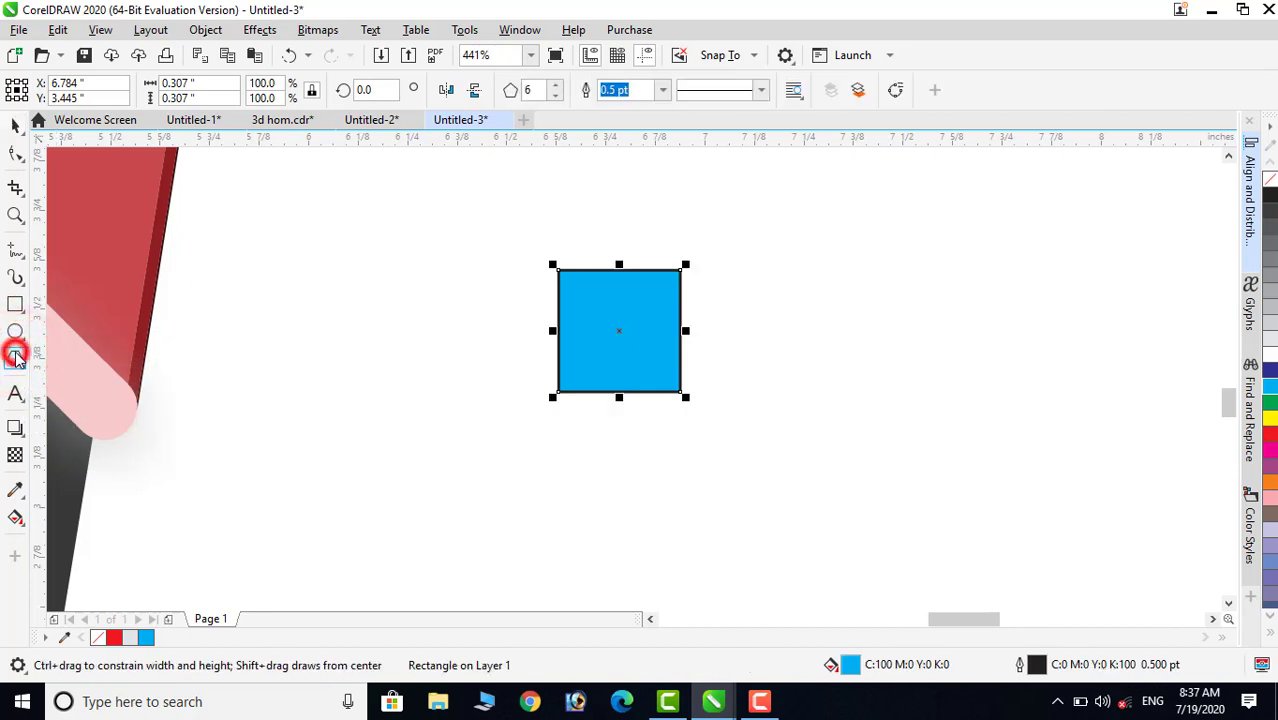
{"action": "left_click", "coordinate": [15, 358]}
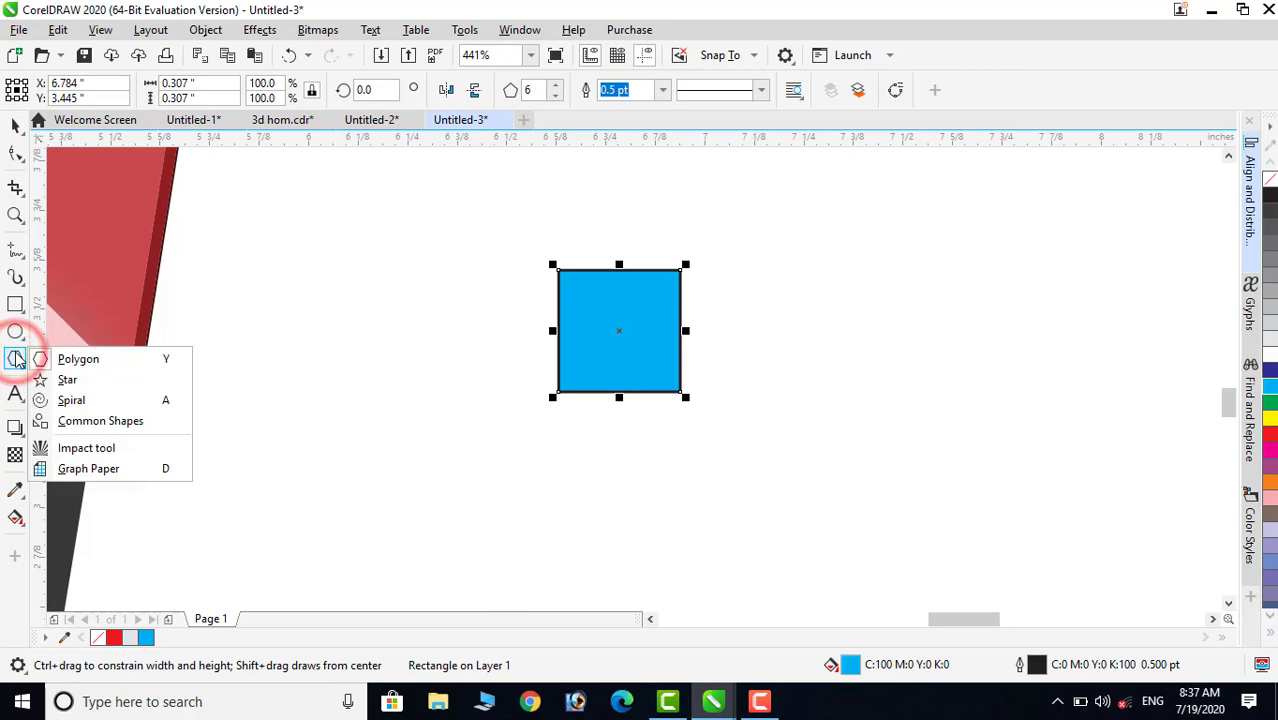
{"action": "left_click", "coordinate": [73, 420]}
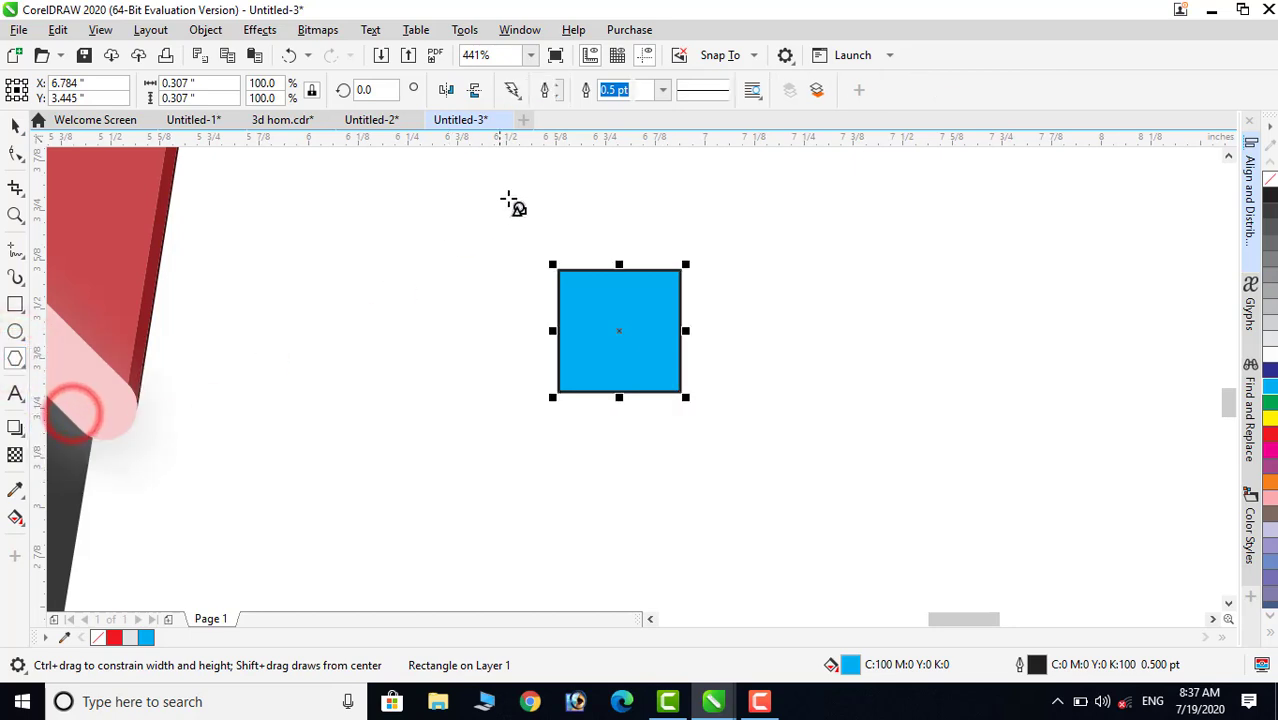
{"action": "left_click", "coordinate": [512, 92]}
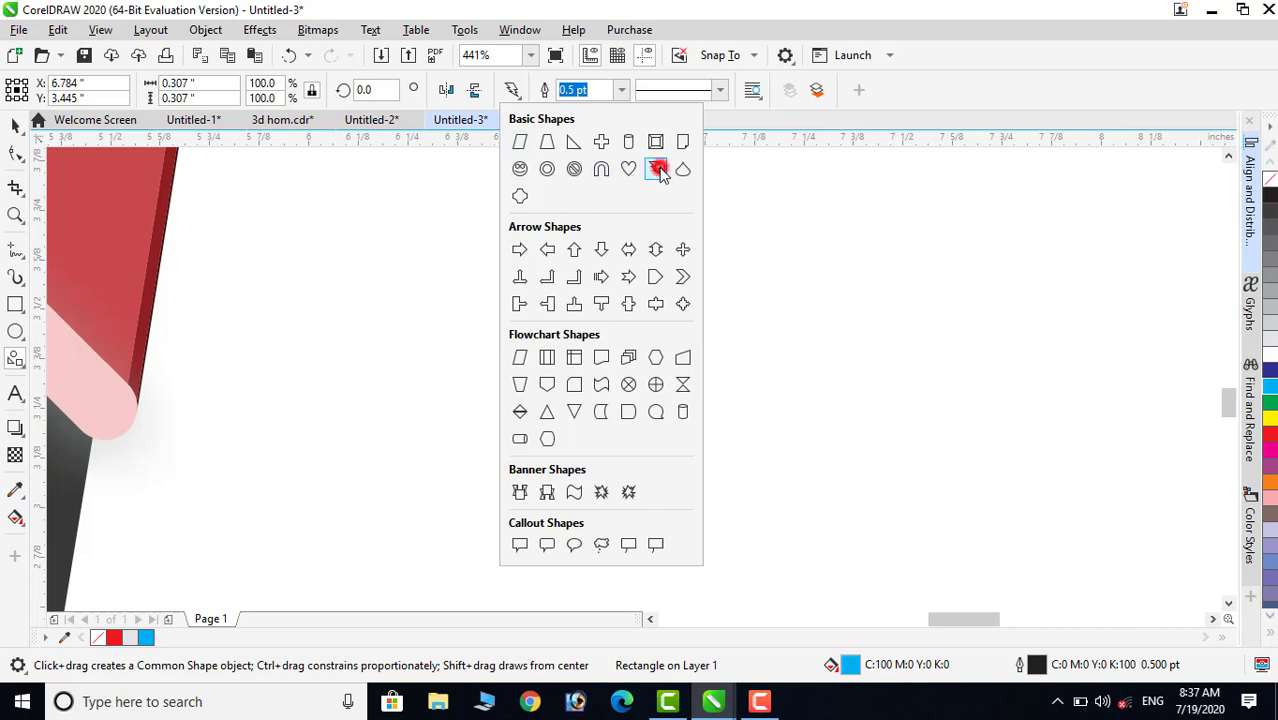
{"action": "left_click", "coordinate": [657, 170]}
{"action": "left_click_drag", "start_coordinate": [442, 305], "coordinate": [455, 432]}
{"action": "left_click", "coordinate": [15, 122]}
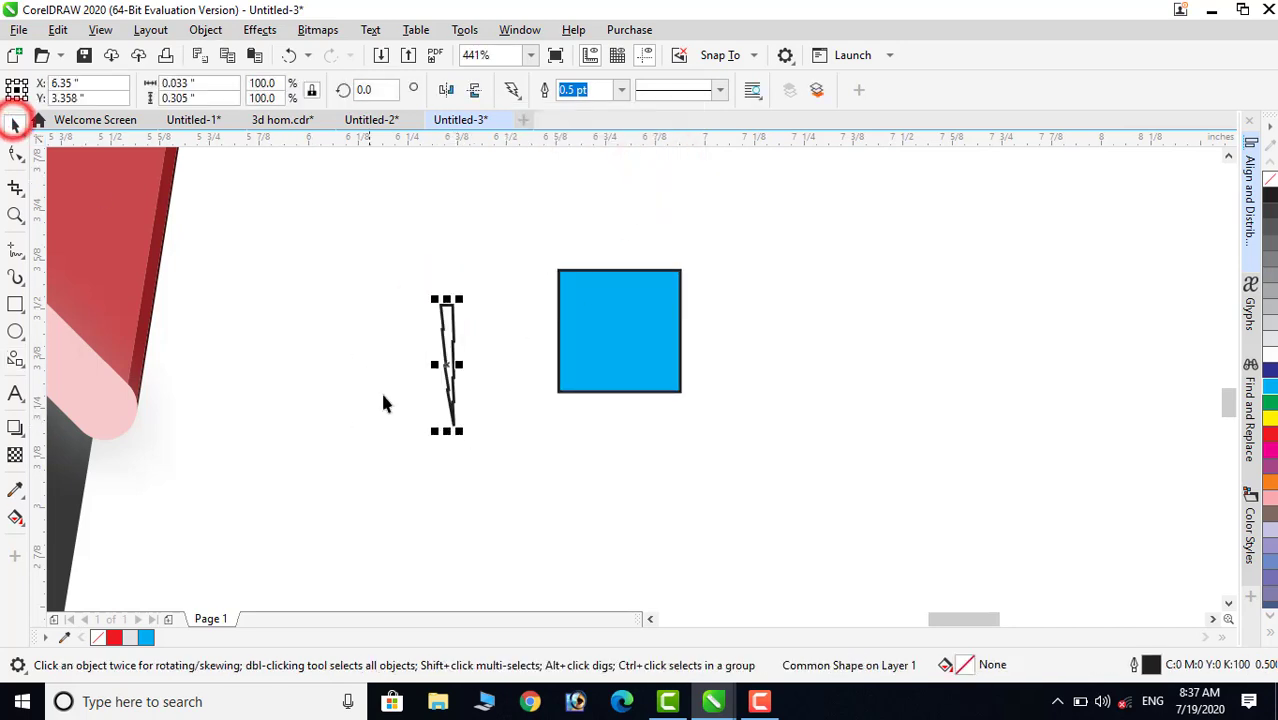
- Rotate the lightning bolt to 105° and fit it diagonally across the square's upper part, enlarged to about 0.34 inches wide
{"action": "left_click", "coordinate": [448, 334]}
{"action": "left_click_drag", "start_coordinate": [466, 430], "coordinate": [614, 306]}
{"action": "left_click", "coordinate": [487, 420]}
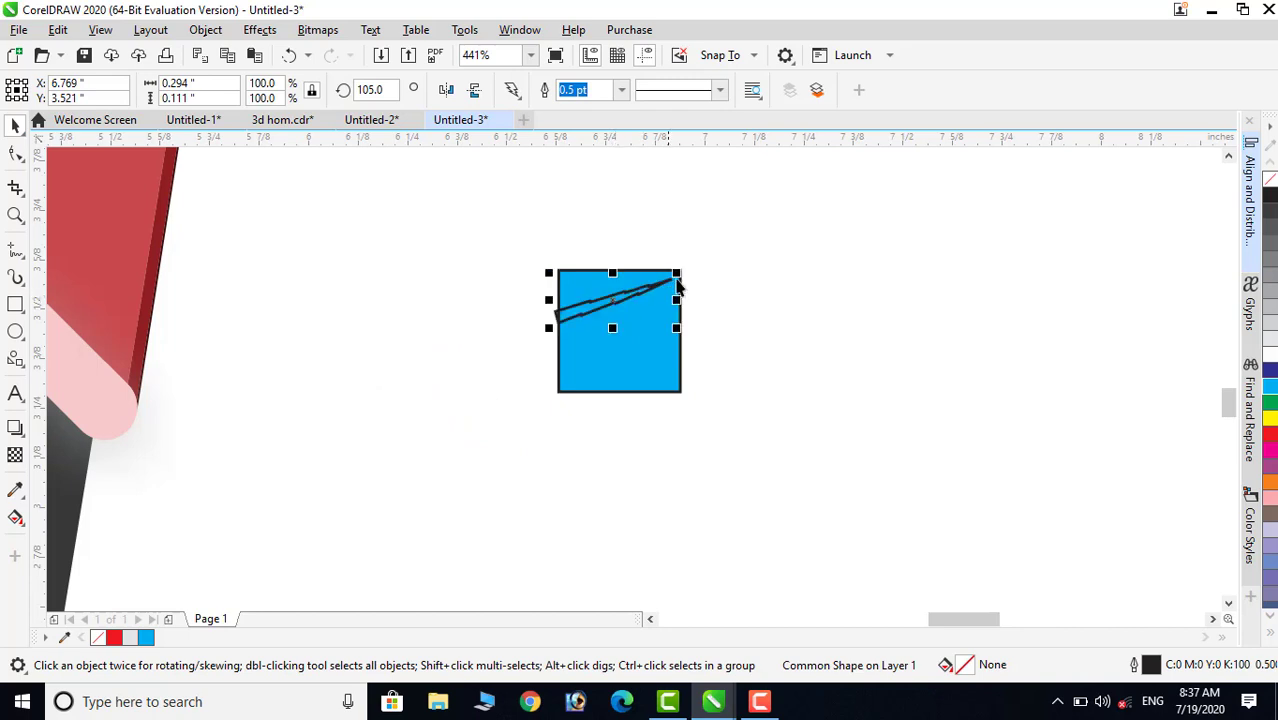
{"action": "left_click_drag", "start_coordinate": [677, 273], "coordinate": [691, 271]}
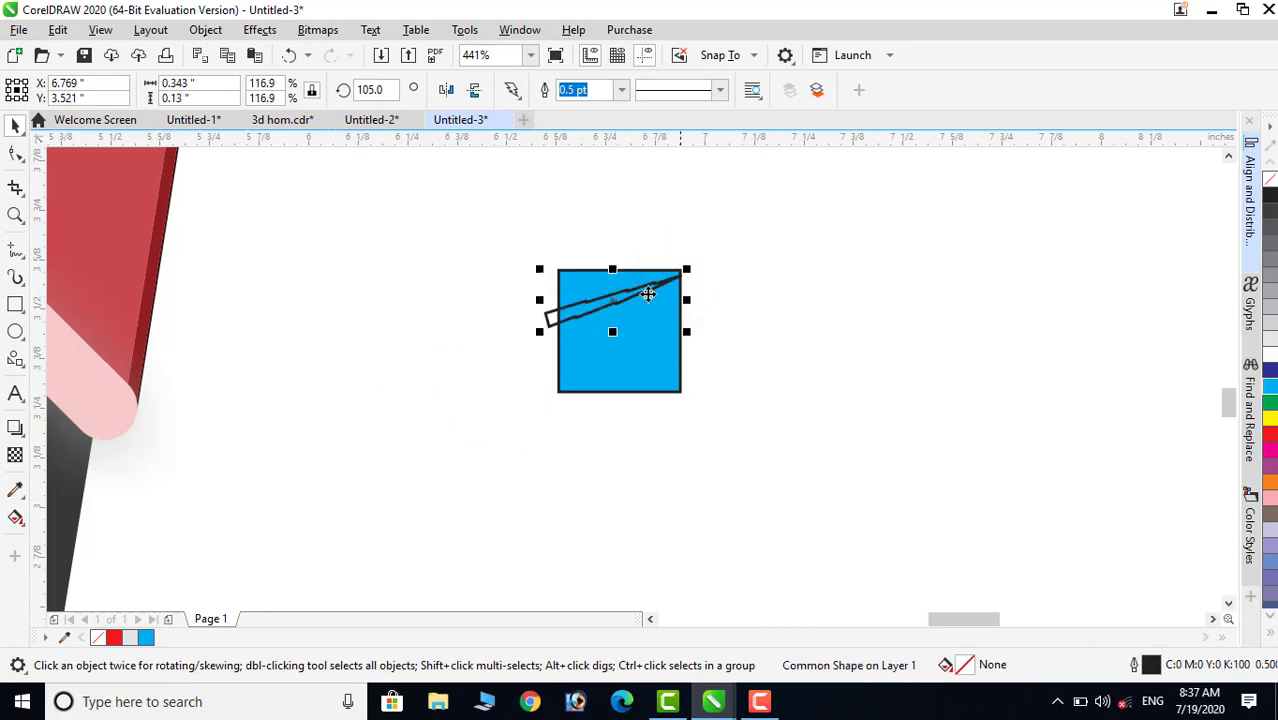
- Place a duplicate of the lightning bolt straight below the first one, across the lower half of the square
{"action": "right_click", "coordinate": [642, 346]}
{"action": "left_click_drag", "start_coordinate": [641, 355], "coordinate": [645, 346]}
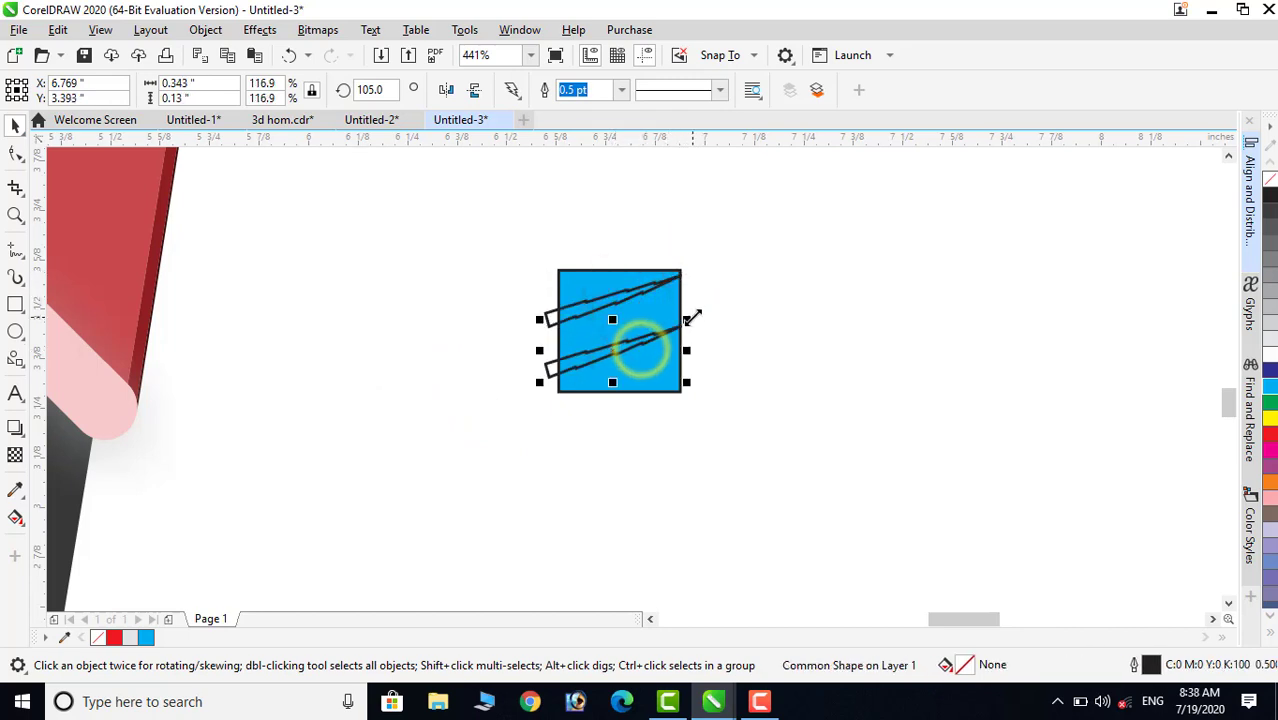
- Stretch both lightning bolts to about 0.36 inches wide overall and make them outline-free light blue (C52 M0 Y4 K0)
{"action": "left_click", "coordinate": [655, 287], "text": "shift"}
{"action": "left_click_drag", "start_coordinate": [686, 269], "coordinate": [710, 262]}
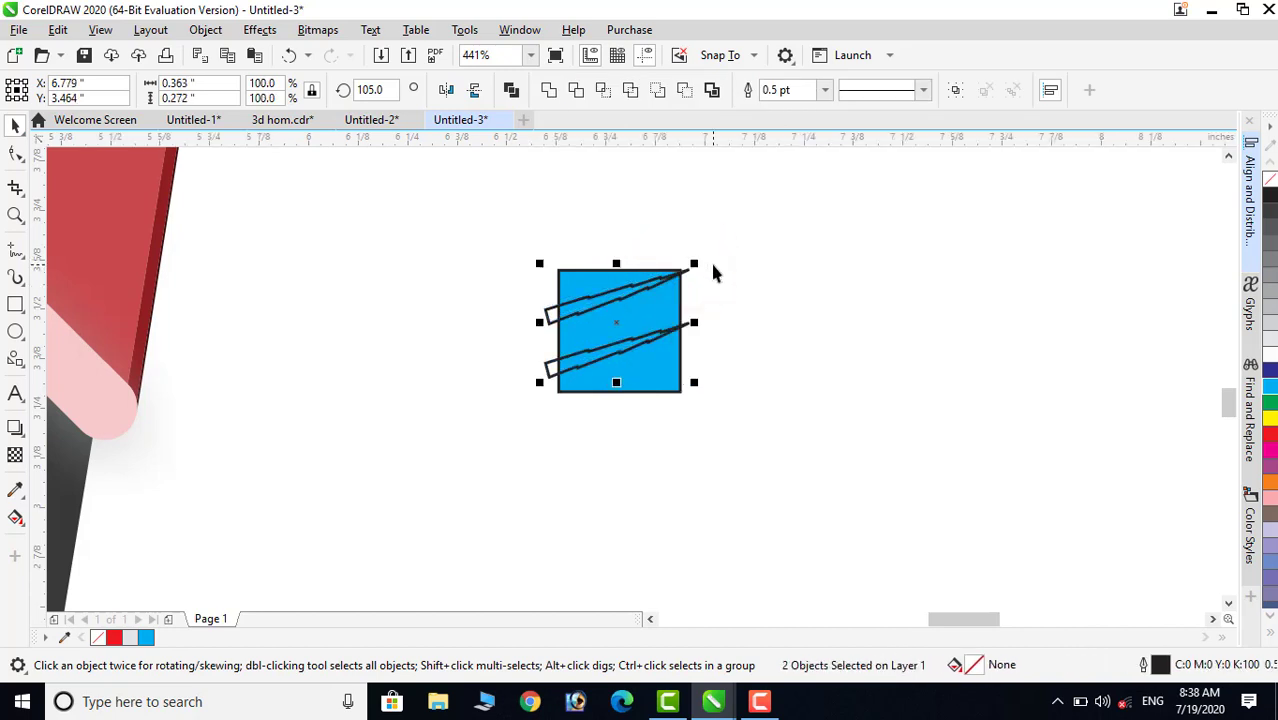
{"action": "right_click", "coordinate": [1269, 179]}
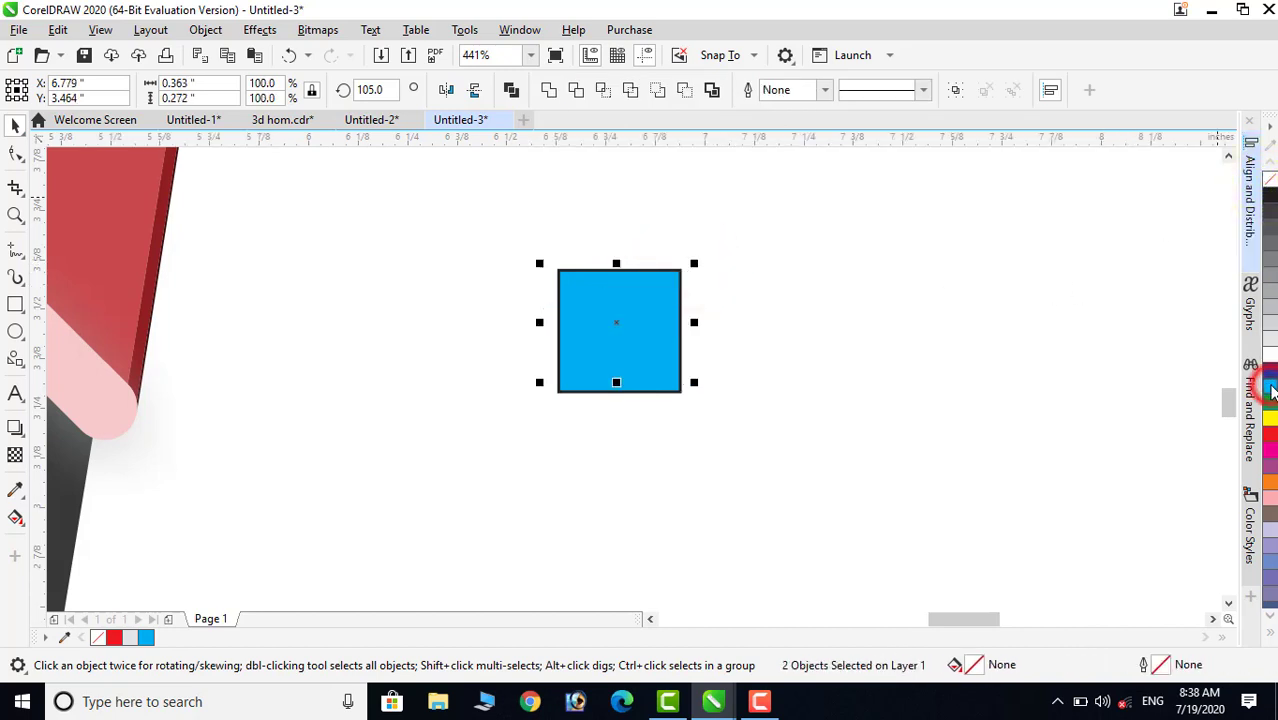
{"action": "left_click", "coordinate": [1271, 391]}
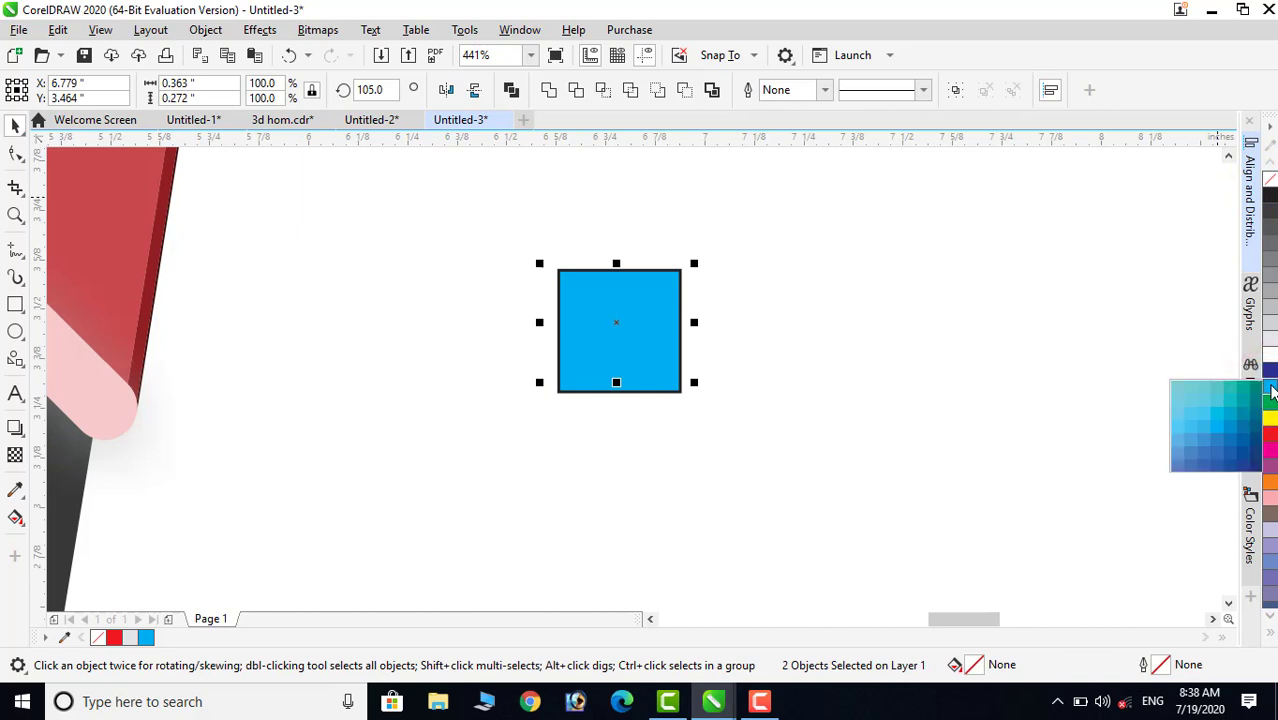
{"action": "left_click", "coordinate": [1179, 418]}
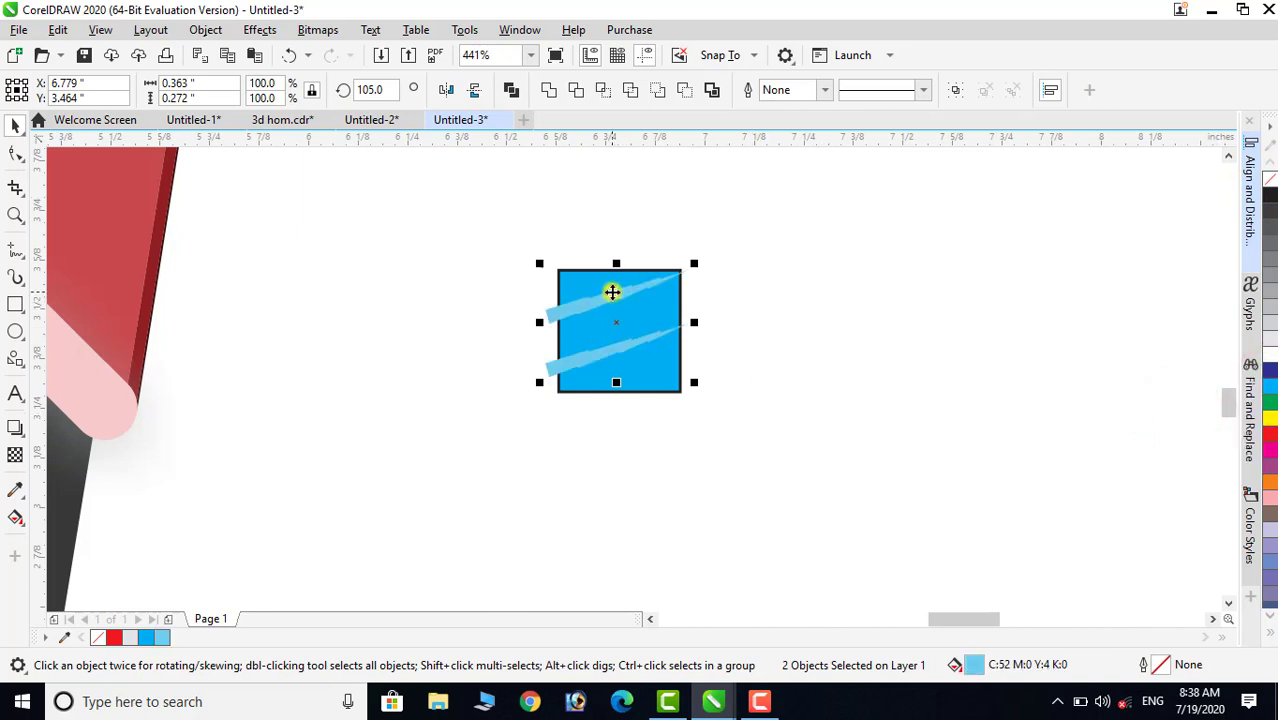
- PowerClip both light blue bolts inside the cyan square and remove the square's outline
{"action": "right_click", "coordinate": [612, 291]}
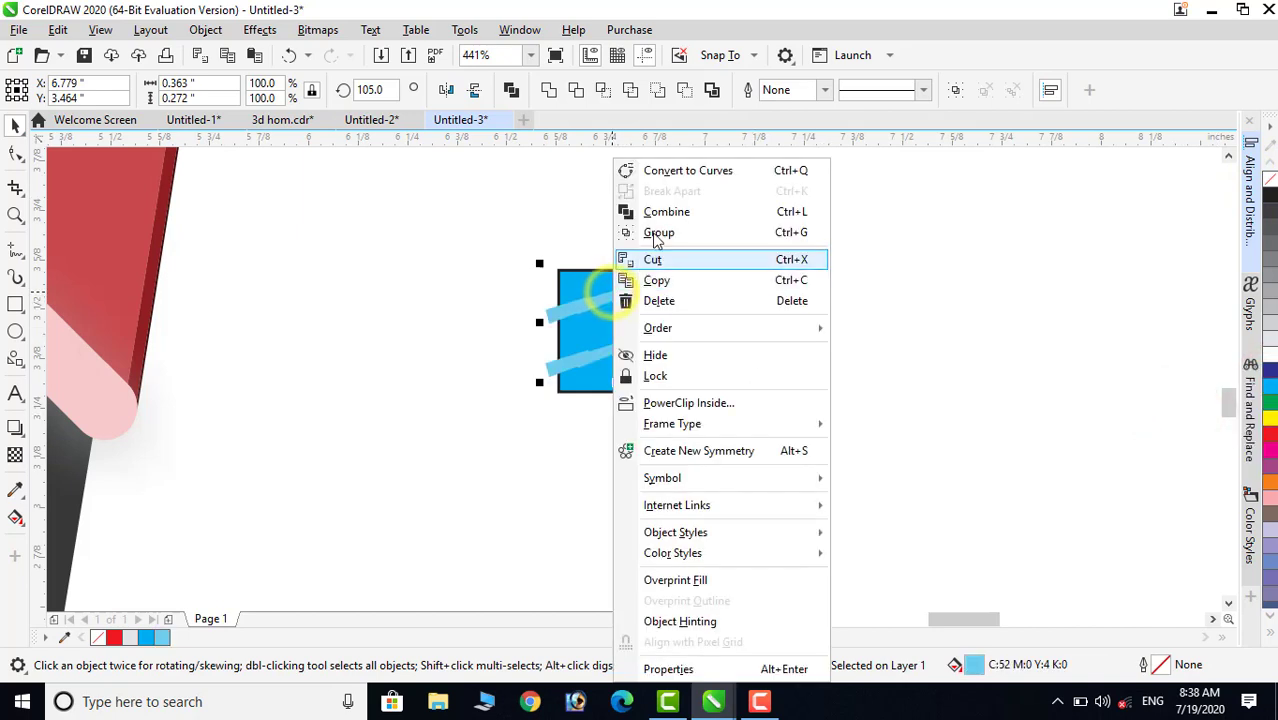
{"action": "left_click", "coordinate": [693, 403]}
{"action": "left_click", "coordinate": [572, 283]}
{"action": "left_click", "coordinate": [791, 316]}
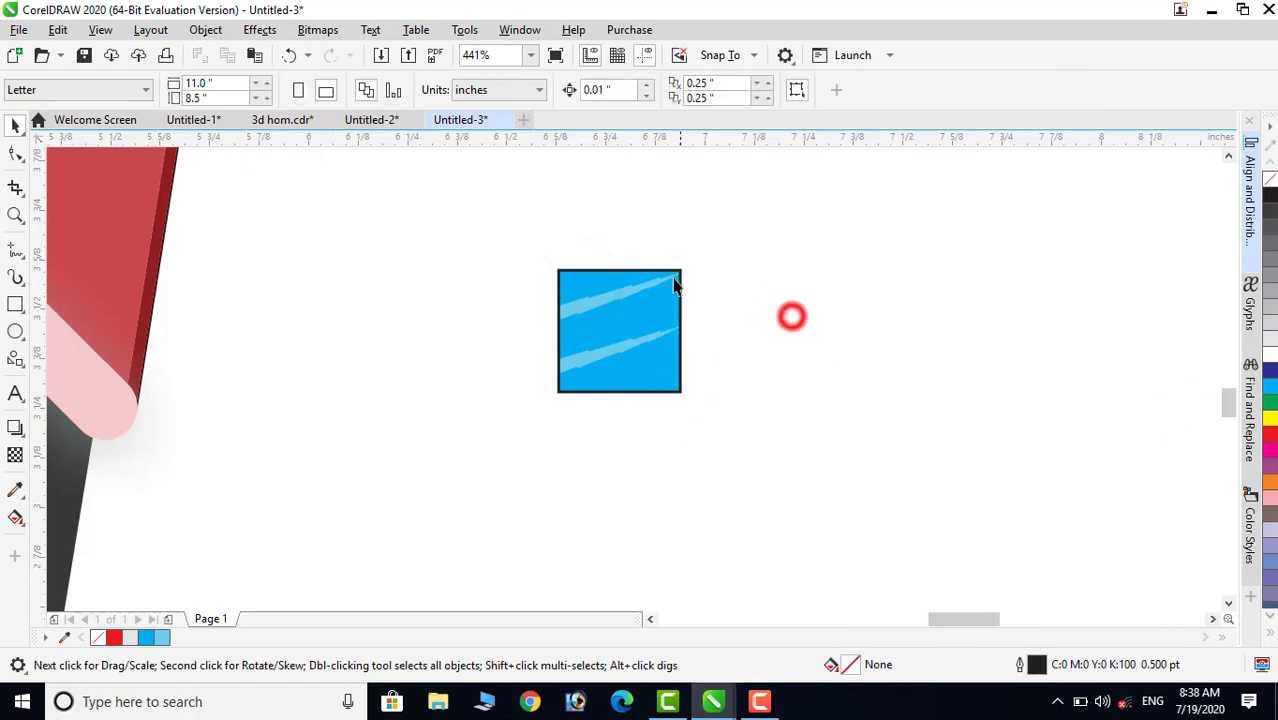
{"action": "left_click", "coordinate": [675, 285]}
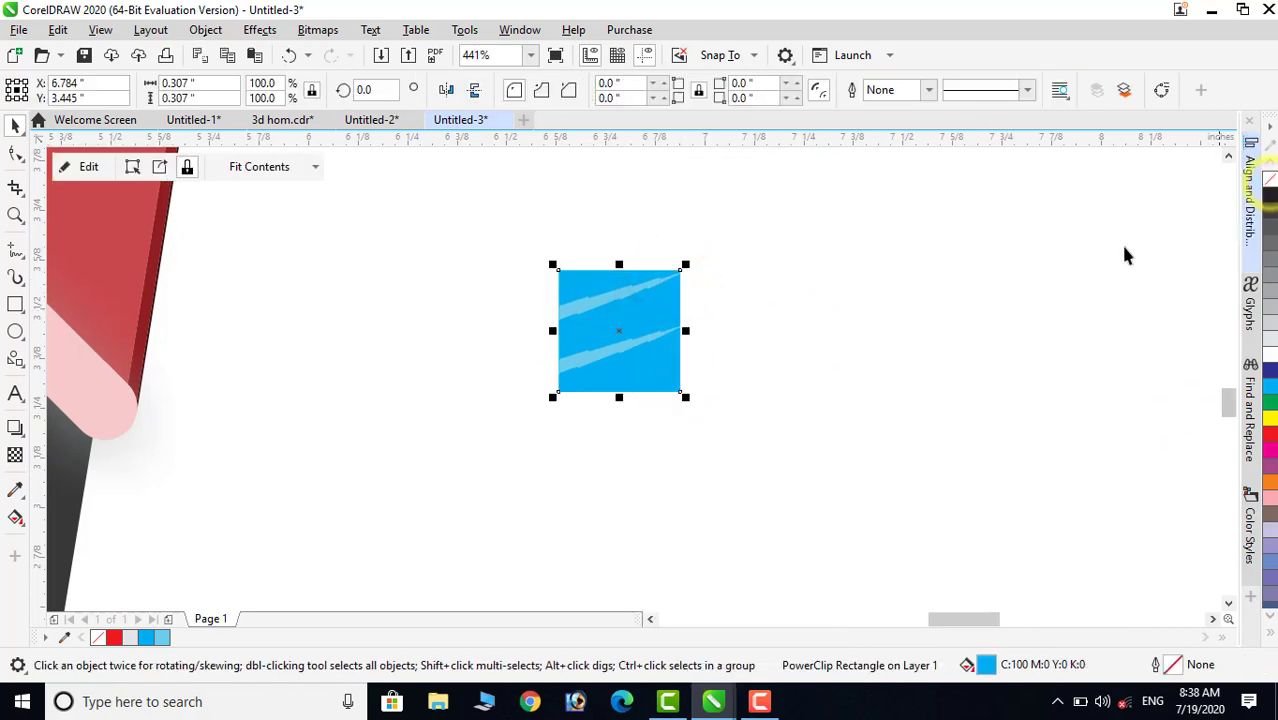
{"action": "left_click", "coordinate": [884, 308]}
- Place a duplicate of the cyan window pane beside the original, leaving a narrow gap between them
{"action": "left_click", "coordinate": [633, 342]}
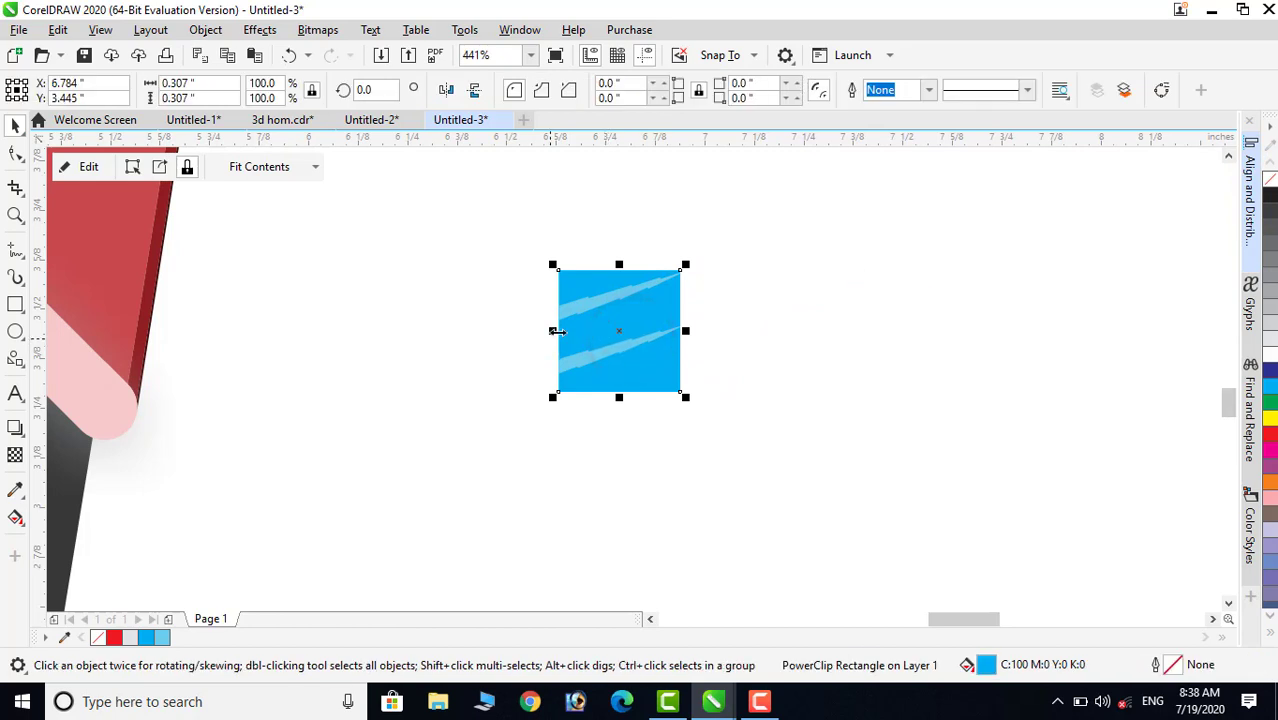
{"action": "left_click_drag", "start_coordinate": [614, 339], "coordinate": [741, 348]}
{"action": "right_click", "coordinate": [741, 348]}
{"action": "left_click", "coordinate": [855, 424]}
- Draw a frame rectangle about 0.67 by 0.37 inches around the two window panes
{"action": "left_click", "coordinate": [15, 304]}
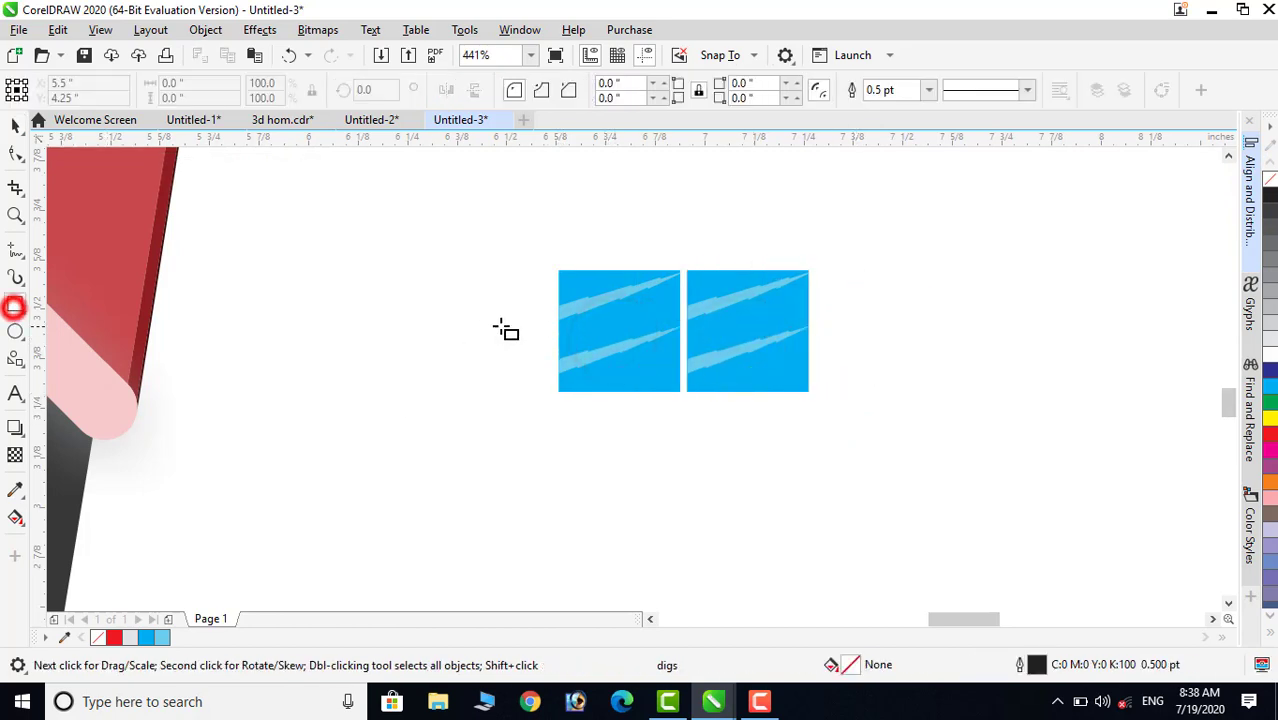
{"action": "left_click_drag", "start_coordinate": [551, 262], "coordinate": [815, 406]}
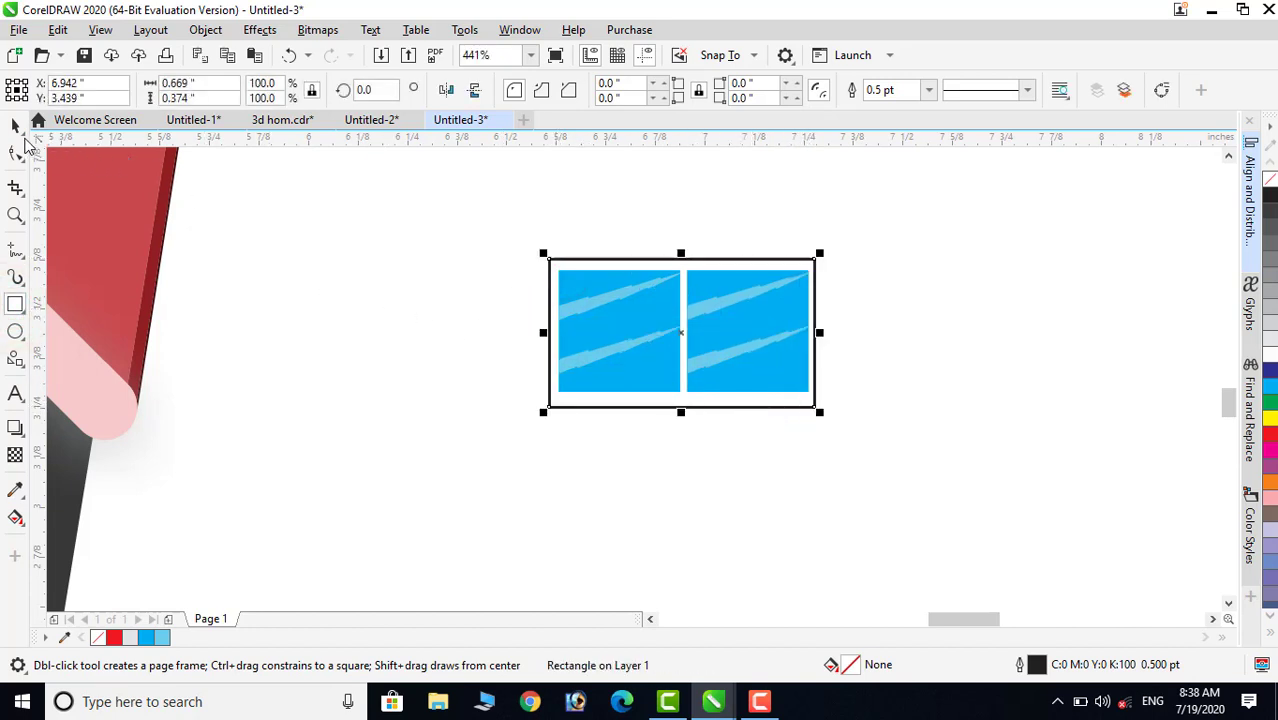
{"action": "left_click", "coordinate": [14, 127]}
- Group the two cyan window panes together
{"action": "left_click", "coordinate": [770, 322]}
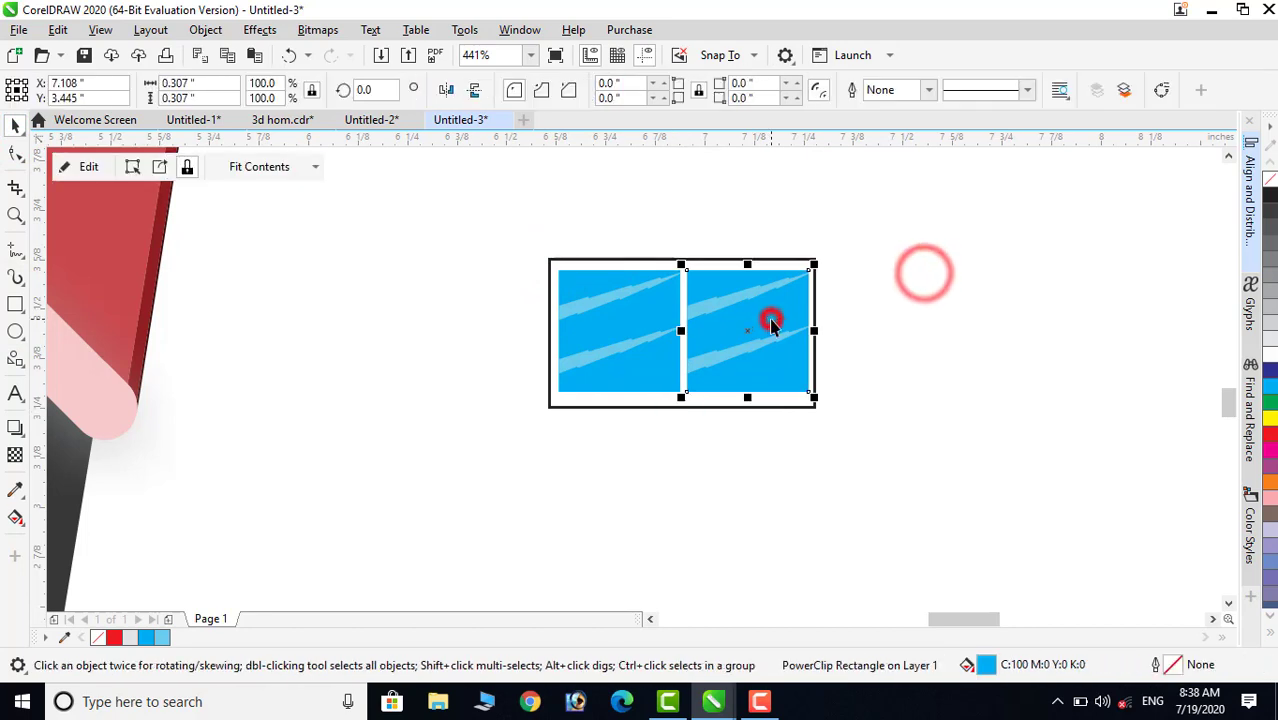
{"action": "left_click", "coordinate": [651, 320]}
{"action": "right_click", "coordinate": [651, 320]}
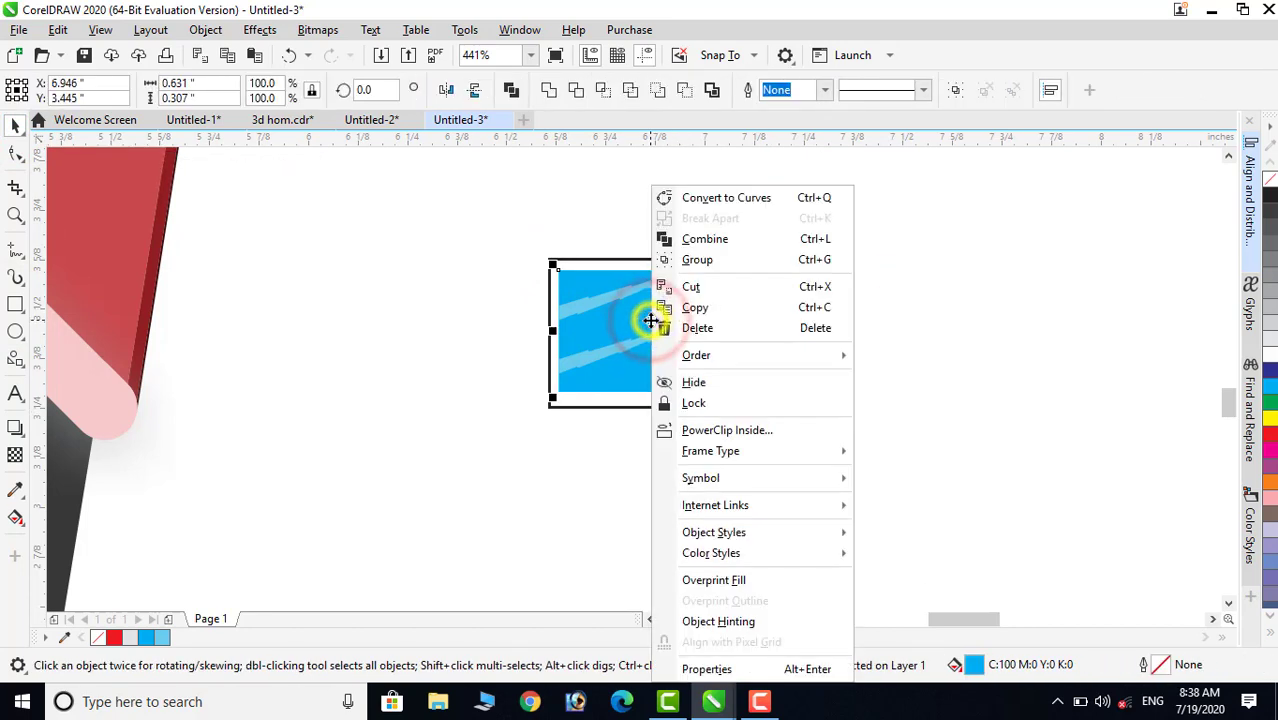
{"action": "left_click", "coordinate": [700, 262]}
{"action": "left_click", "coordinate": [870, 292]}
- Centre the frame rectangle and the grouped panes on each other, and widen the frame to about 0.70 inches
{"action": "left_click", "coordinate": [815, 277]}
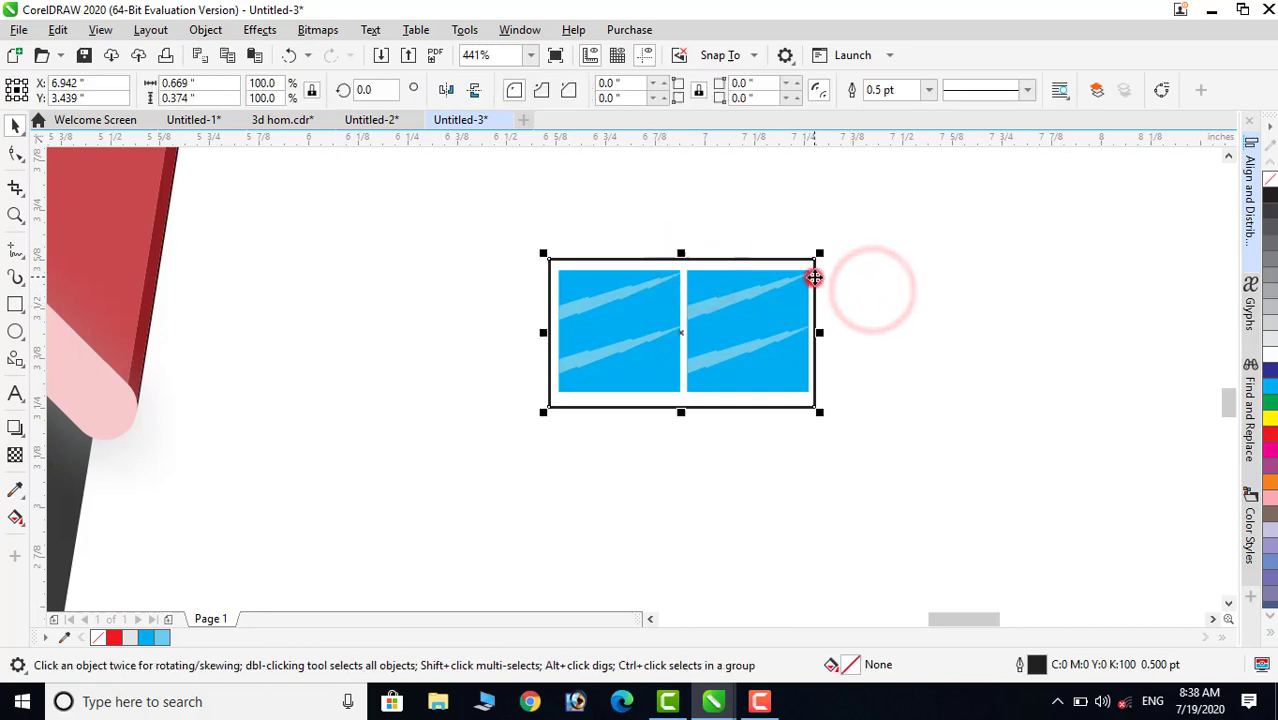
{"action": "left_click", "coordinate": [765, 280]}
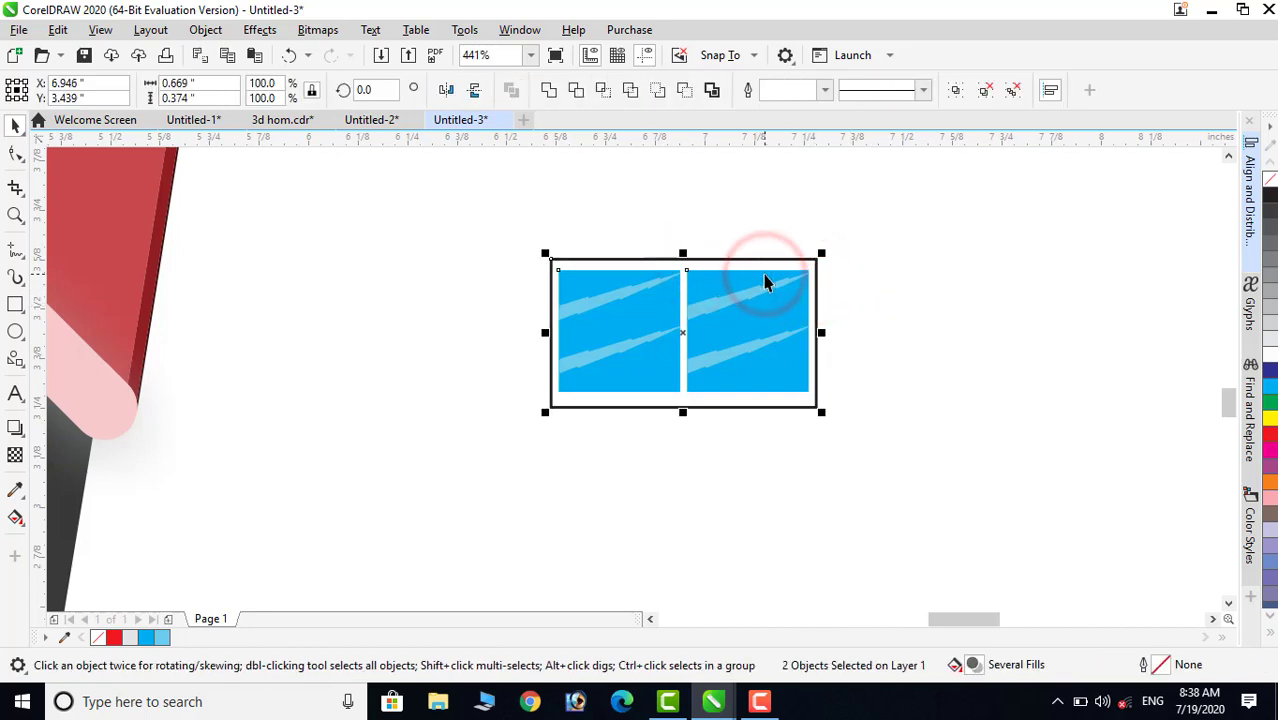
{"action": "left_click", "coordinate": [910, 283]}
{"action": "left_click", "coordinate": [818, 325]}
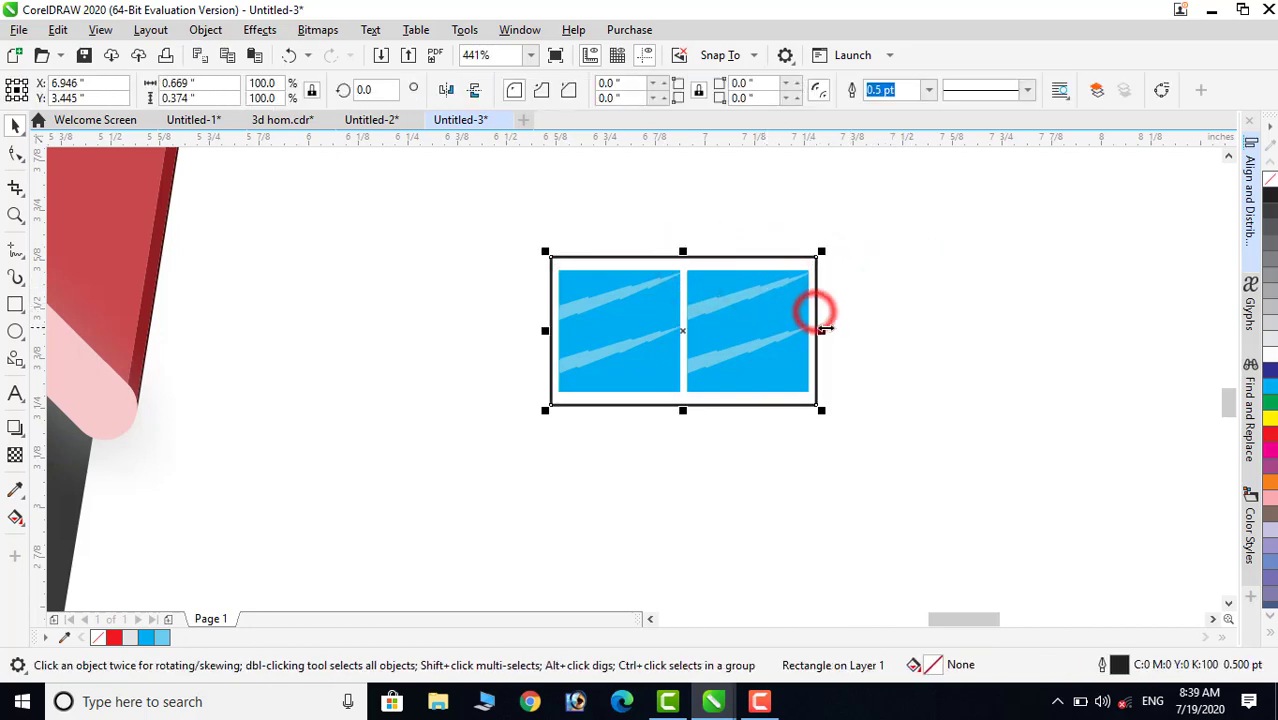
{"action": "left_click_drag", "start_coordinate": [822, 328], "coordinate": [831, 330]}
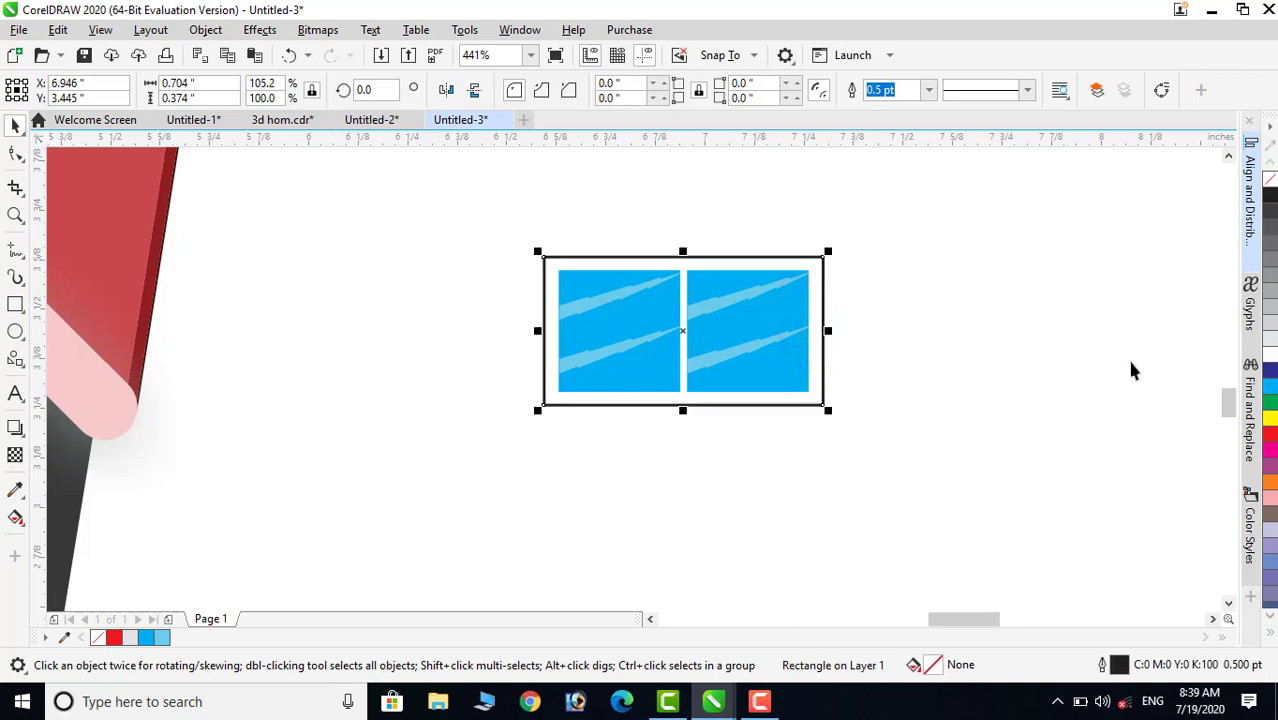
- Fill the window frame with brown (C19 M80 Y100 K11) and remove its outline
{"action": "left_click", "coordinate": [1270, 483]}
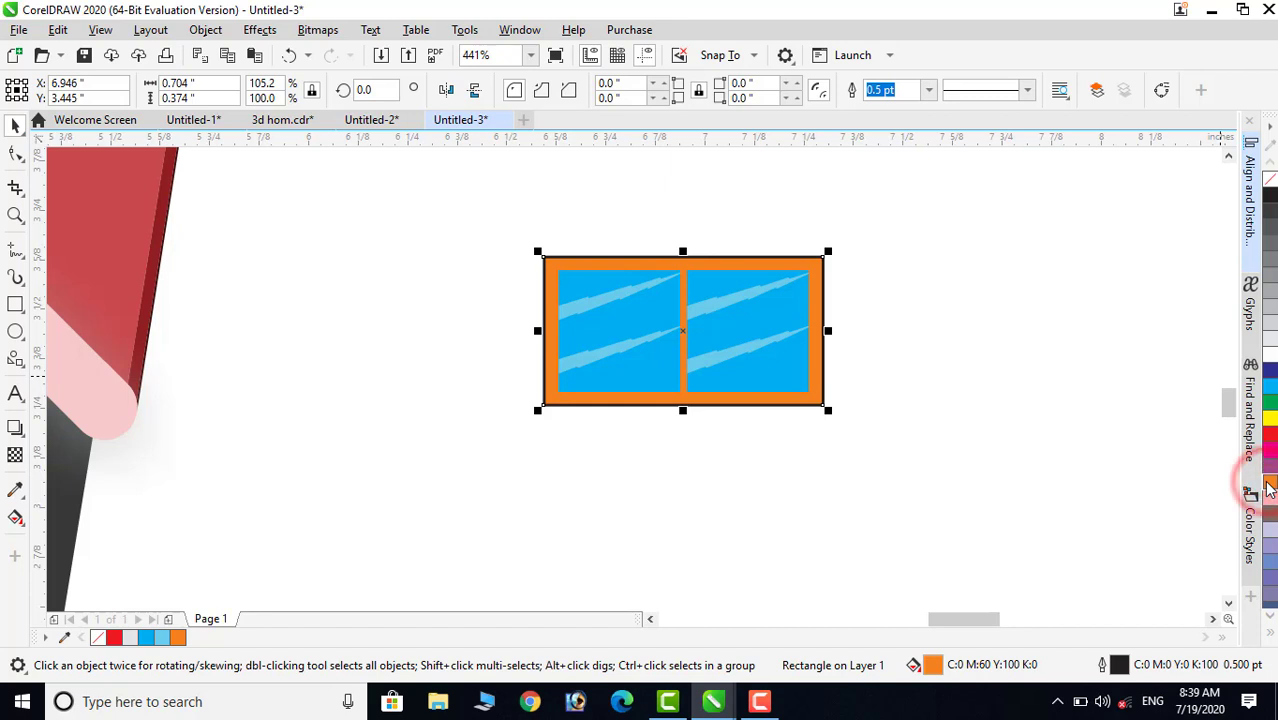
{"action": "left_click", "coordinate": [1270, 485]}
{"action": "left_click", "coordinate": [1250, 514]}
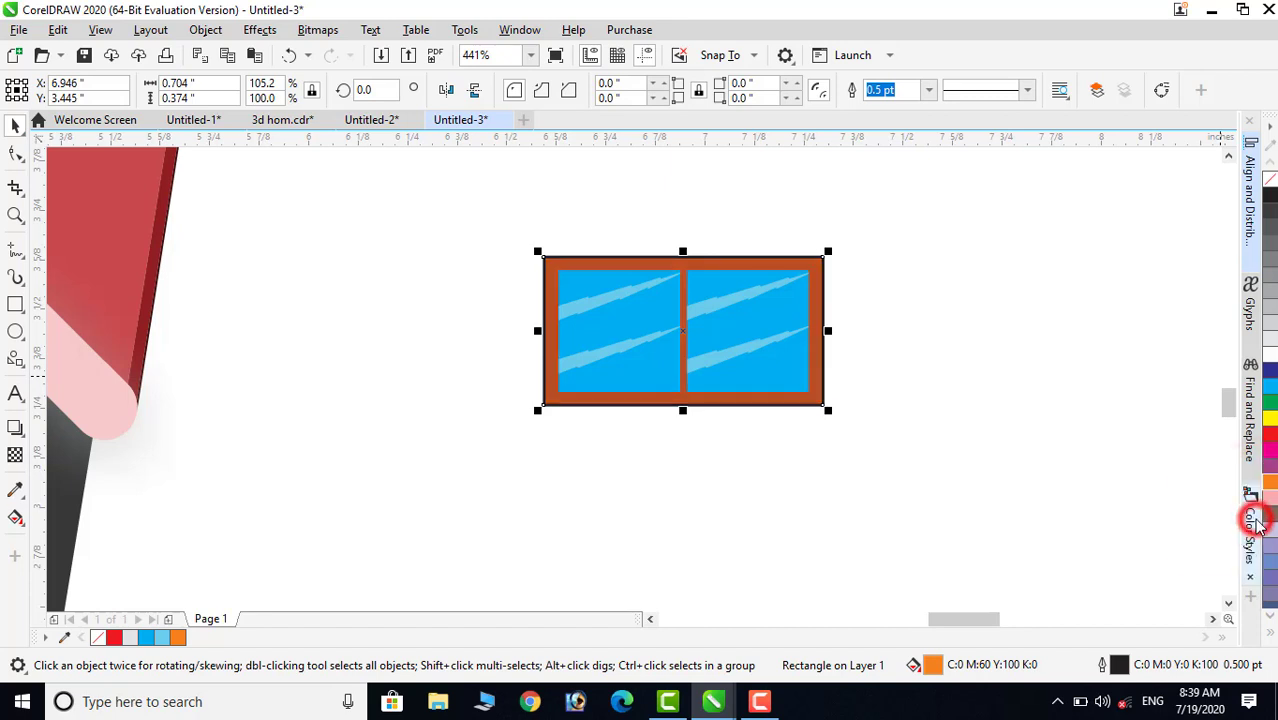
{"action": "left_click", "coordinate": [1045, 337]}
{"action": "left_click", "coordinate": [822, 260]}
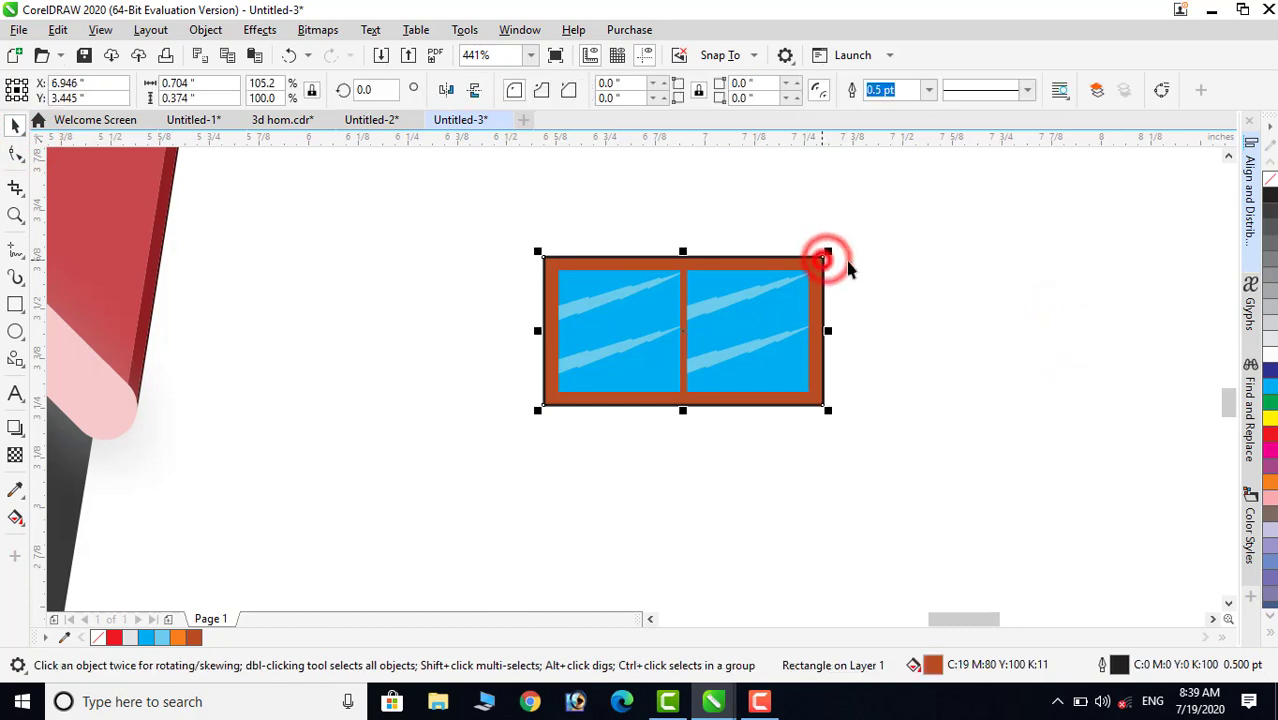
{"action": "right_click", "coordinate": [1270, 178]}
{"action": "left_click", "coordinate": [1018, 320]}
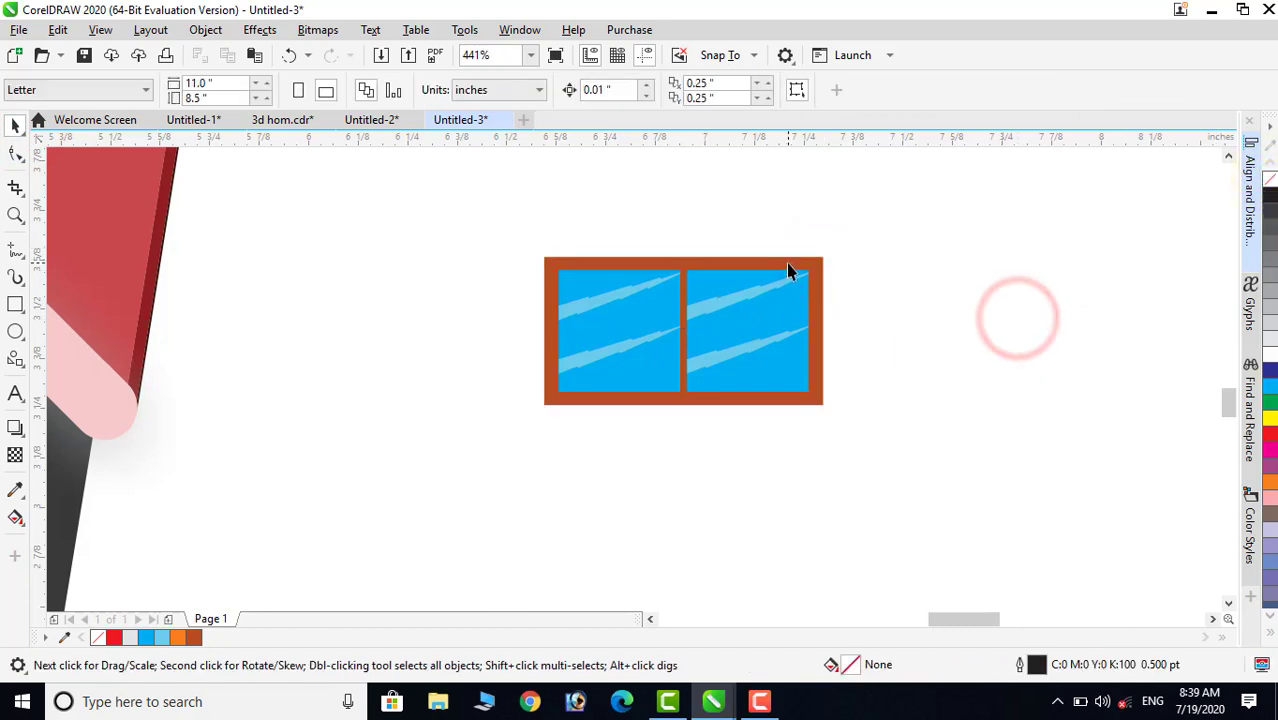
- Duplicate the brown frame rectangle straight below the window and stretch the copy to about 0.94 inches high as a door
{"action": "left_click_drag", "start_coordinate": [789, 268], "coordinate": [797, 442]}
{"action": "right_click", "coordinate": [797, 442]}
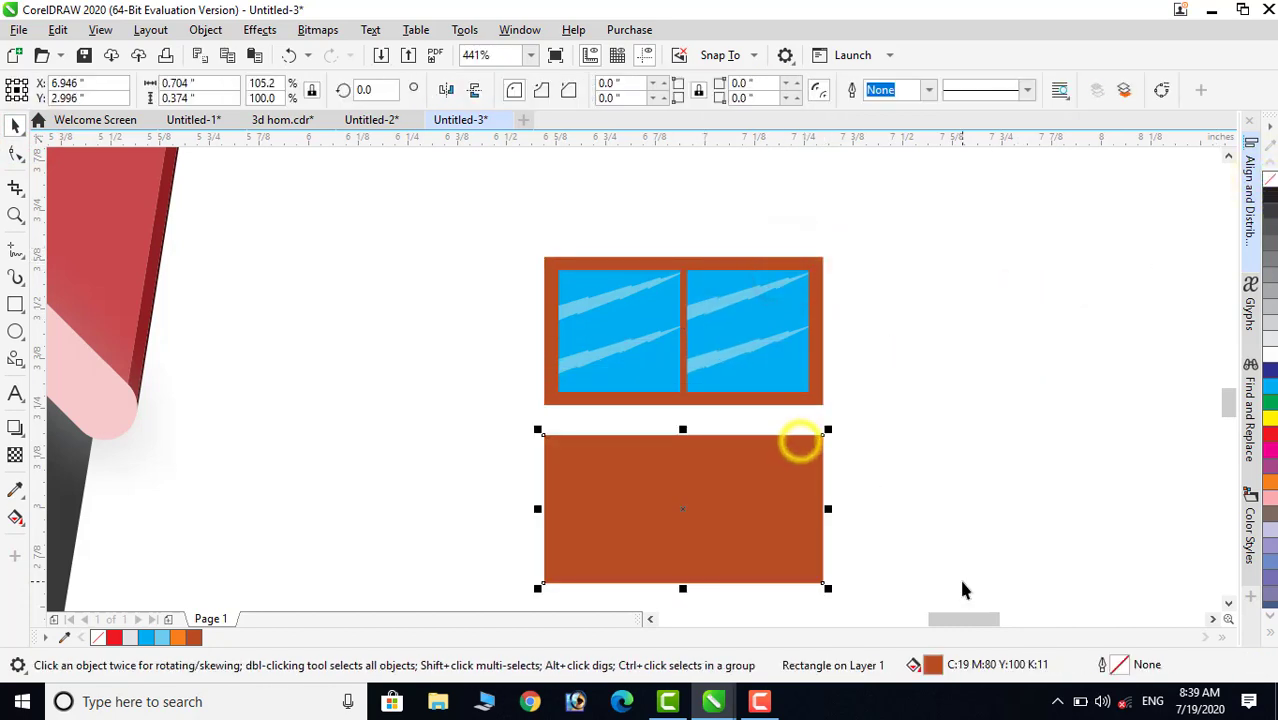
{"action": "left_click", "coordinate": [1228, 603]}
{"action": "left_click_drag", "start_coordinate": [682, 448], "coordinate": [693, 494]}
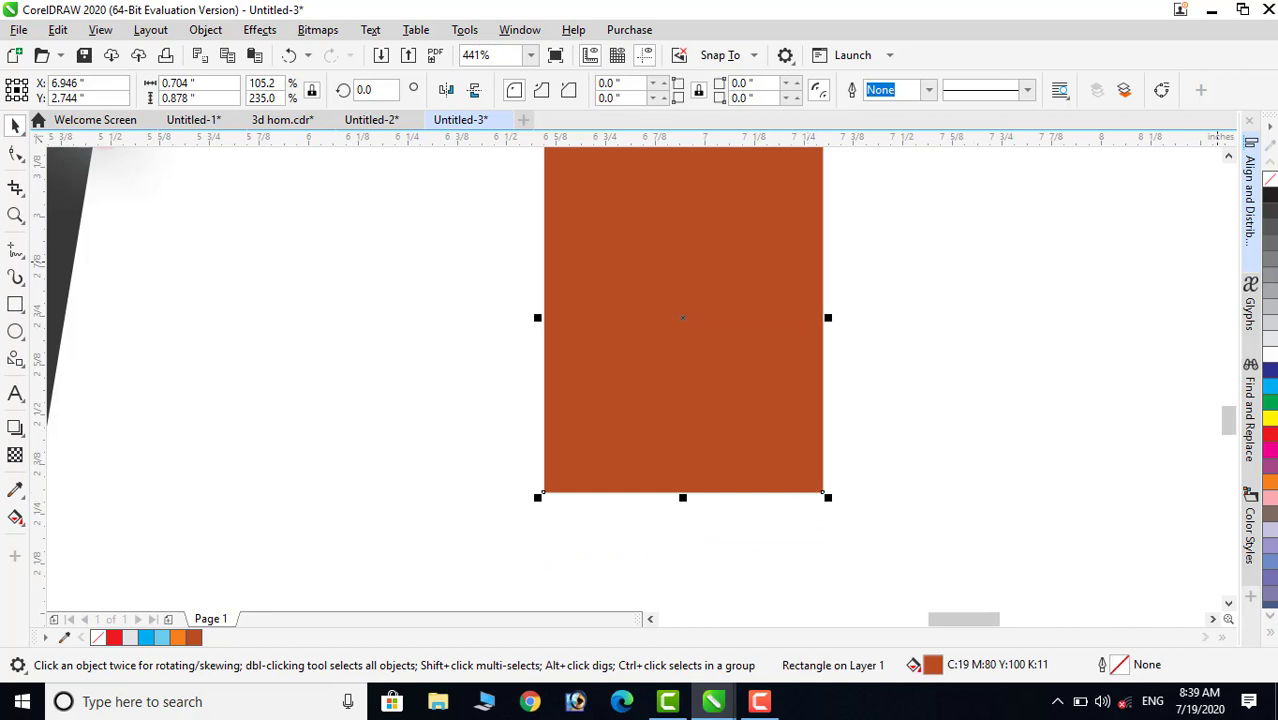
{"action": "left_click", "coordinate": [1228, 155]}
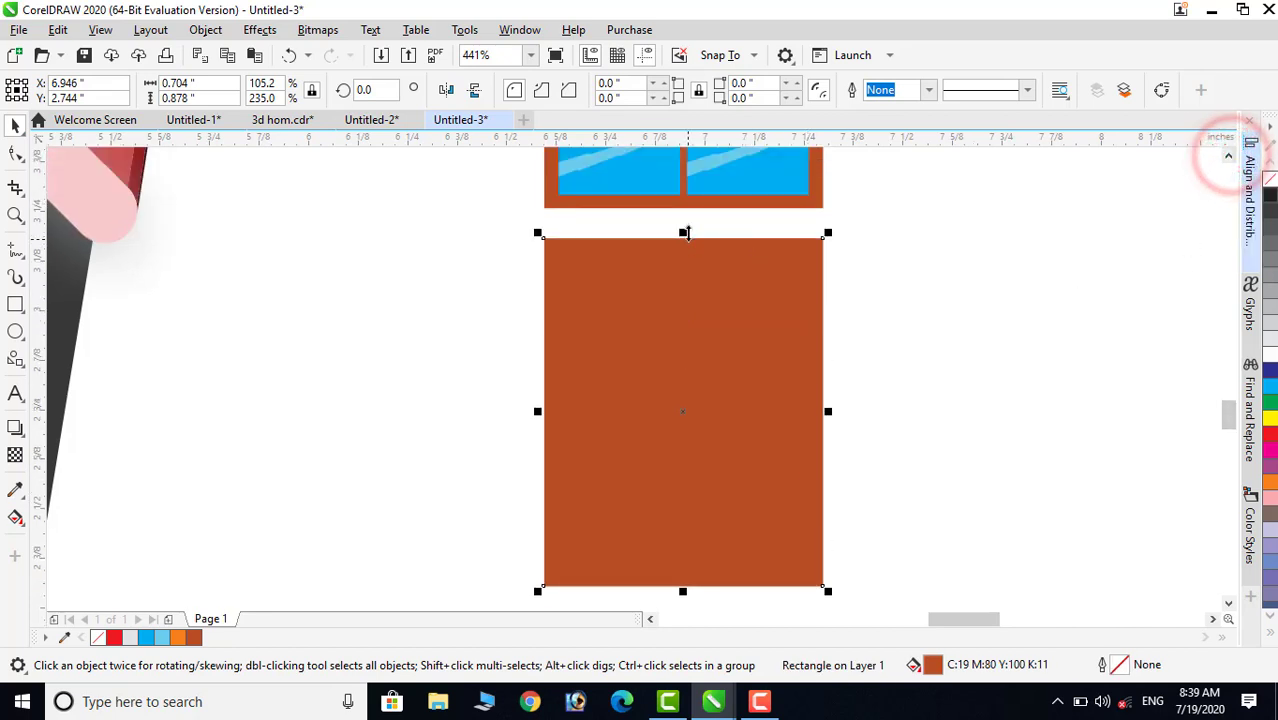
{"action": "left_click_drag", "start_coordinate": [686, 232], "coordinate": [685, 208]}
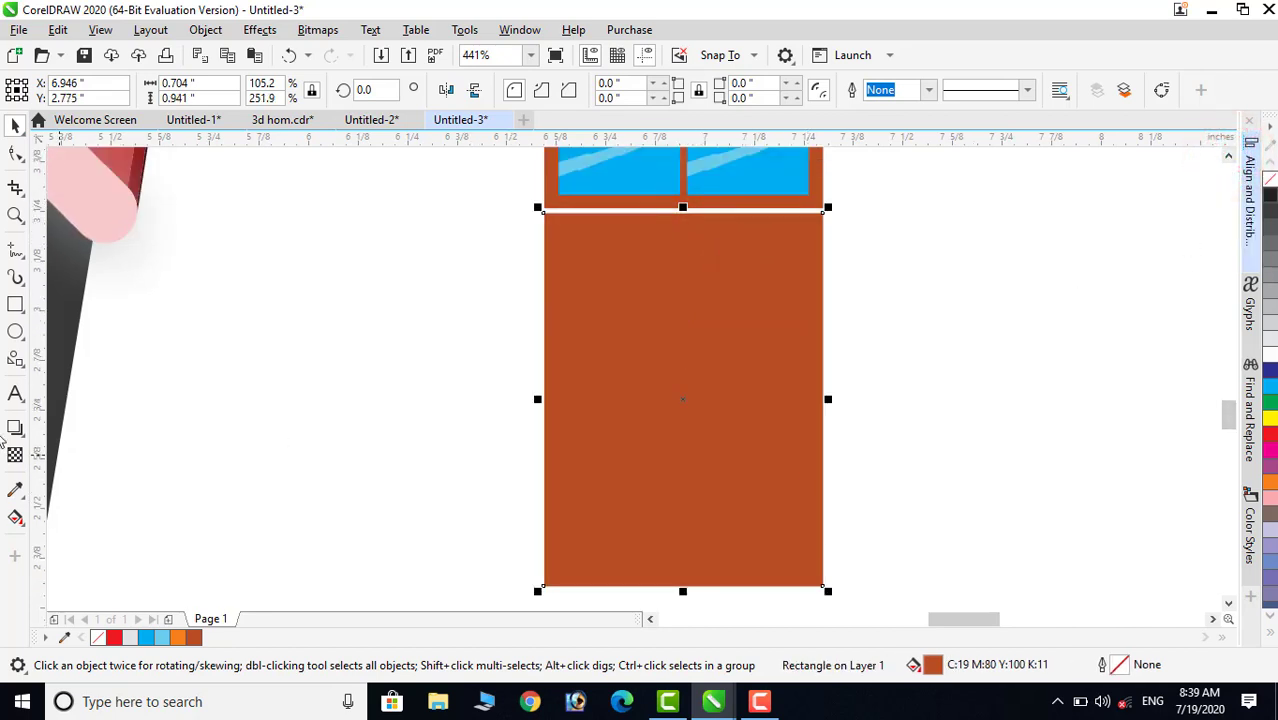
- Draw a doorknob circle about 0.045 inches wide near the door's right edge, filled black without an outline
{"action": "left_click", "coordinate": [16, 333]}
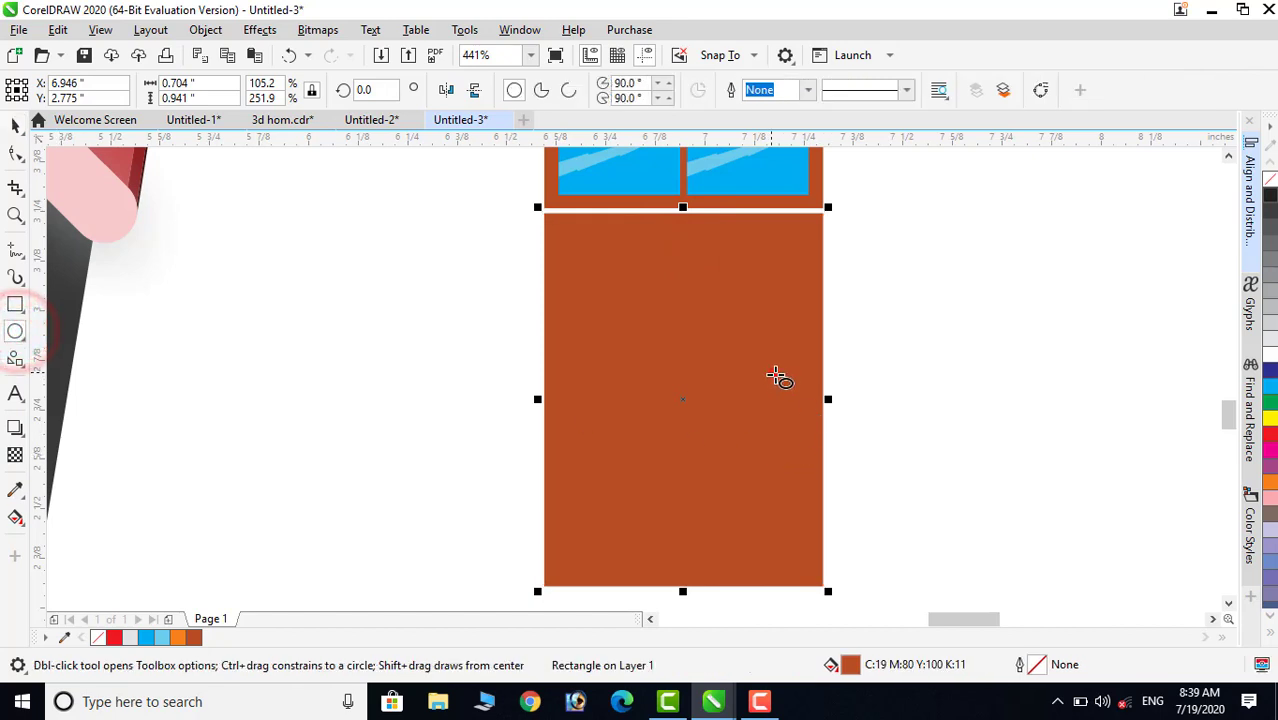
{"action": "left_click_drag", "start_coordinate": [766, 368], "coordinate": [794, 394]}
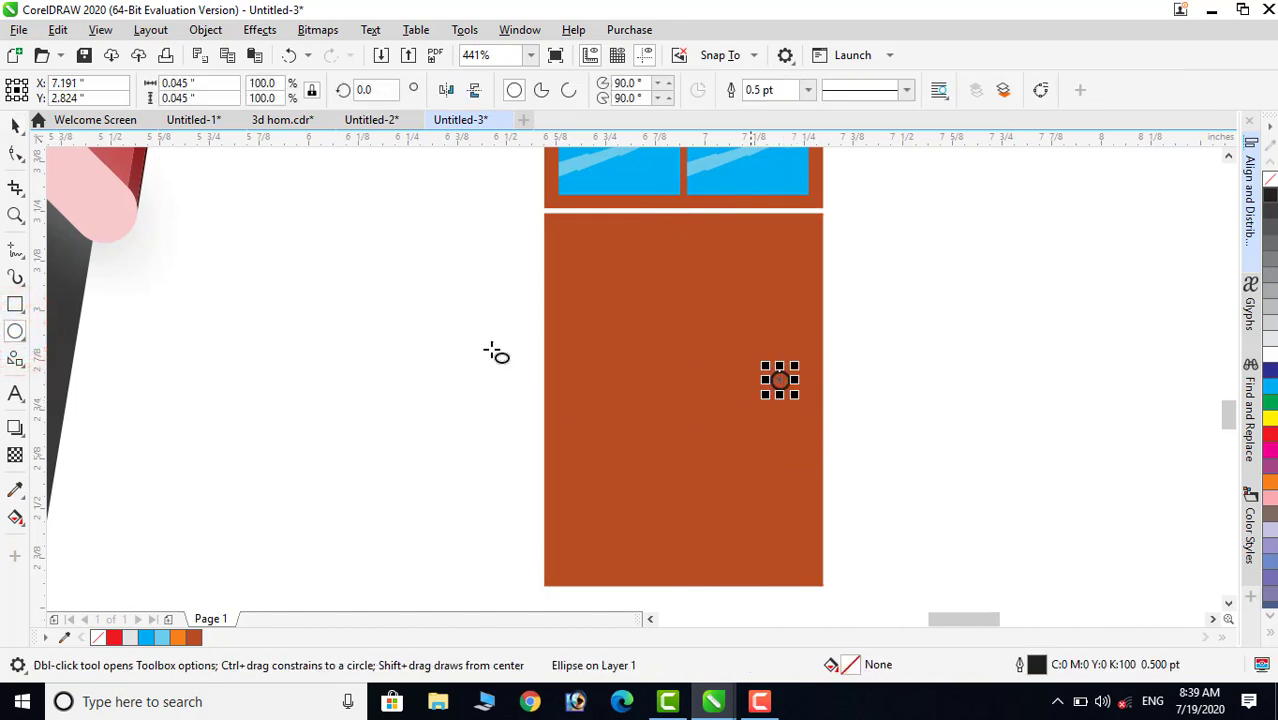
{"action": "key", "text": "space"}
{"action": "left_click", "coordinate": [1271, 198]}
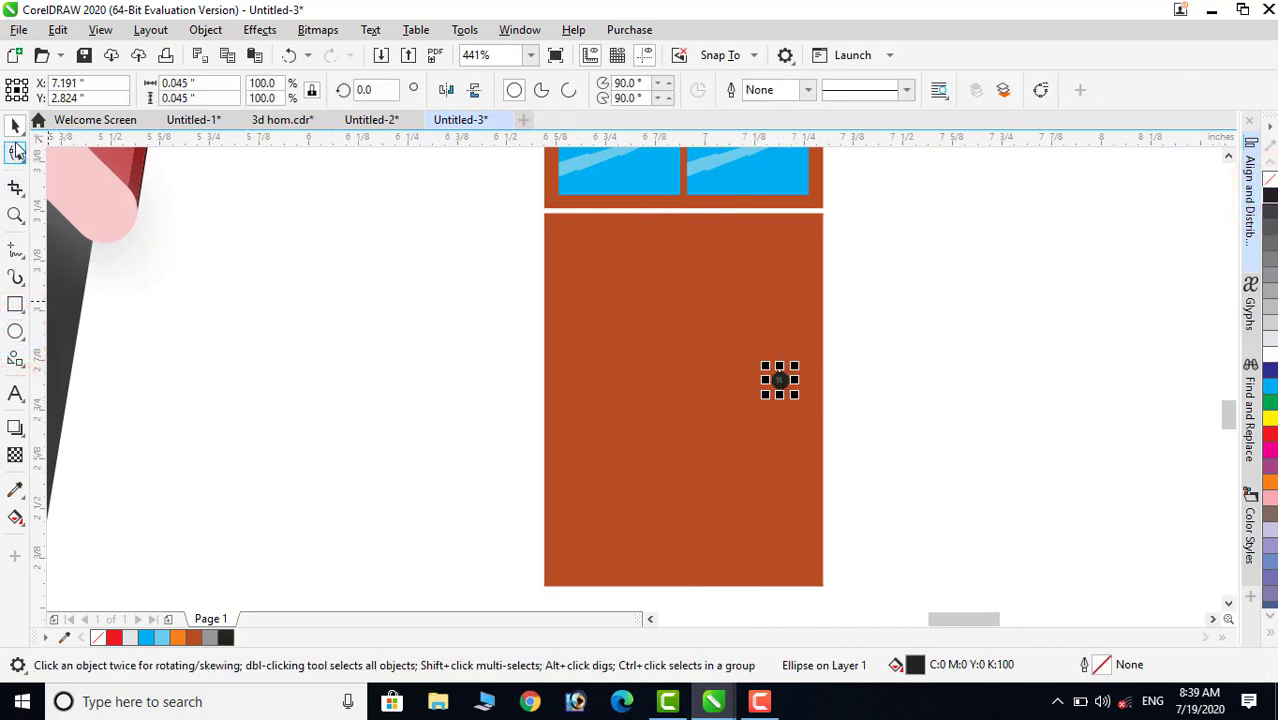
{"action": "left_click", "coordinate": [944, 281]}
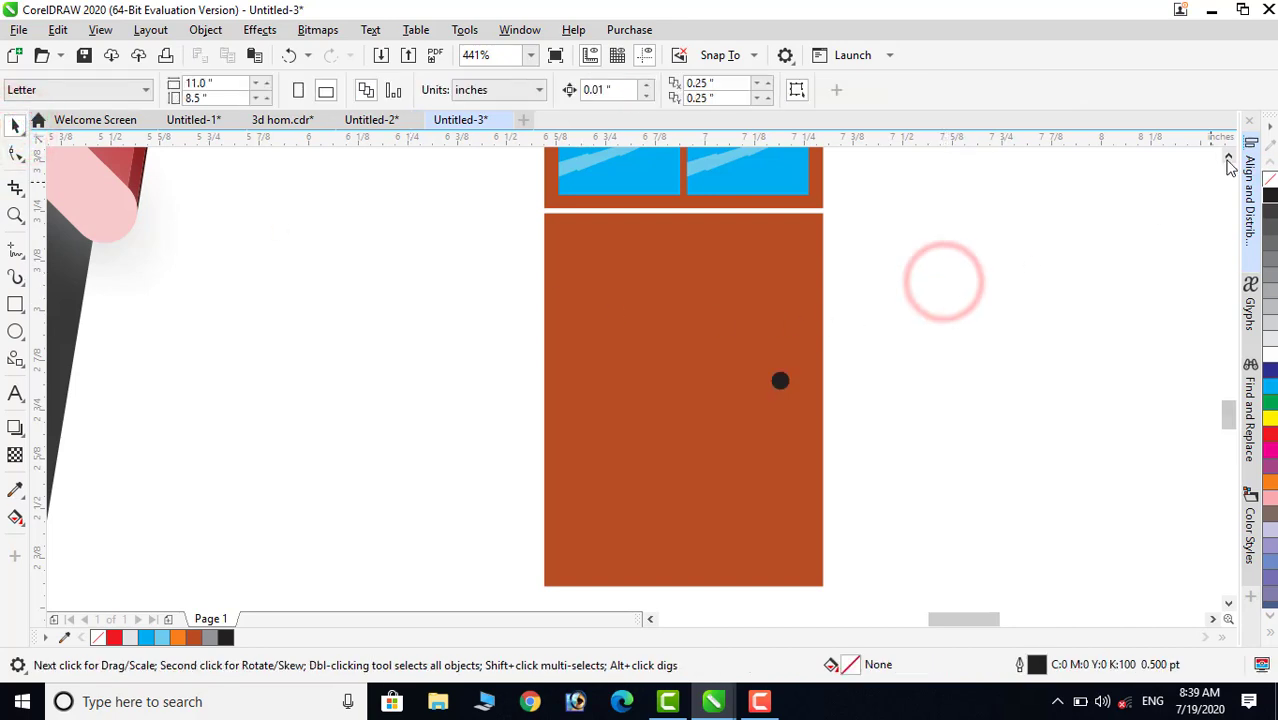
- Place a duplicate of the whole framed window to the right of the original, level with it
{"action": "left_click", "coordinate": [1228, 158]}
{"action": "left_click_drag", "start_coordinate": [434, 220], "coordinate": [949, 404]}
{"action": "left_click_drag", "start_coordinate": [748, 334], "coordinate": [1131, 342]}
{"action": "left_click_drag", "start_coordinate": [1145, 340], "coordinate": [1161, 323]}
{"action": "scroll", "coordinate": [1176, 449], "scroll_direction": "down", "scroll_amount": 3}
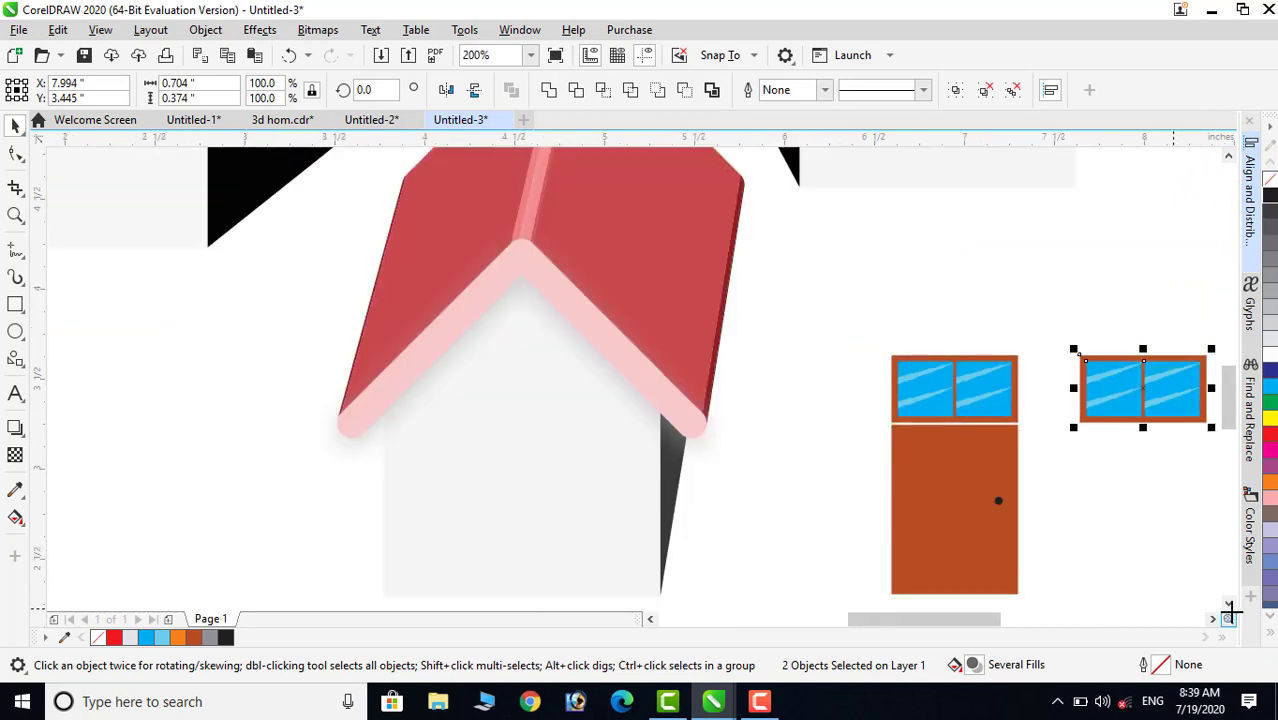
- Group the brown door with its black doorknob
{"action": "left_click", "coordinate": [1213, 619]}
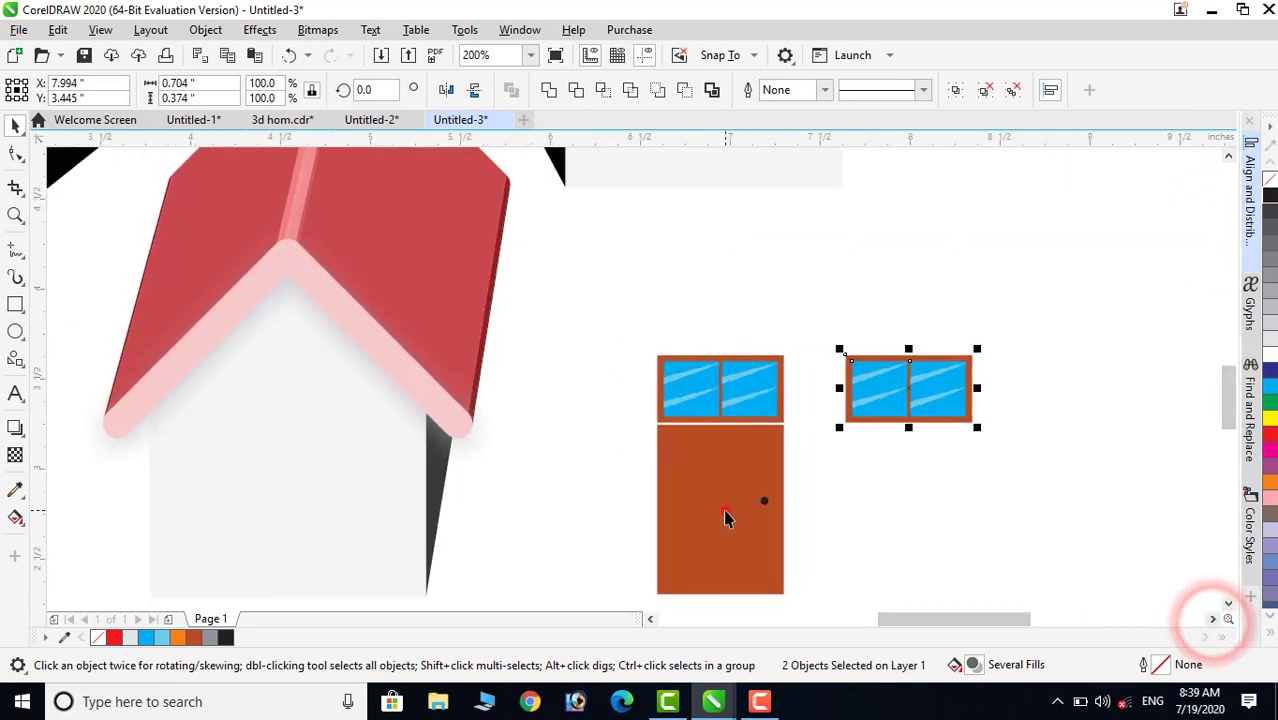
{"action": "left_click", "coordinate": [725, 510]}
{"action": "left_click", "coordinate": [806, 515]}
{"action": "left_click_drag", "start_coordinate": [628, 408], "coordinate": [828, 622]}
{"action": "key", "text": "ctrl+g"}
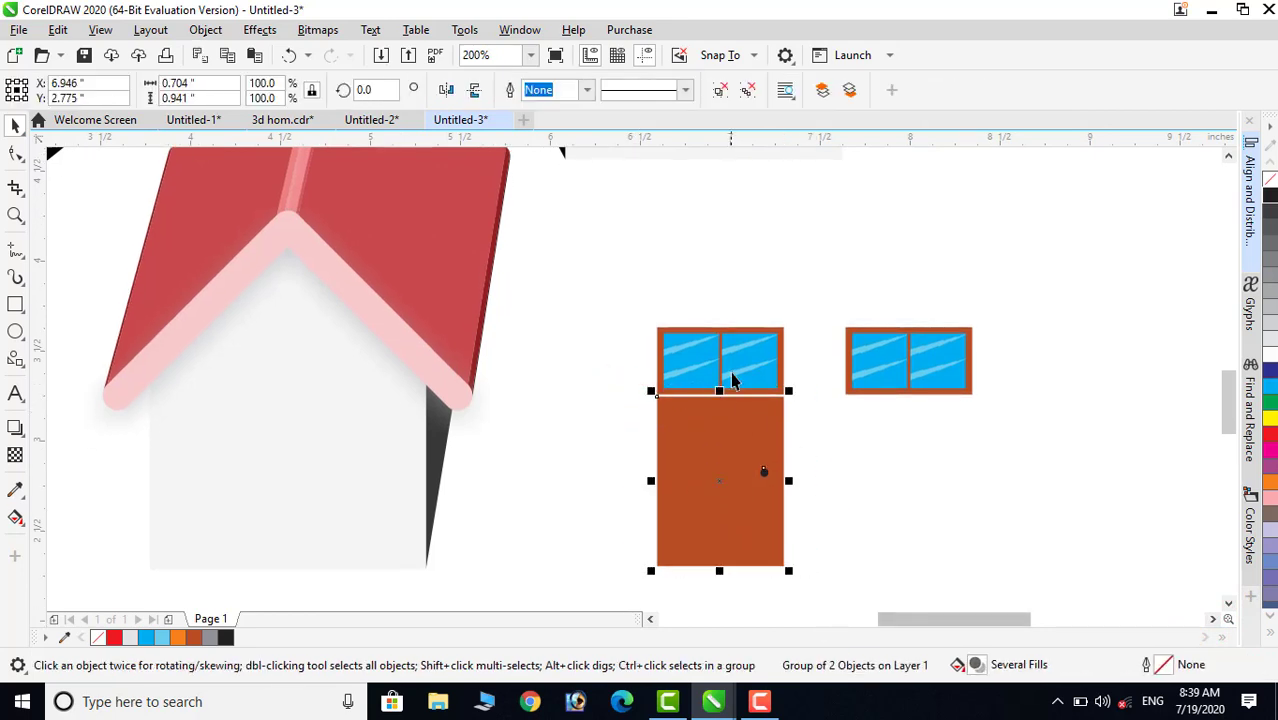
- Group the two framed windows, including their panes, into a single object
{"action": "left_click", "coordinate": [733, 363]}
{"action": "left_click", "coordinate": [887, 362], "text": "shift"}
{"action": "left_click", "coordinate": [860, 441]}
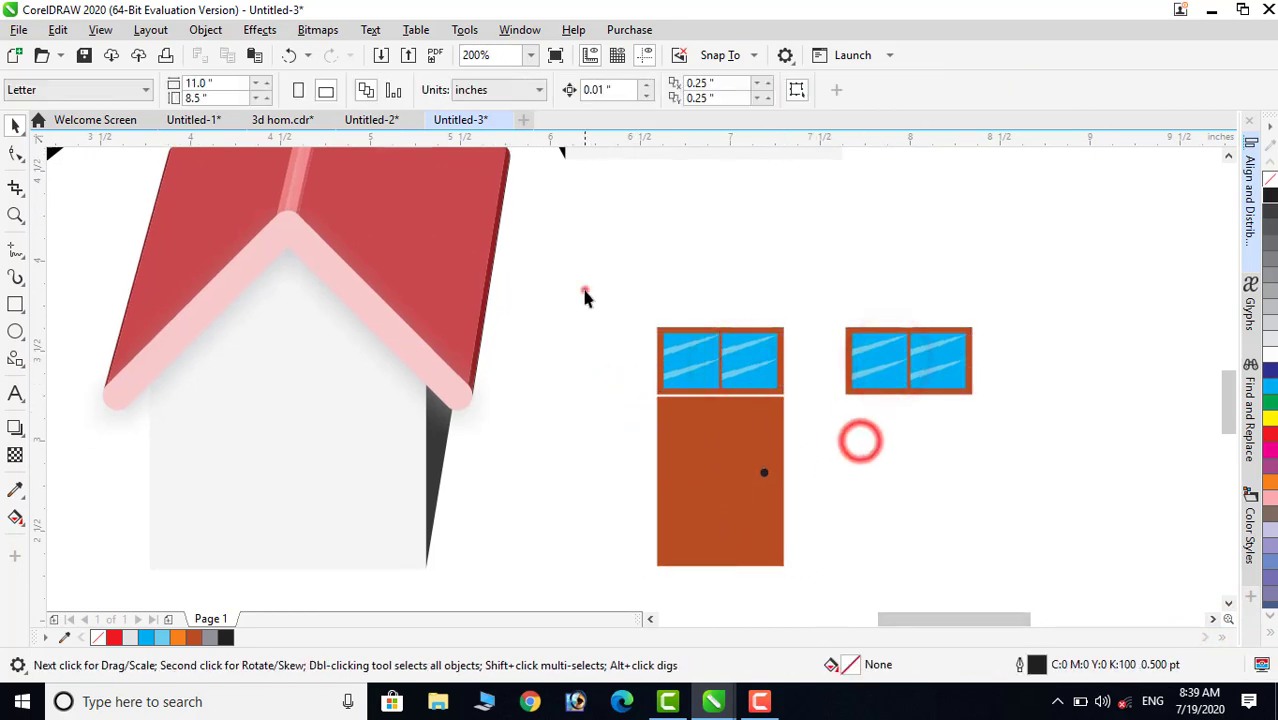
{"action": "left_click_drag", "start_coordinate": [585, 297], "coordinate": [1079, 415]}
{"action": "right_click", "coordinate": [885, 362]}
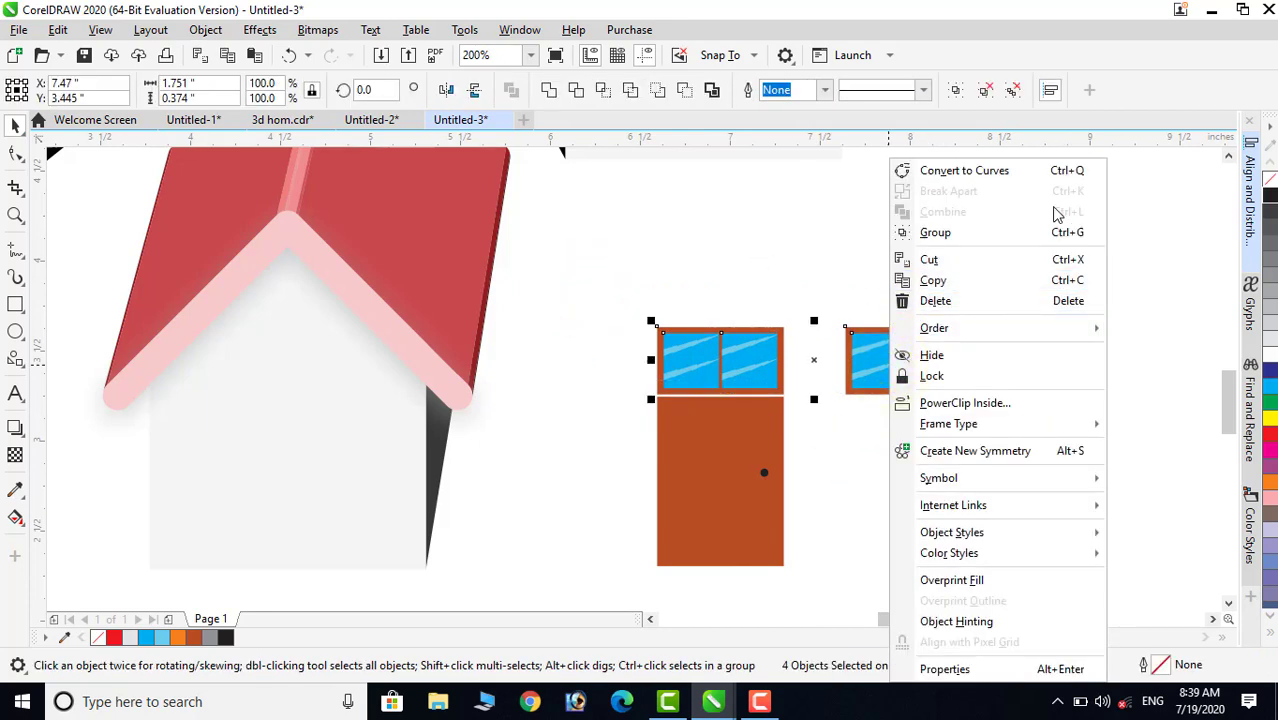
{"action": "left_click", "coordinate": [936, 233]}
{"action": "left_click", "coordinate": [964, 458]}
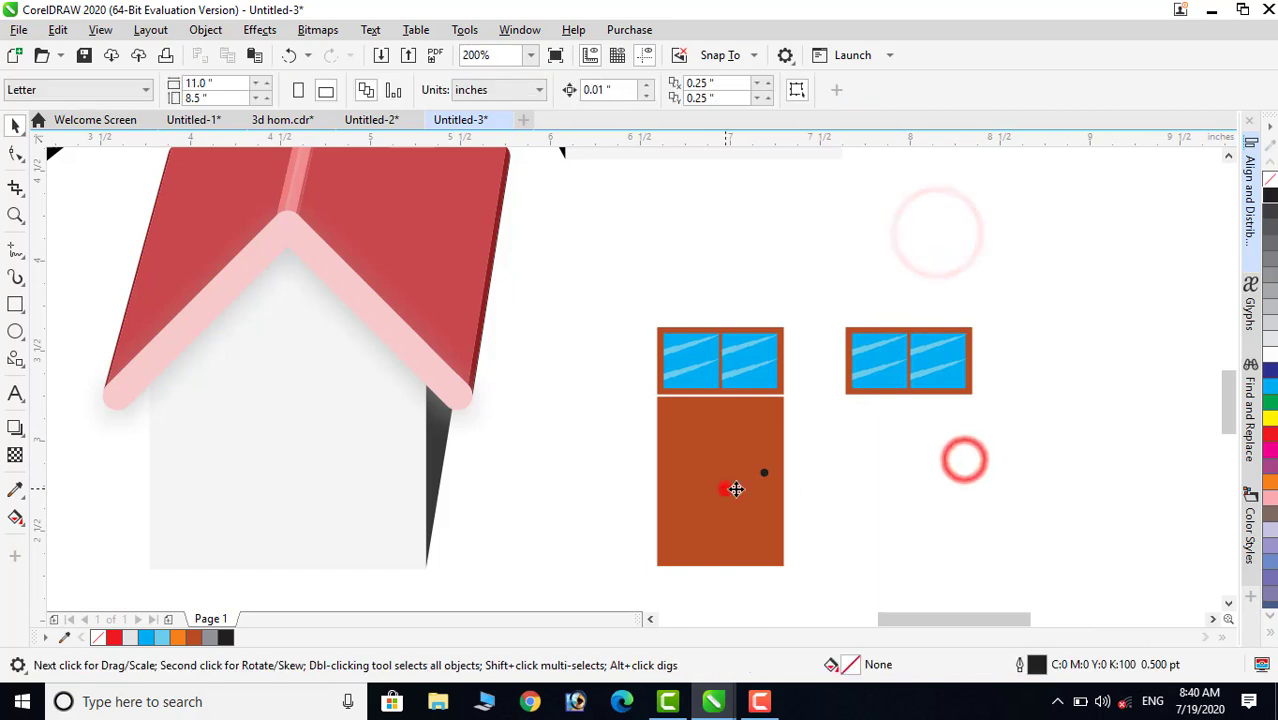
- Centre the door group horizontally beneath the pair of windows
{"action": "left_click", "coordinate": [722, 483]}
{"action": "left_click", "coordinate": [918, 393], "text": "shift"}
{"action": "key", "text": "c"}
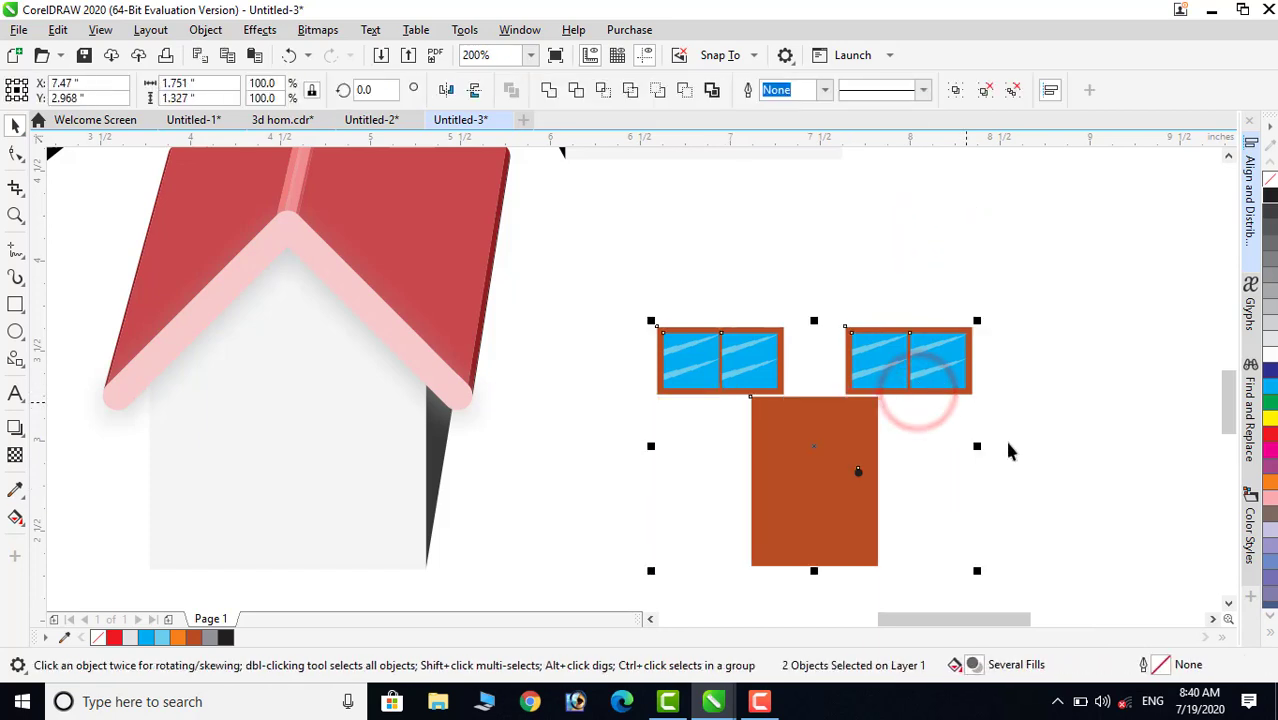
- Move the door group straight down to leave a gap beneath the two windows
{"action": "left_click", "coordinate": [1033, 462]}
{"action": "left_click", "coordinate": [841, 474]}
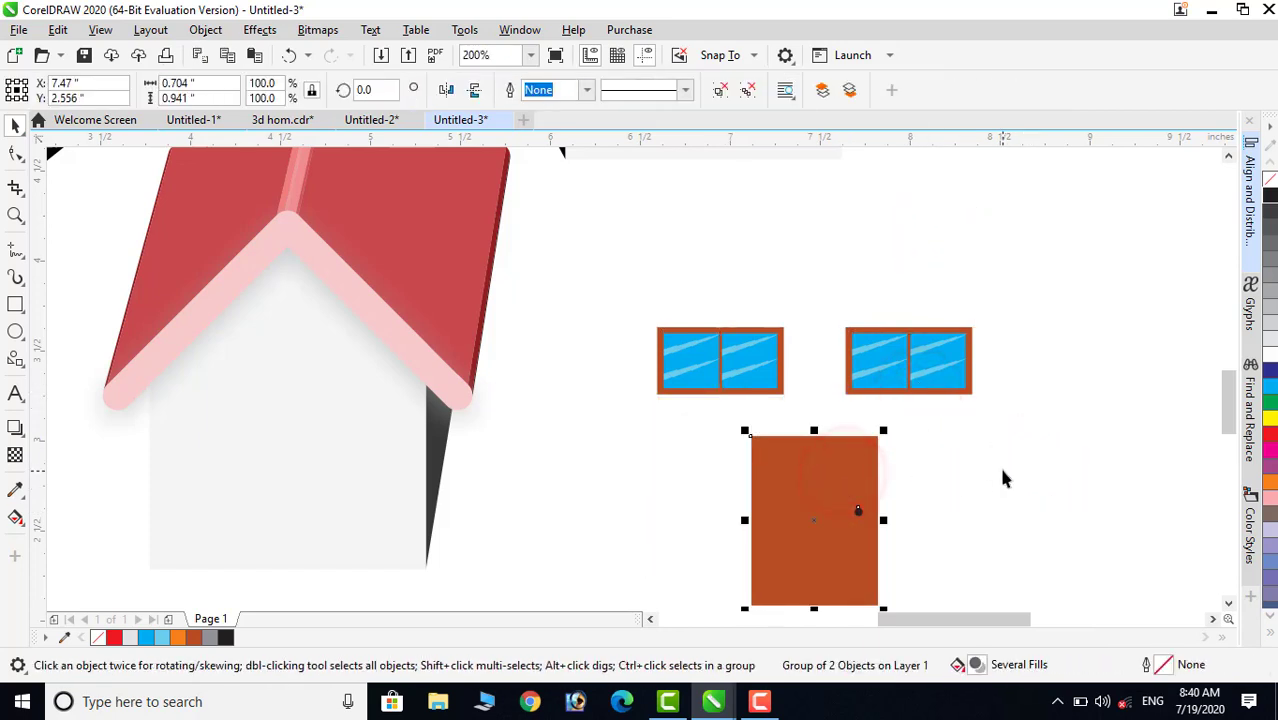
{"action": "scroll", "coordinate": [1001, 464], "scroll_direction": "down", "scroll_amount": 2}
{"action": "left_click", "coordinate": [1068, 480]}
- Place the windows and door on the front house's wall at about 1.073 by 1.12 in and group them
{"action": "left_click_drag", "start_coordinate": [813, 365], "coordinate": [1041, 590]}
{"action": "left_click_drag", "start_coordinate": [959, 425], "coordinate": [693, 433]}
{"action": "mouse_move", "coordinate": [650, 490]}
{"action": "left_mouse_down"}
{"action": "mouse_move", "coordinate": [650, 459]}
{"action": "mouse_move", "coordinate": [640, 511]}
{"action": "left_mouse_up"}
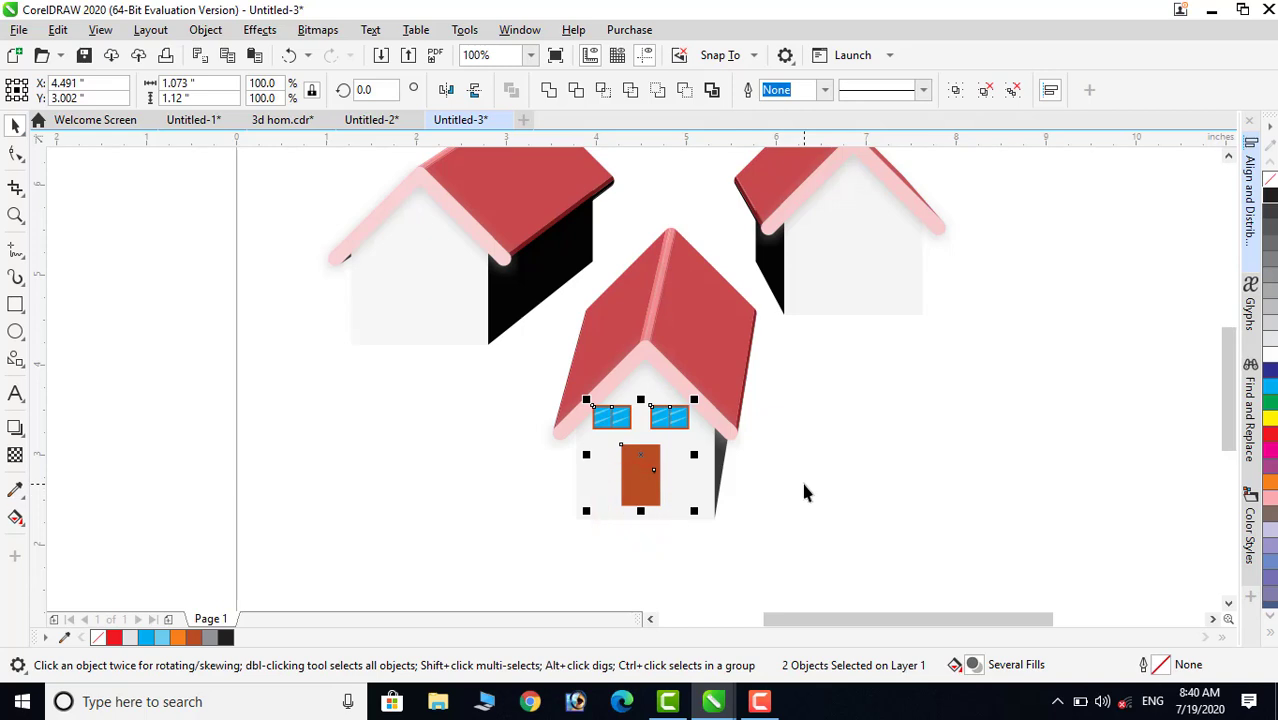
{"action": "key", "text": "ctrl+g"}
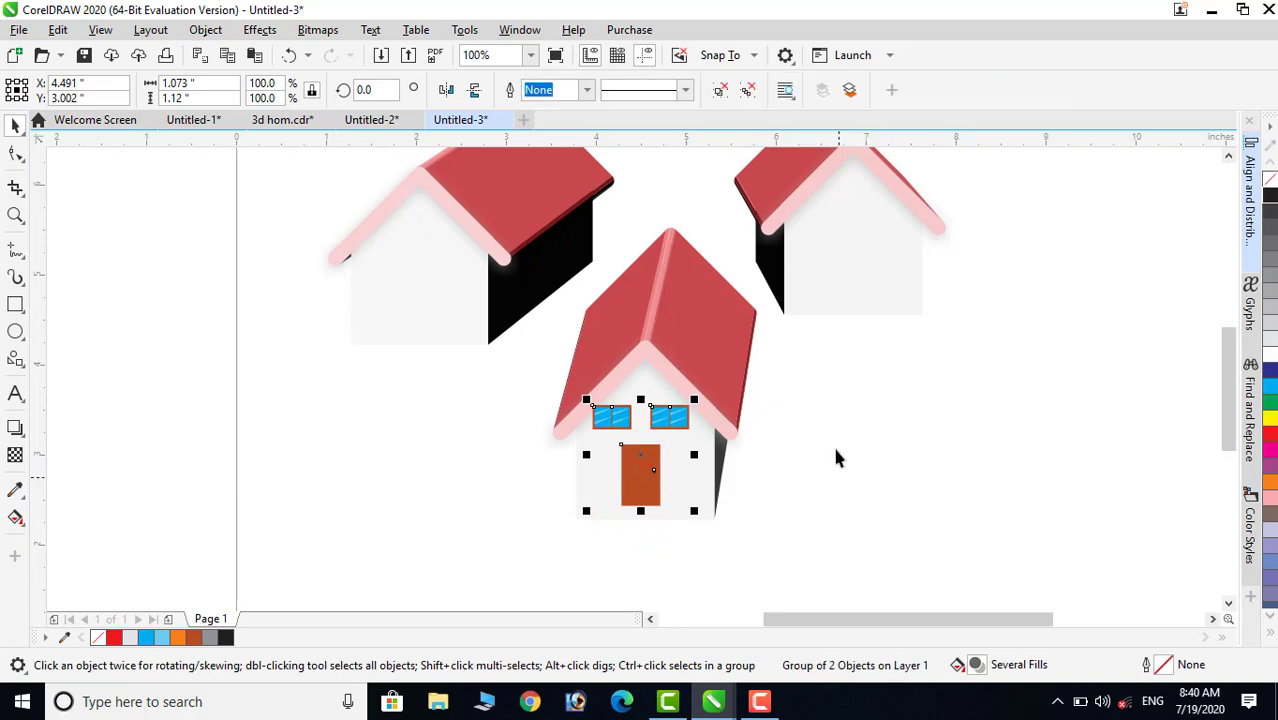
{"action": "left_click", "coordinate": [840, 440]}
- Ungroup the windows from the door and narrow the window pair symmetrically to about 0.864 in wide
{"action": "left_click_drag", "start_coordinate": [877, 382], "coordinate": [537, 455]}
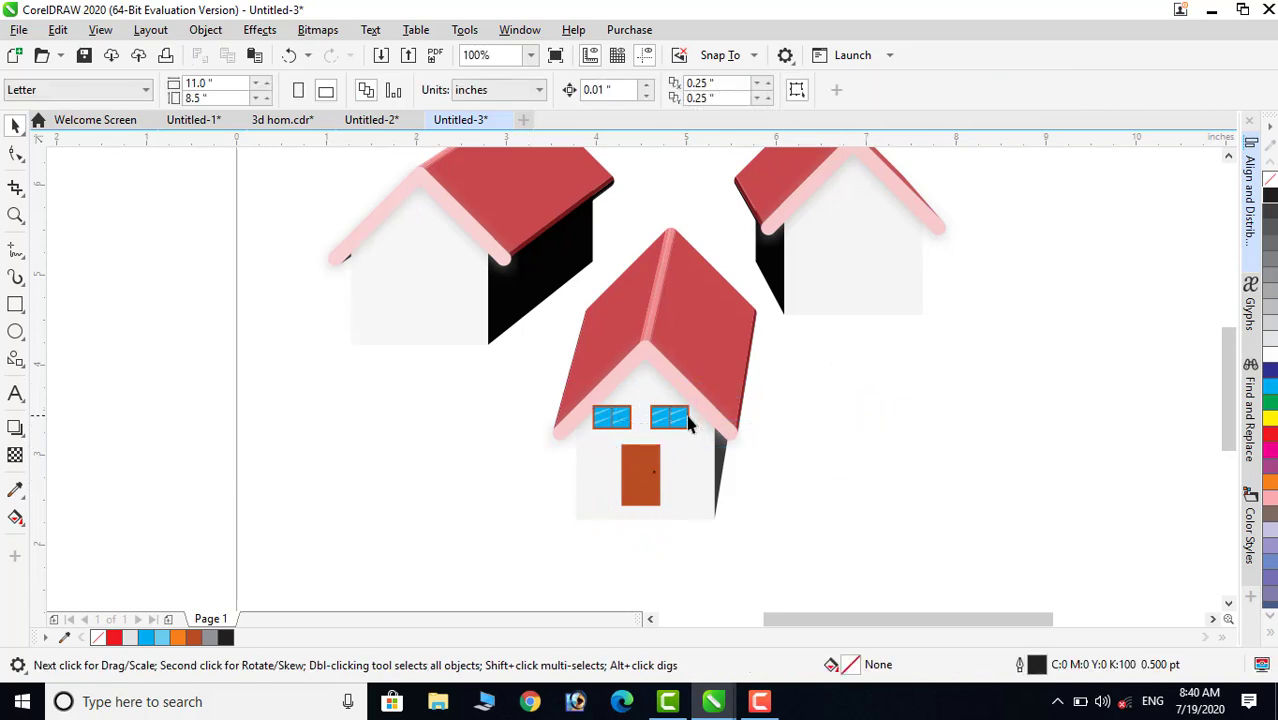
{"action": "left_click", "coordinate": [688, 416]}
{"action": "right_click", "coordinate": [687, 416]}
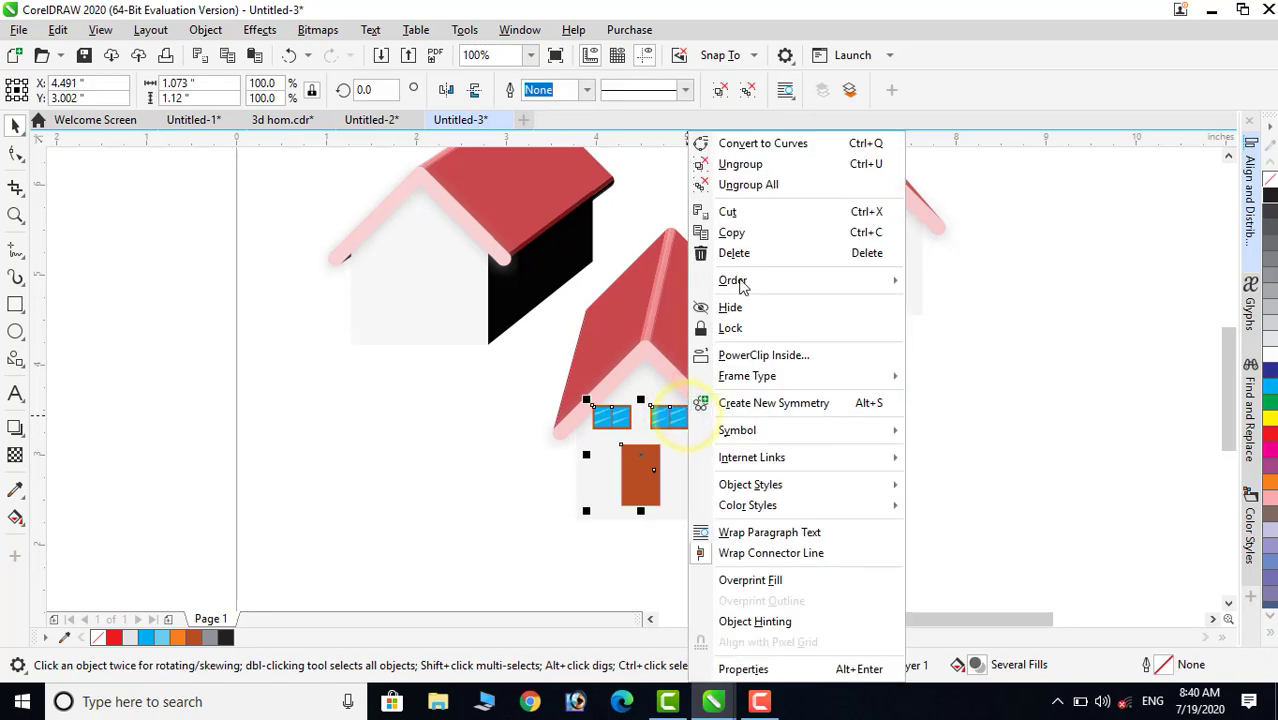
{"action": "left_click", "coordinate": [762, 163]}
{"action": "left_click", "coordinate": [887, 431]}
{"action": "left_click_drag", "start_coordinate": [476, 364], "coordinate": [770, 446]}
{"action": "left_click_drag", "start_coordinate": [703, 416], "coordinate": [688, 416]}
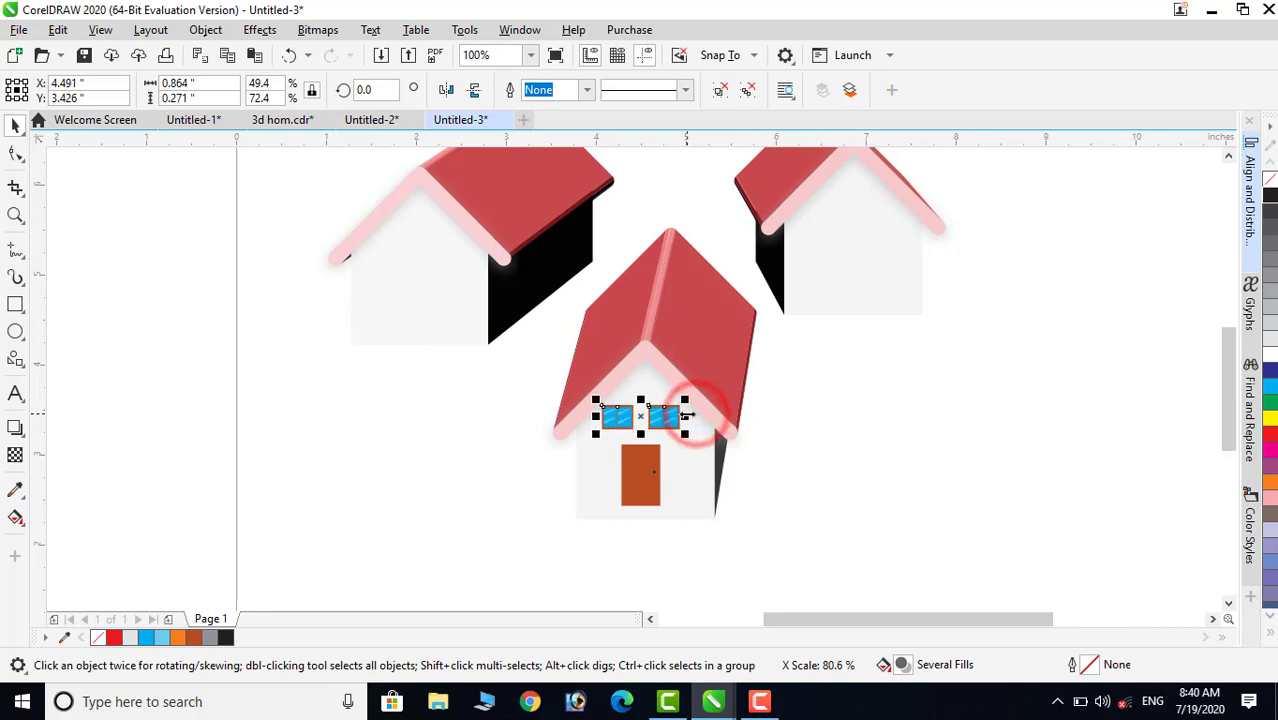
- Regroup the windows with the door and place copies of the group on the front walls of the two rear houses
{"action": "left_click", "coordinate": [876, 429]}
{"action": "left_click_drag", "start_coordinate": [497, 545], "coordinate": [740, 401]}
{"action": "key", "text": "ctrl+g"}
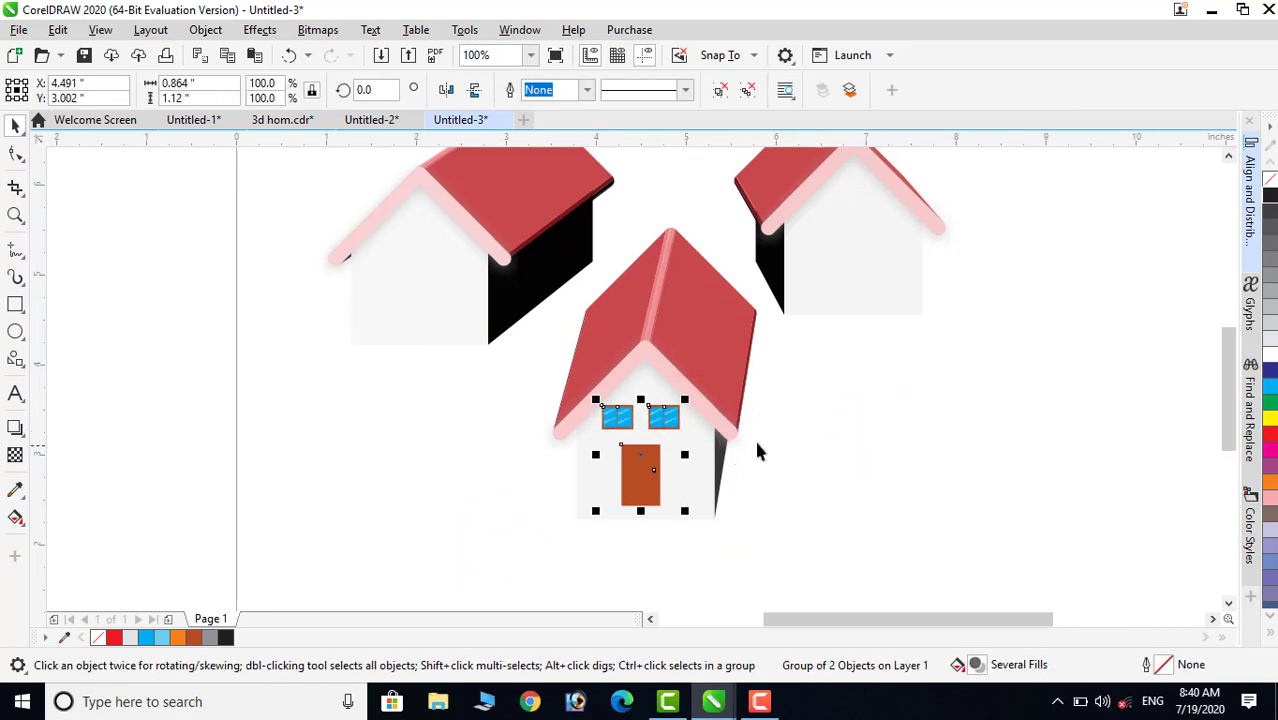
{"action": "left_click_drag", "start_coordinate": [474, 336], "coordinate": [870, 227]}
{"action": "left_click", "coordinate": [1018, 272]}
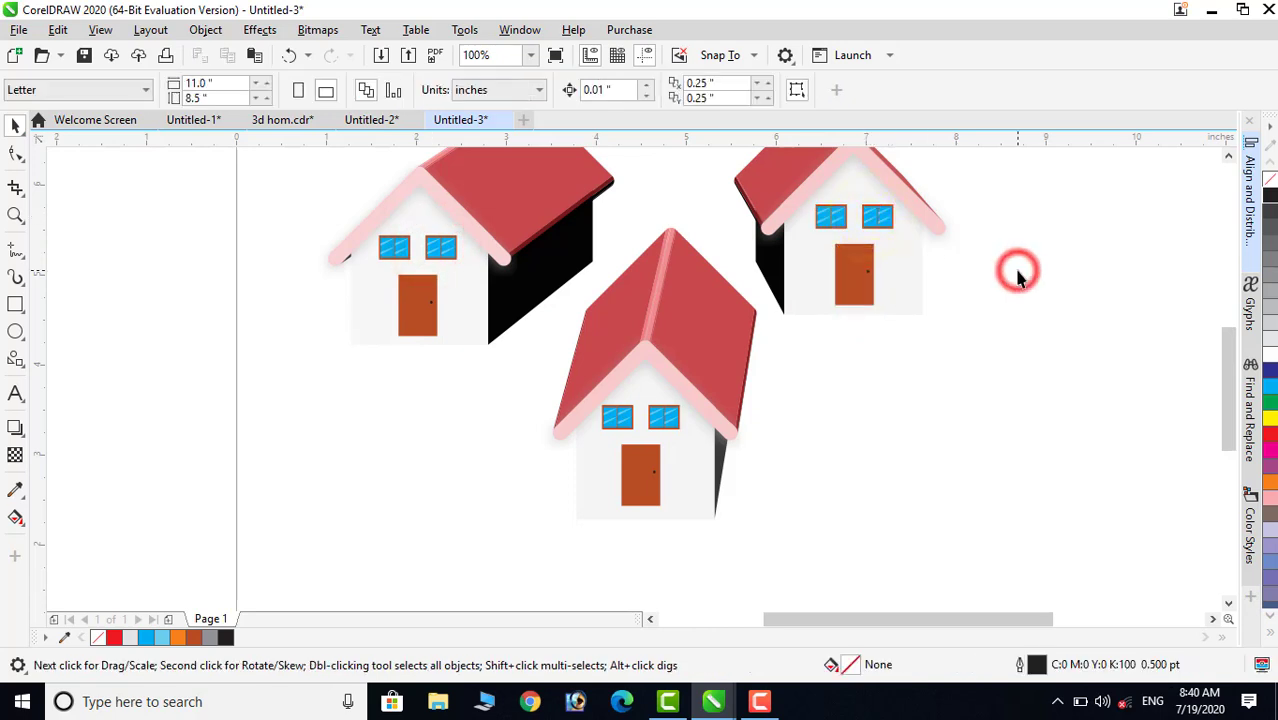
- Draw a long, flat rectangle about 9.667 by 0.75 in just below the houses
{"action": "scroll", "coordinate": [1017, 272], "scroll_direction": "down", "scroll_amount": 1}
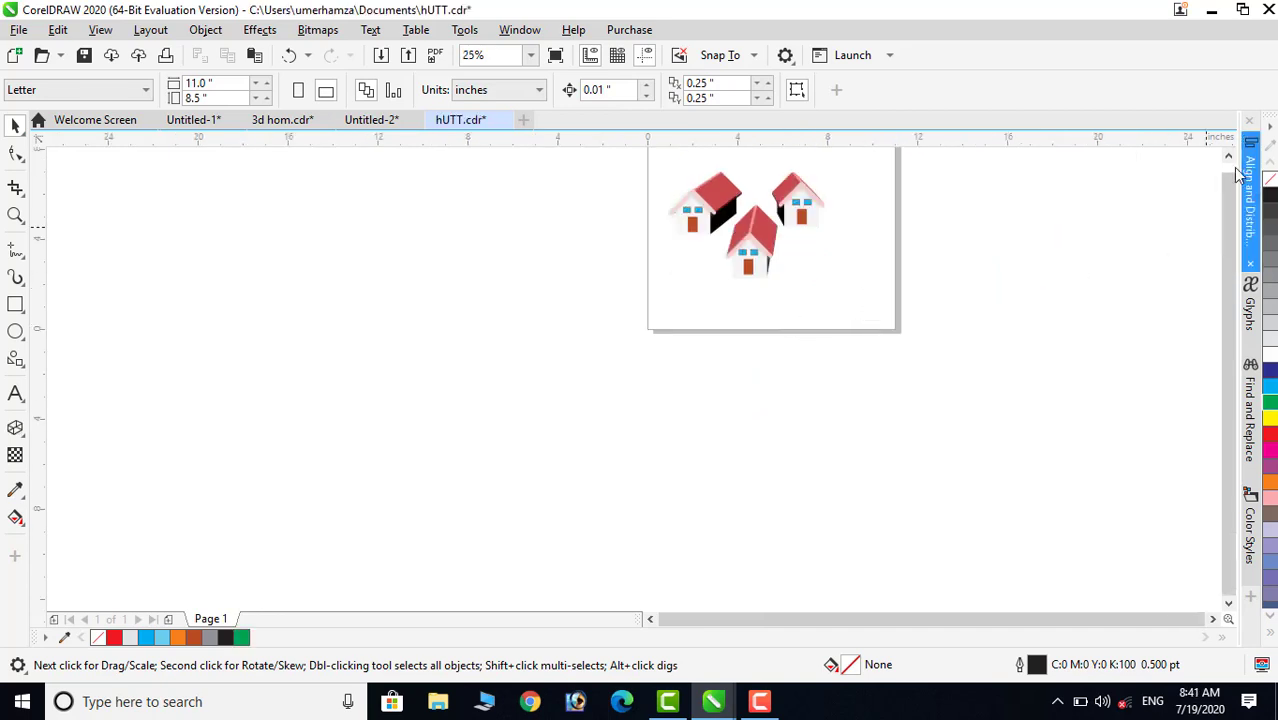
{"action": "left_click", "coordinate": [1228, 163]}
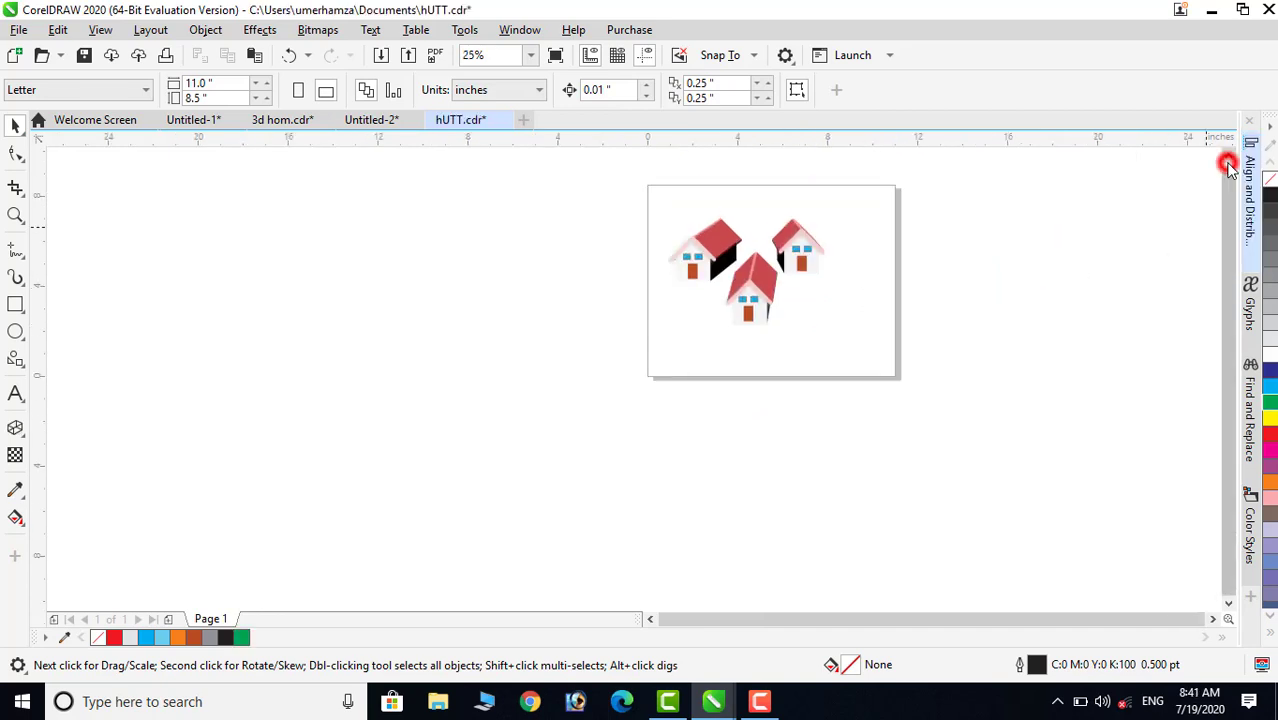
{"action": "left_click", "coordinate": [15, 303]}
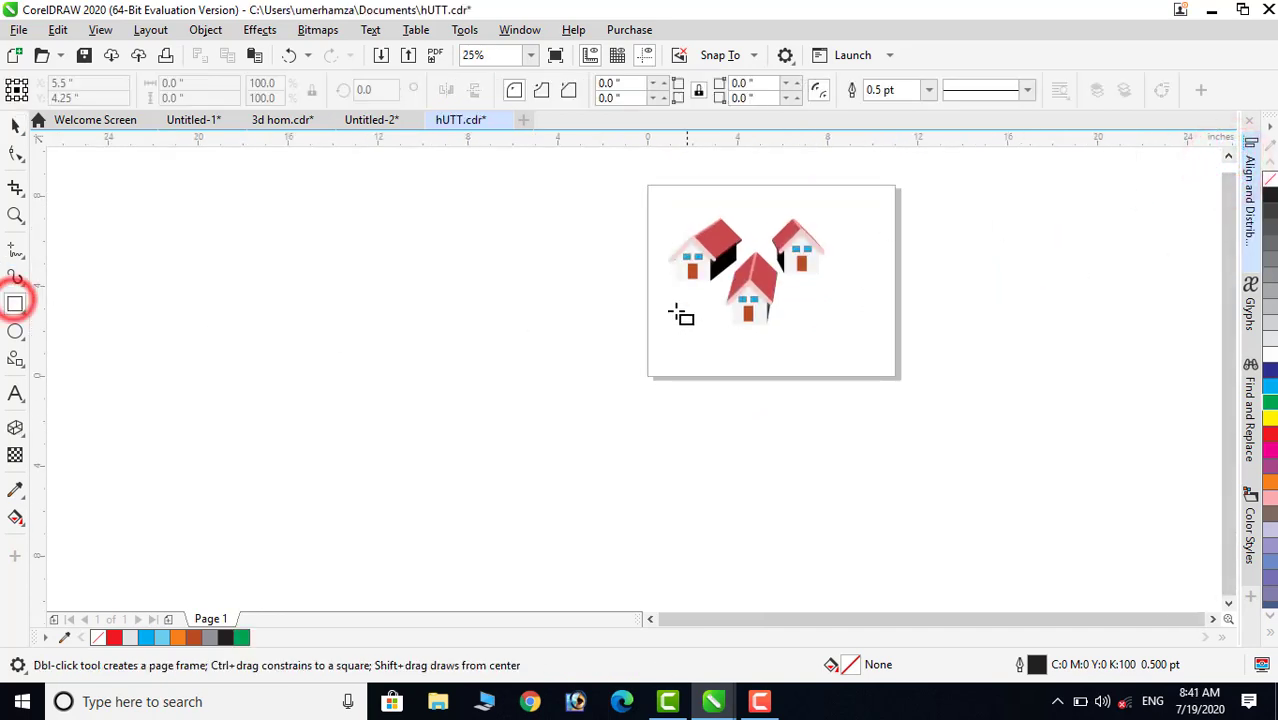
{"action": "left_click_drag", "start_coordinate": [662, 310], "coordinate": [884, 341]}
{"action": "key", "text": "Delete"}
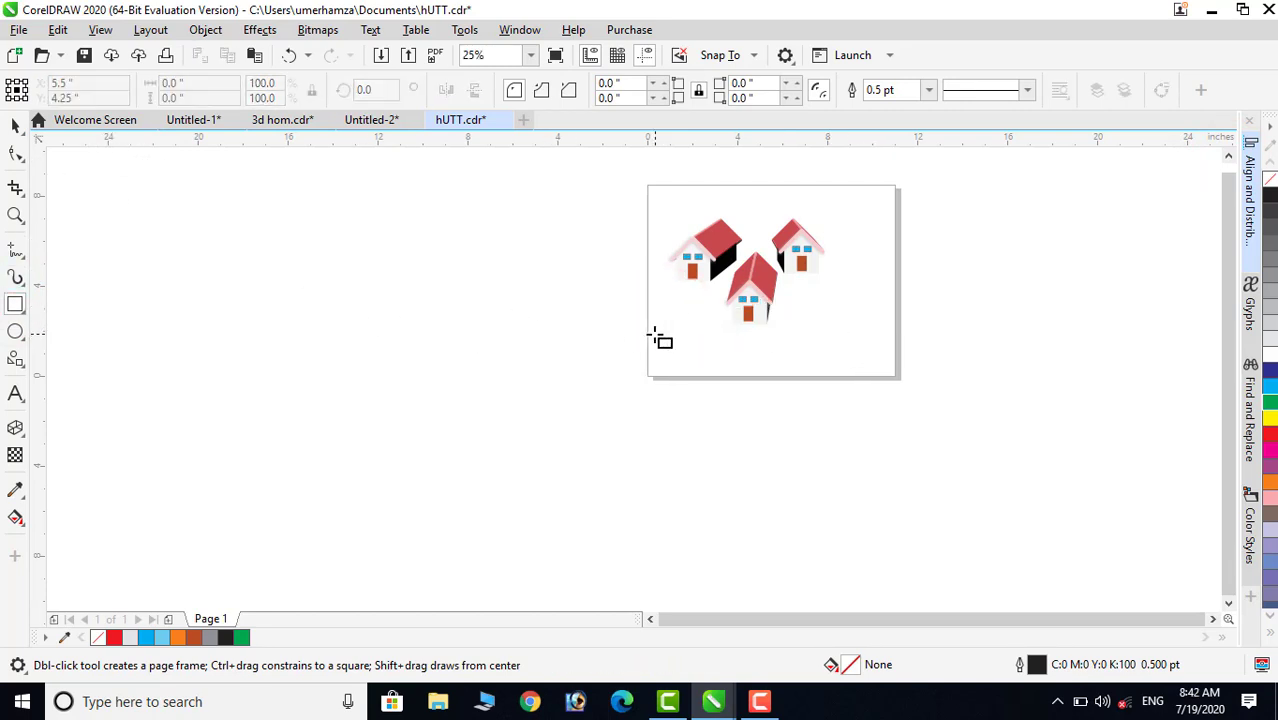
{"action": "left_click_drag", "start_coordinate": [655, 335], "coordinate": [874, 355]}
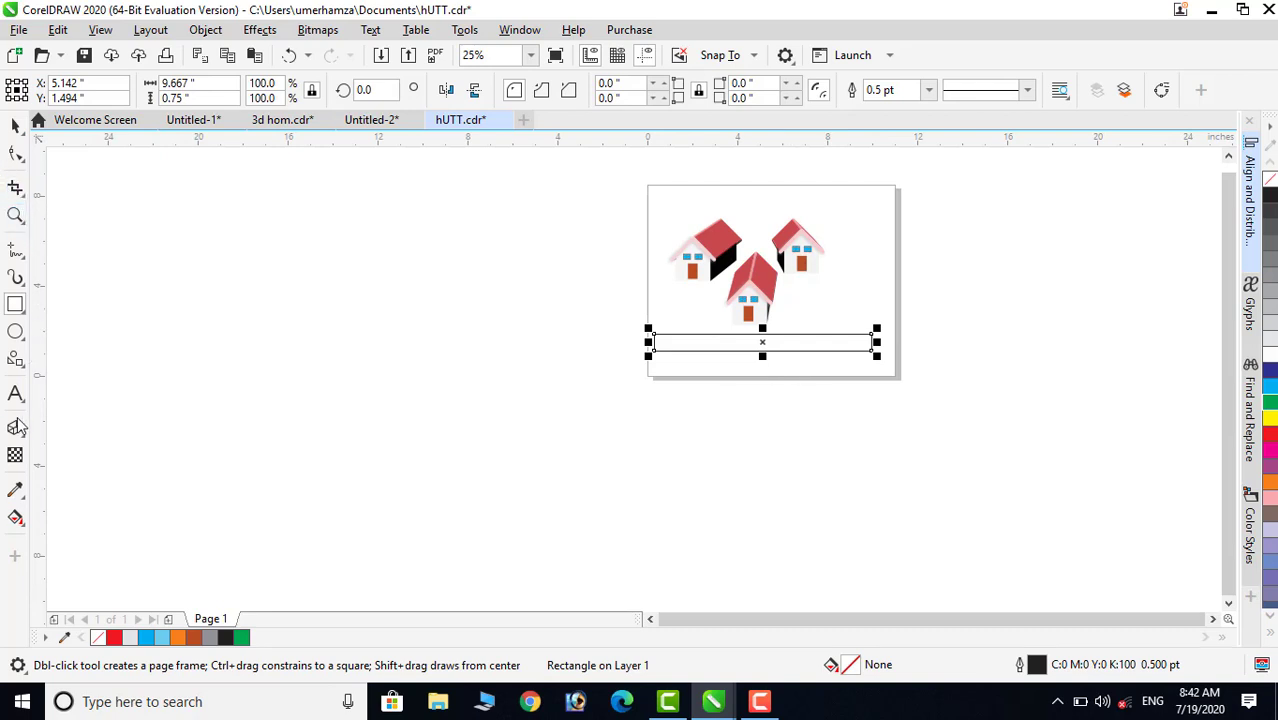
- Extrude the rectangle with the Extrude Top Right preset at a depth of 27 and fill it green
{"action": "left_click", "coordinate": [16, 428]}
{"action": "left_click", "coordinate": [40, 90]}
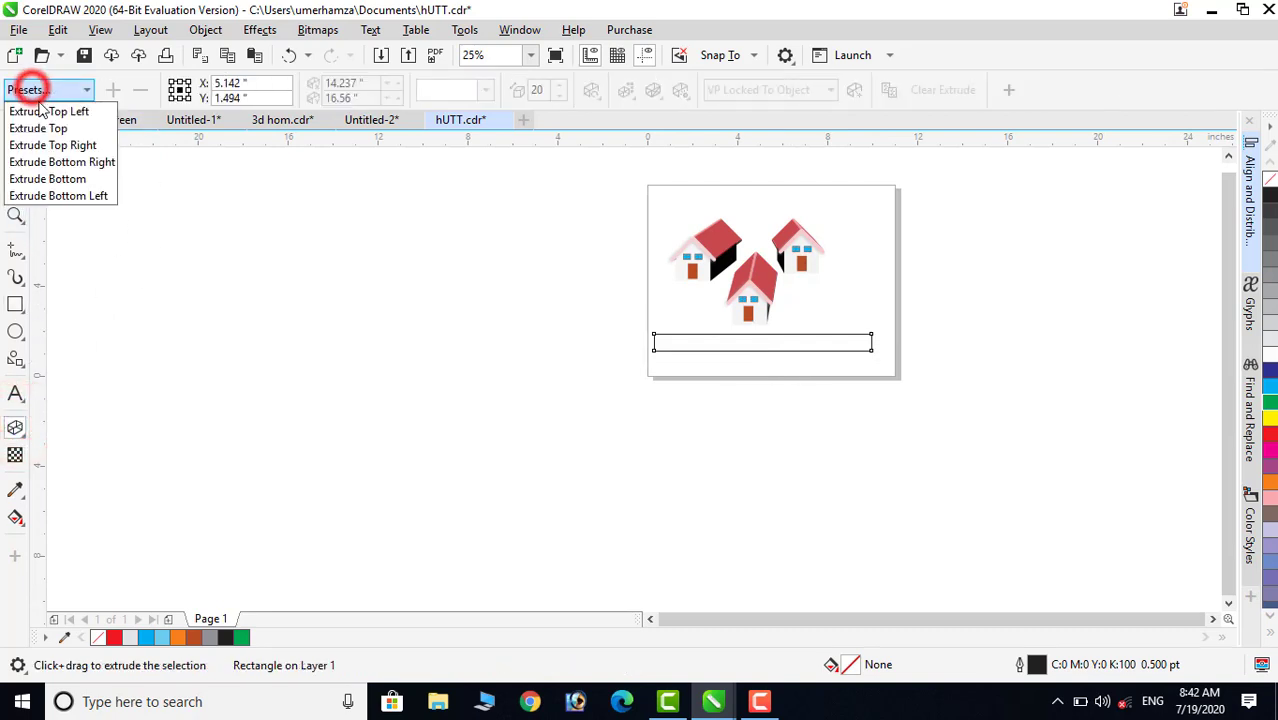
{"action": "left_click", "coordinate": [44, 148]}
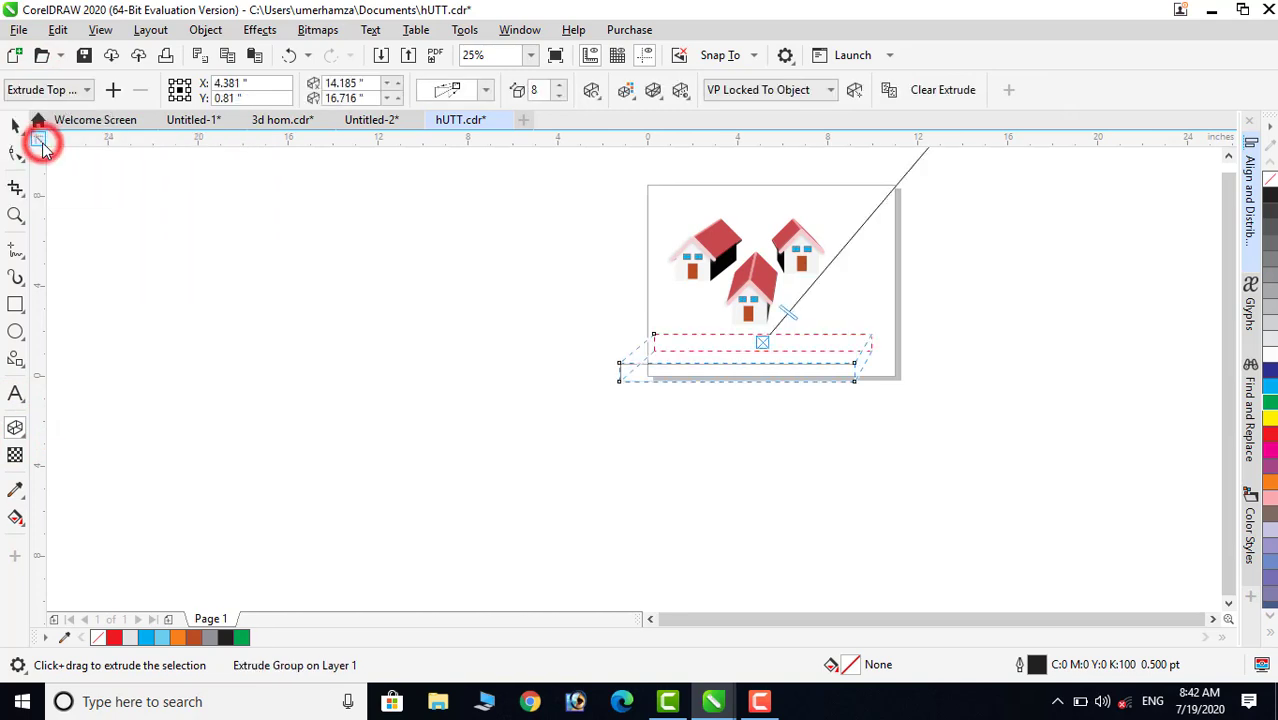
{"action": "left_click_drag", "start_coordinate": [790, 314], "coordinate": [850, 251]}
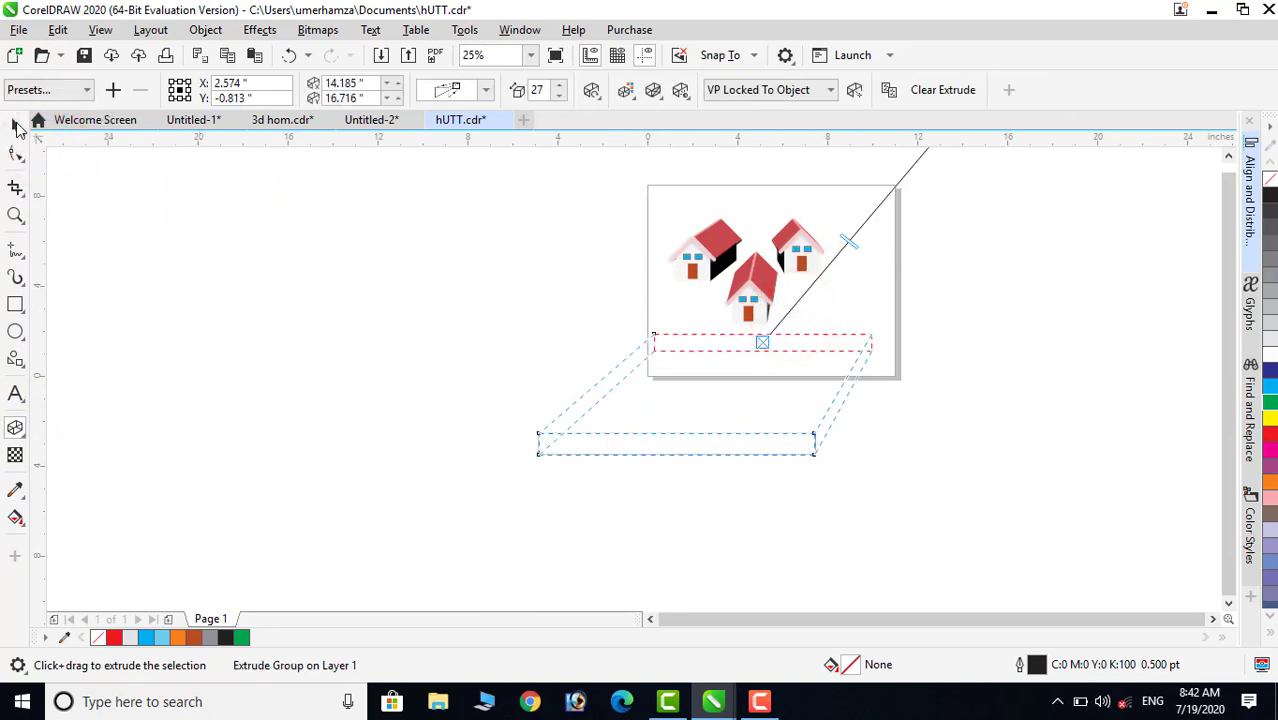
{"action": "left_click", "coordinate": [16, 126]}
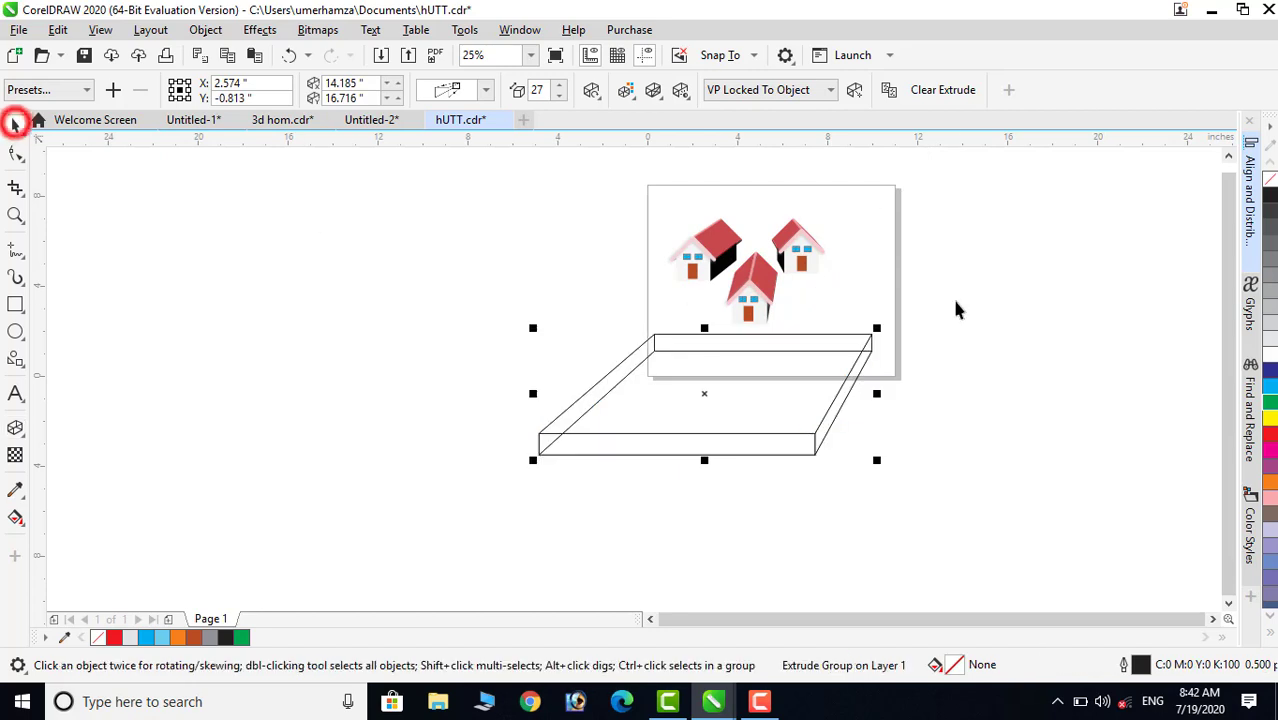
{"action": "left_click", "coordinate": [1271, 405]}
- Move the green slab up to the houses and send it behind them as their ground
{"action": "left_click_drag", "start_coordinate": [784, 405], "coordinate": [829, 276]}
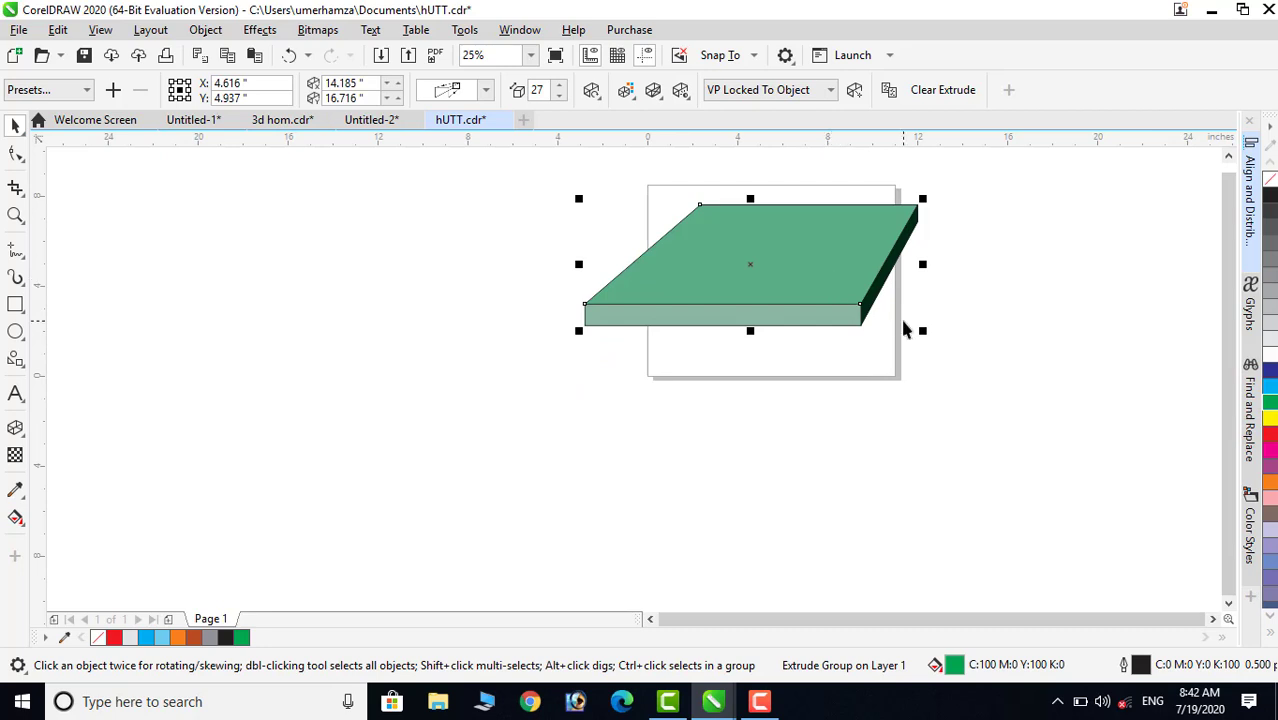
{"action": "key", "text": "shift+Page_Down"}
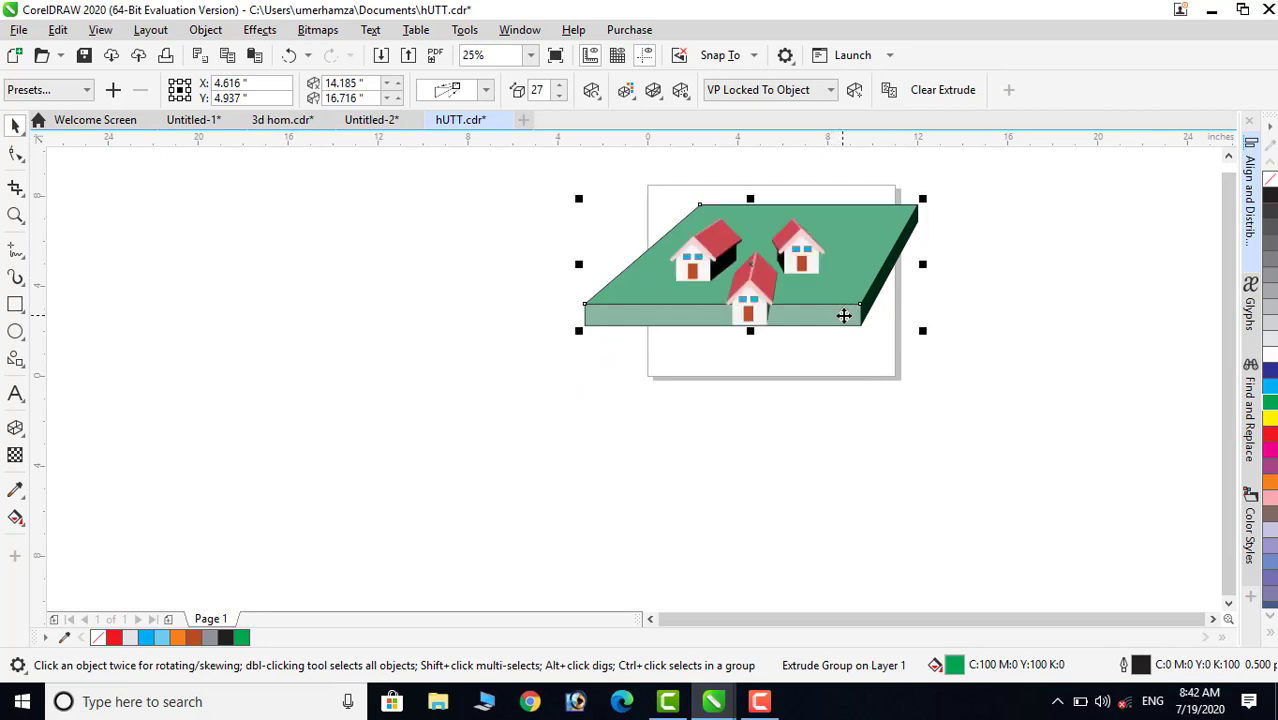
{"action": "left_click_drag", "start_coordinate": [837, 321], "coordinate": [836, 322]}
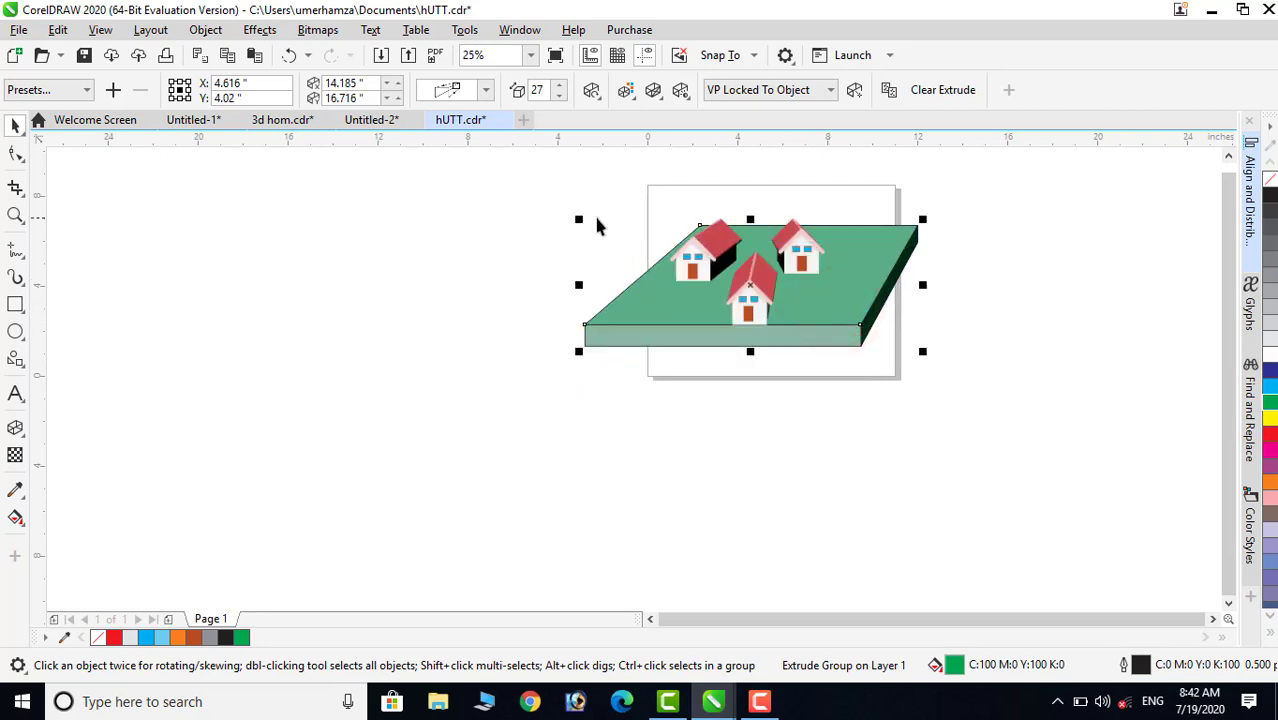
- Enlarge the green slab proportionally and position it so all three houses stand on its top face
{"action": "left_click_drag", "start_coordinate": [579, 219], "coordinate": [551, 178]}
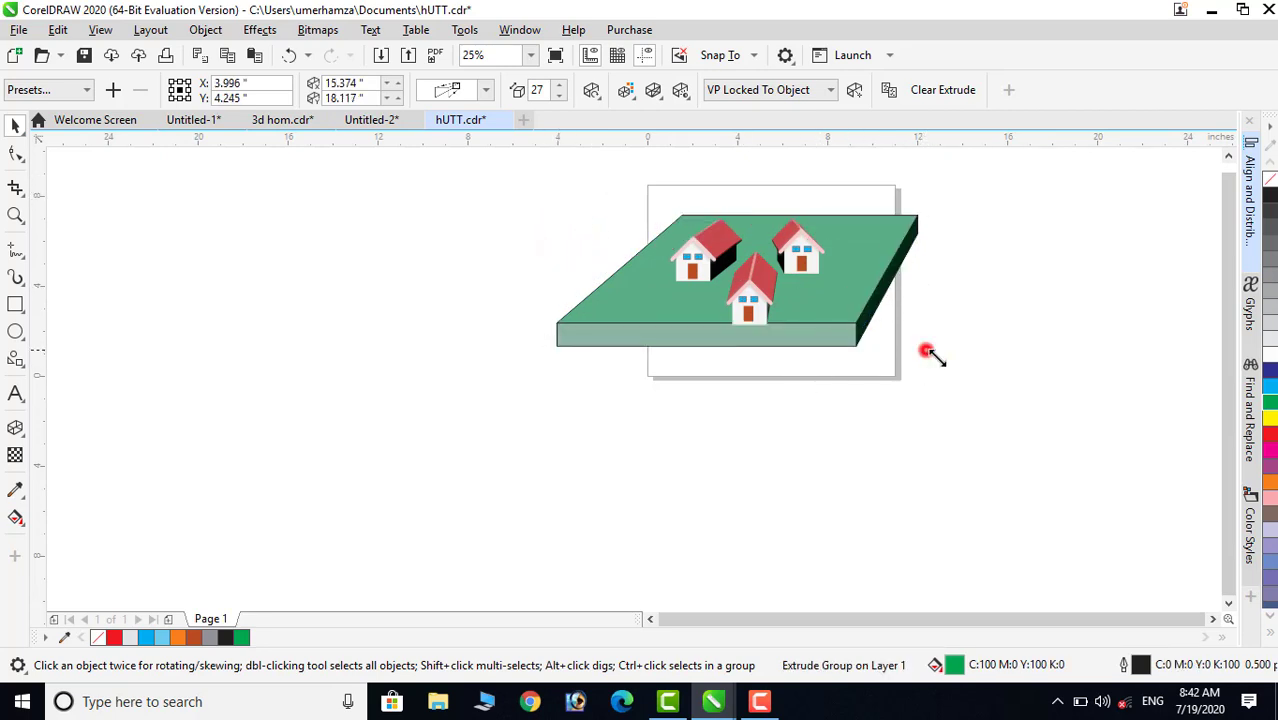
{"action": "left_click_drag", "start_coordinate": [928, 352], "coordinate": [966, 367]}
{"action": "left_click_drag", "start_coordinate": [846, 281], "coordinate": [856, 310]}
{"action": "left_click", "coordinate": [1017, 315]}
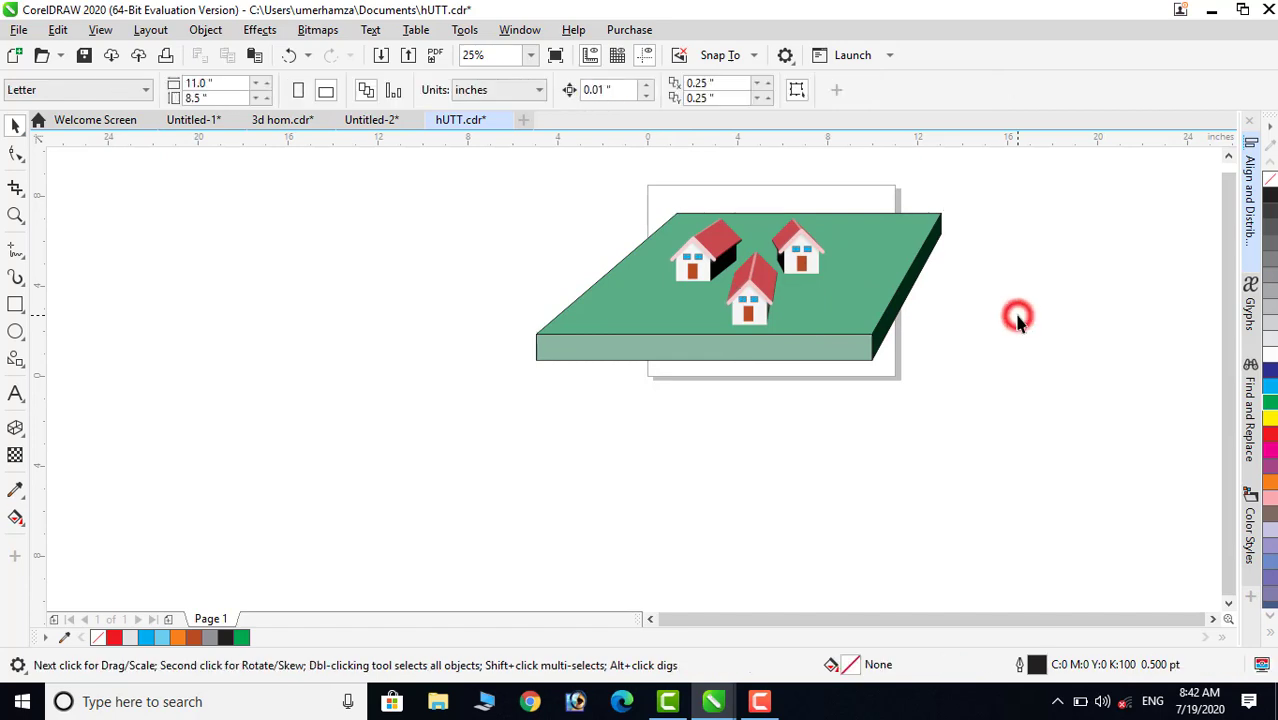
- Break the slab's extrusion apart and ungroup it into separate faces
{"action": "left_click", "coordinate": [856, 318]}
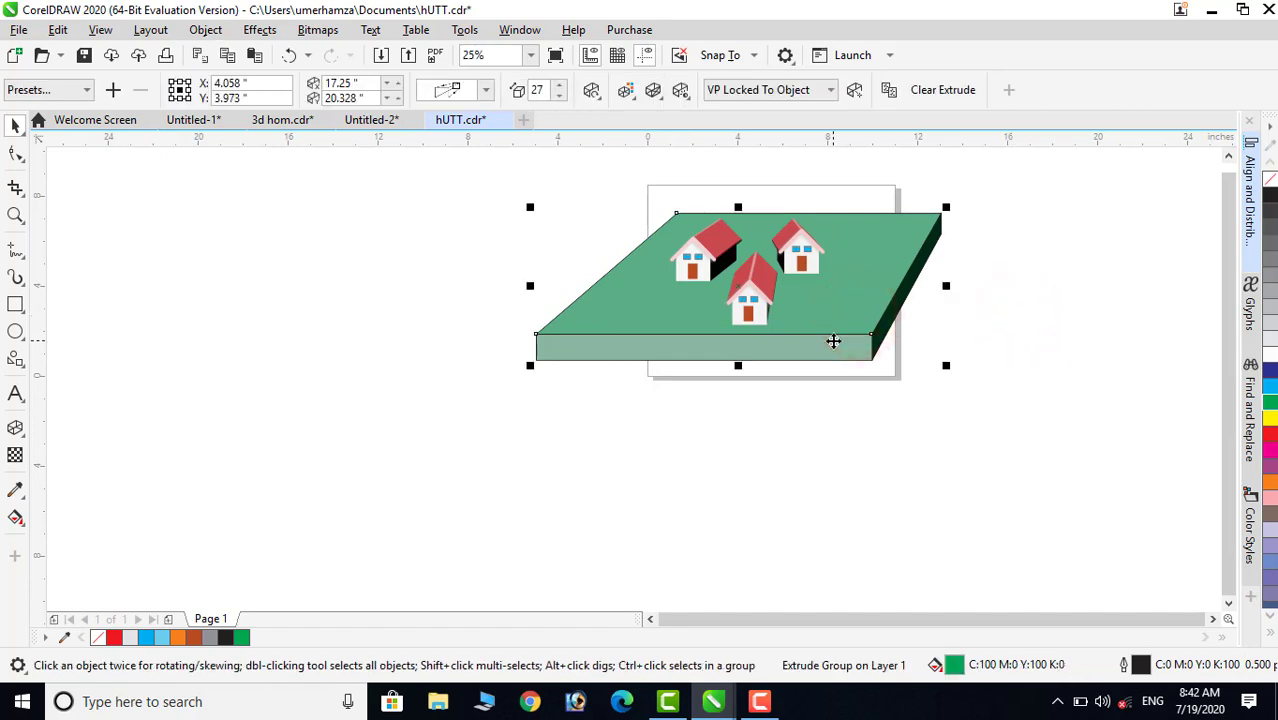
{"action": "key", "text": "ctrl+z"}
{"action": "left_click", "coordinate": [953, 440]}
{"action": "left_click", "coordinate": [822, 408]}
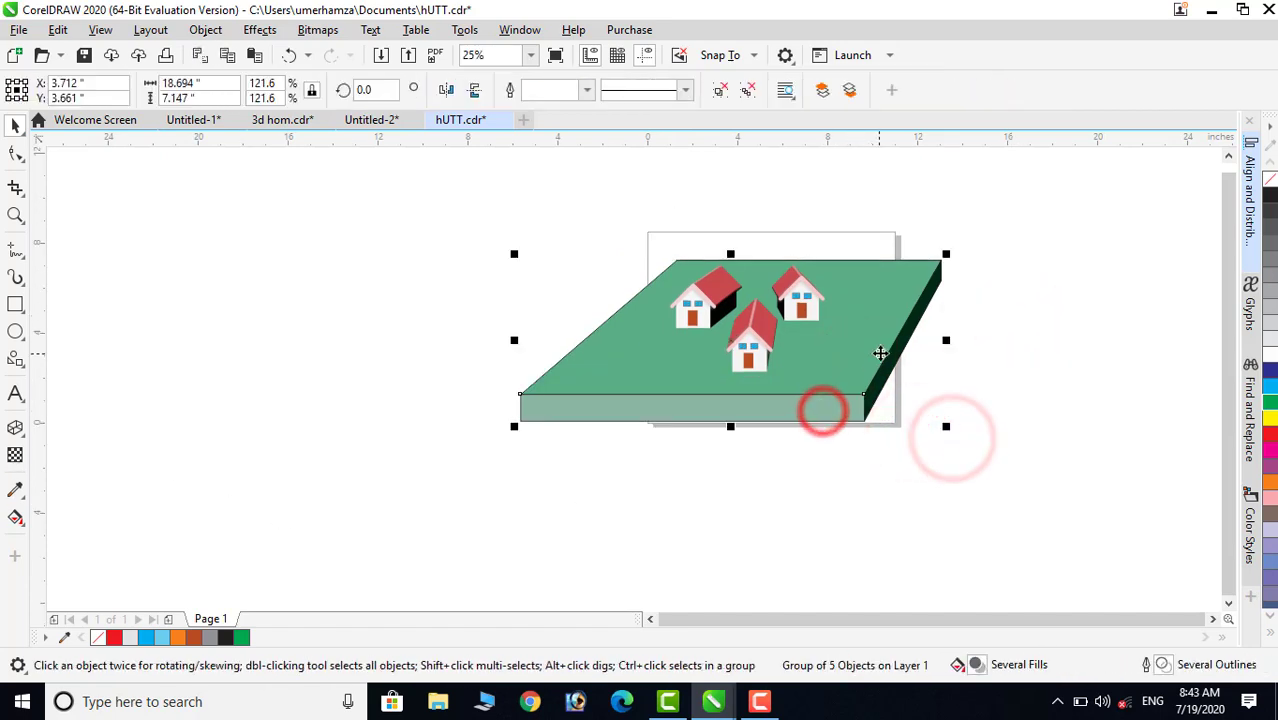
{"action": "left_click", "coordinate": [866, 307]}
{"action": "right_click", "coordinate": [864, 306]}
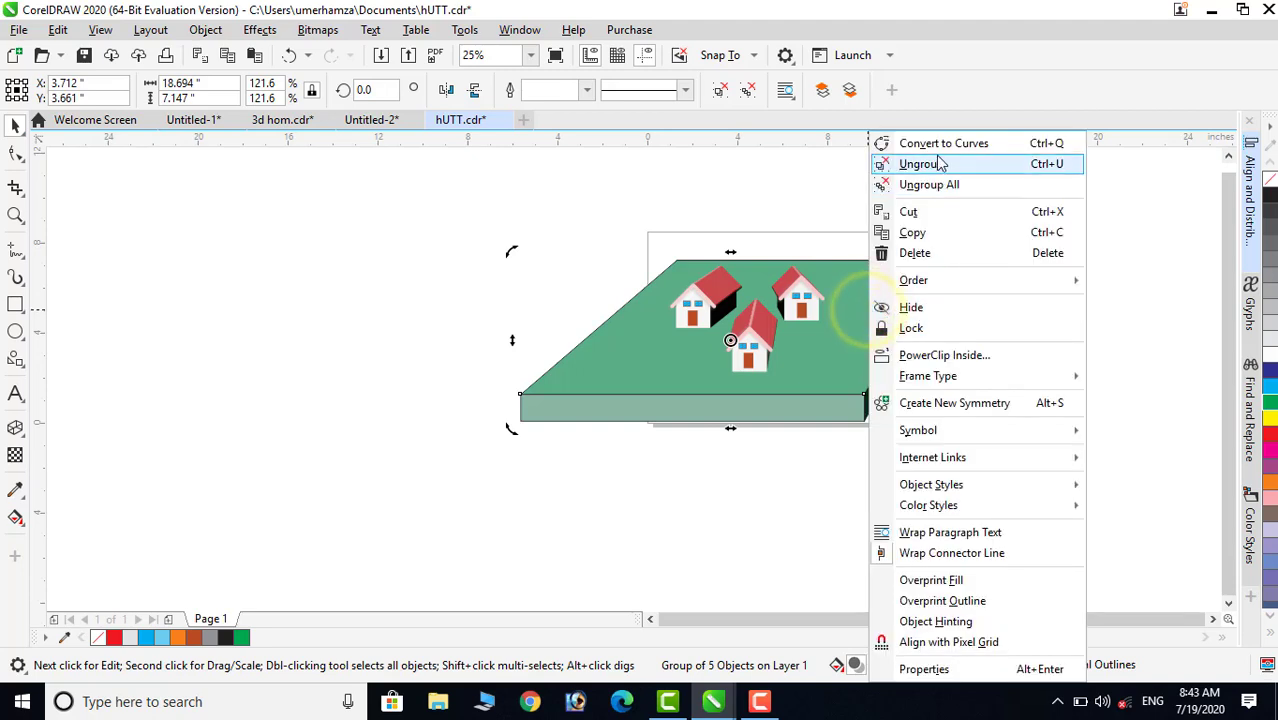
{"action": "left_click", "coordinate": [938, 164]}
- Fill the slab's top face with solid green
{"action": "left_click", "coordinate": [1004, 272]}
{"action": "left_click", "coordinate": [882, 288]}
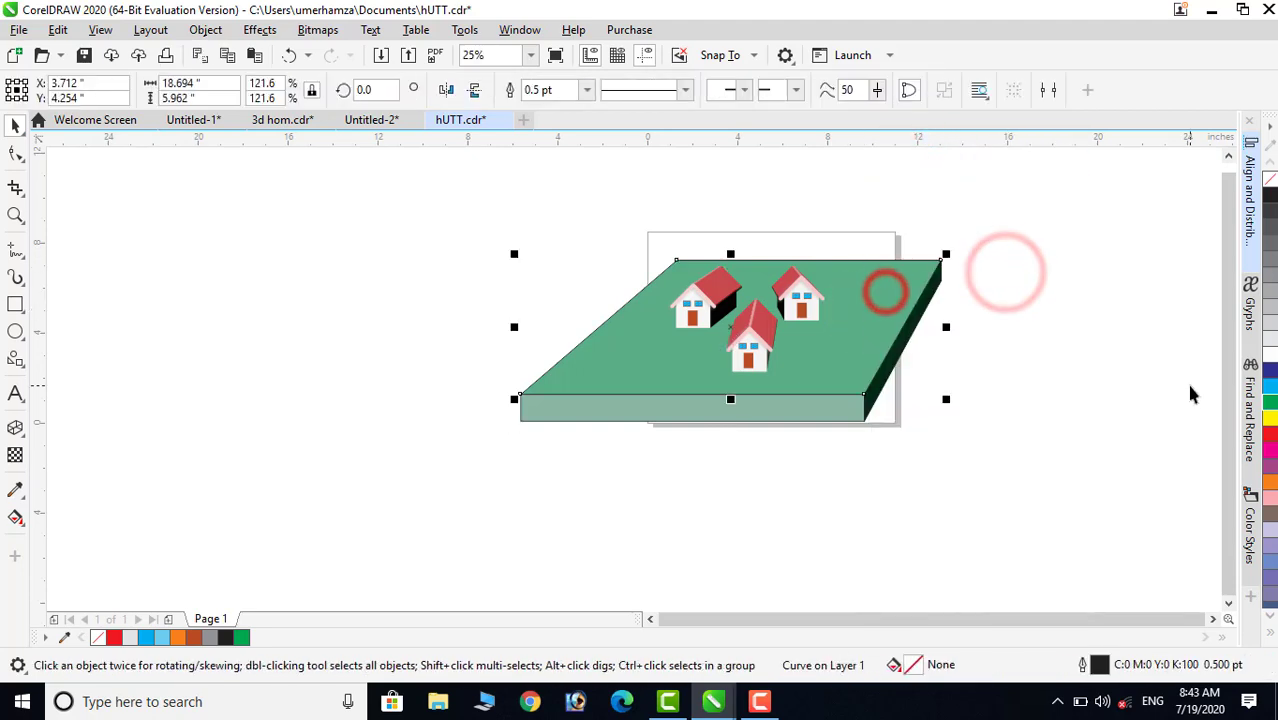
{"action": "left_click", "coordinate": [1160, 416]}
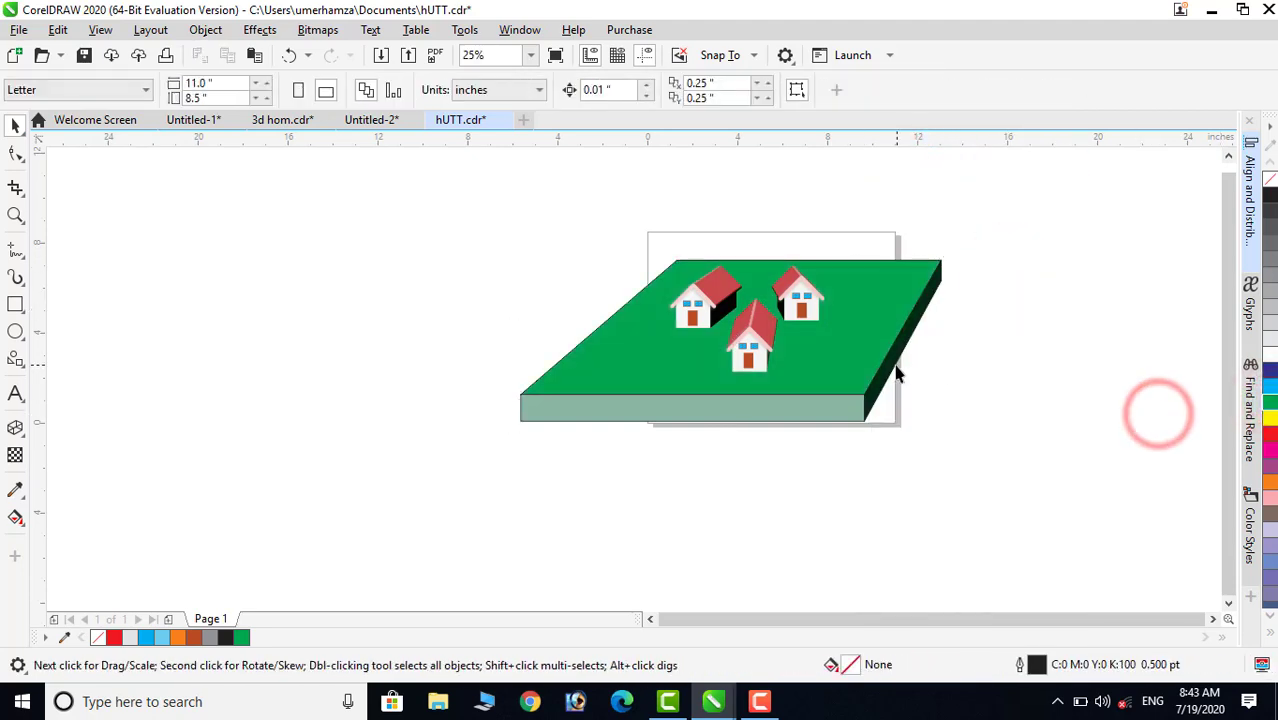
- Fill the slab's narrow right-hand face with a darker shade of green
{"action": "left_click", "coordinate": [896, 368]}
{"action": "left_click", "coordinate": [956, 375]}
{"action": "left_click", "coordinate": [890, 367]}
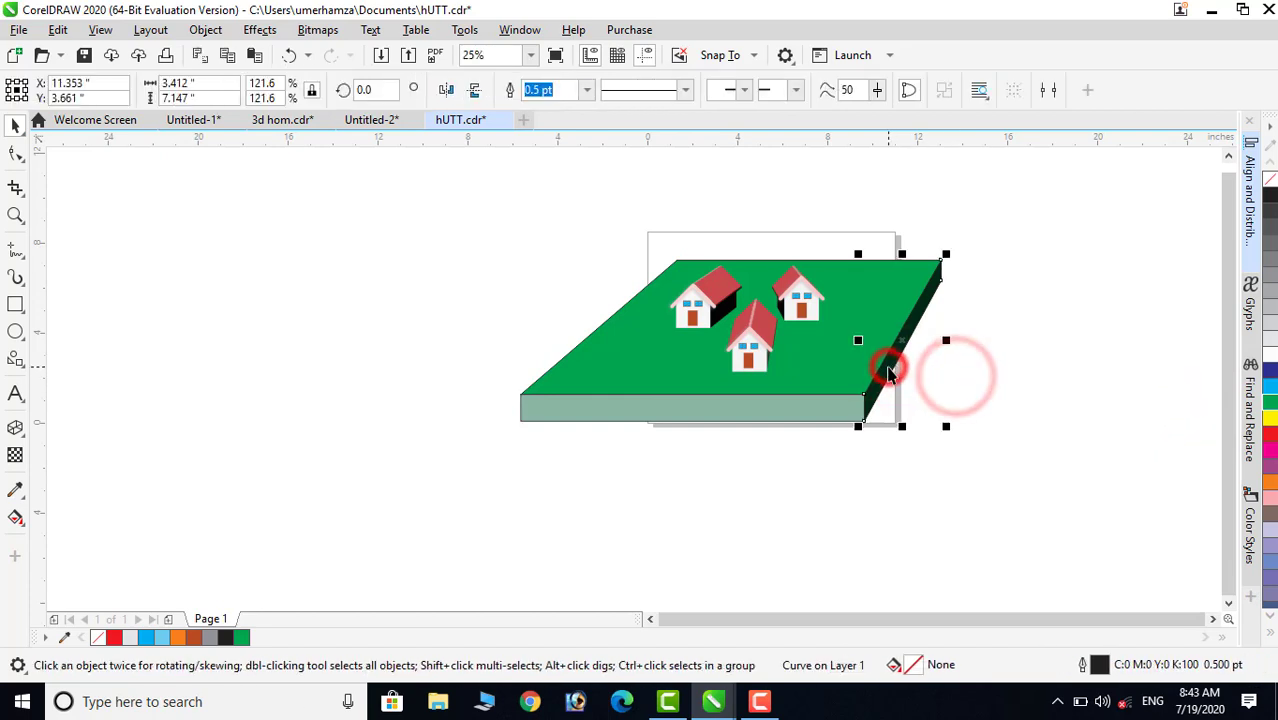
{"action": "left_click", "coordinate": [1267, 403]}
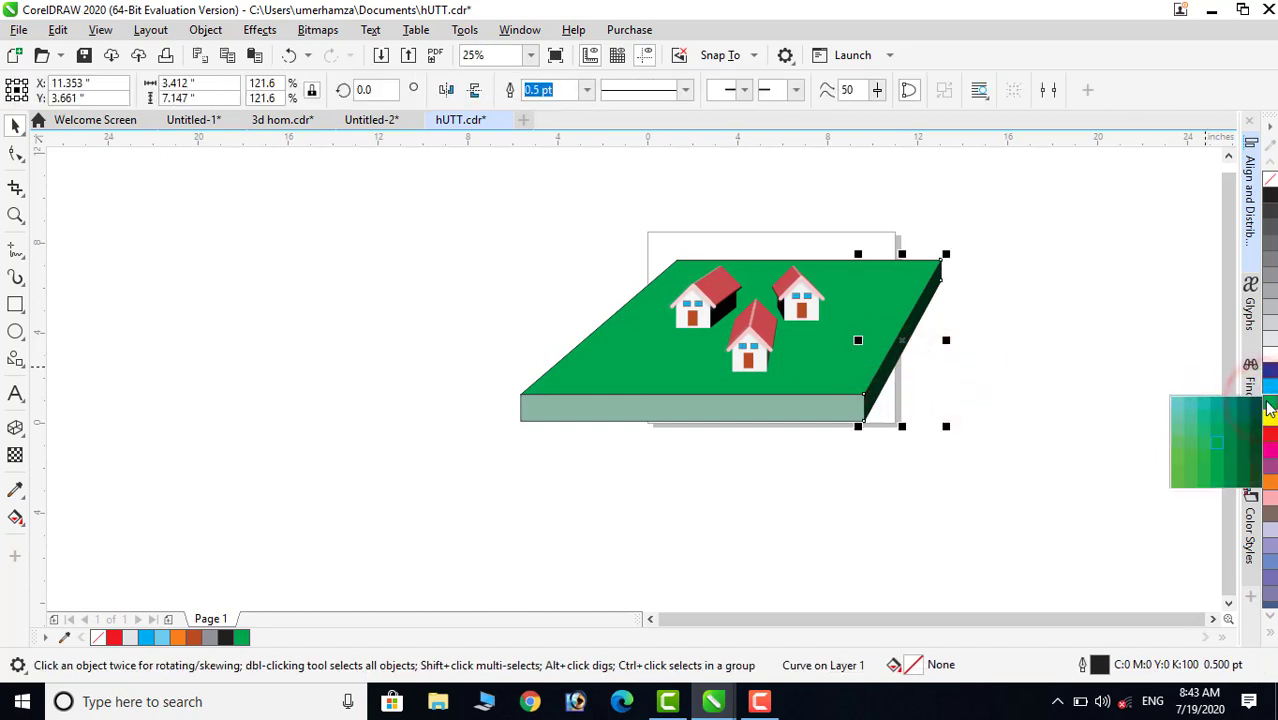
{"action": "left_click", "coordinate": [1238, 407]}
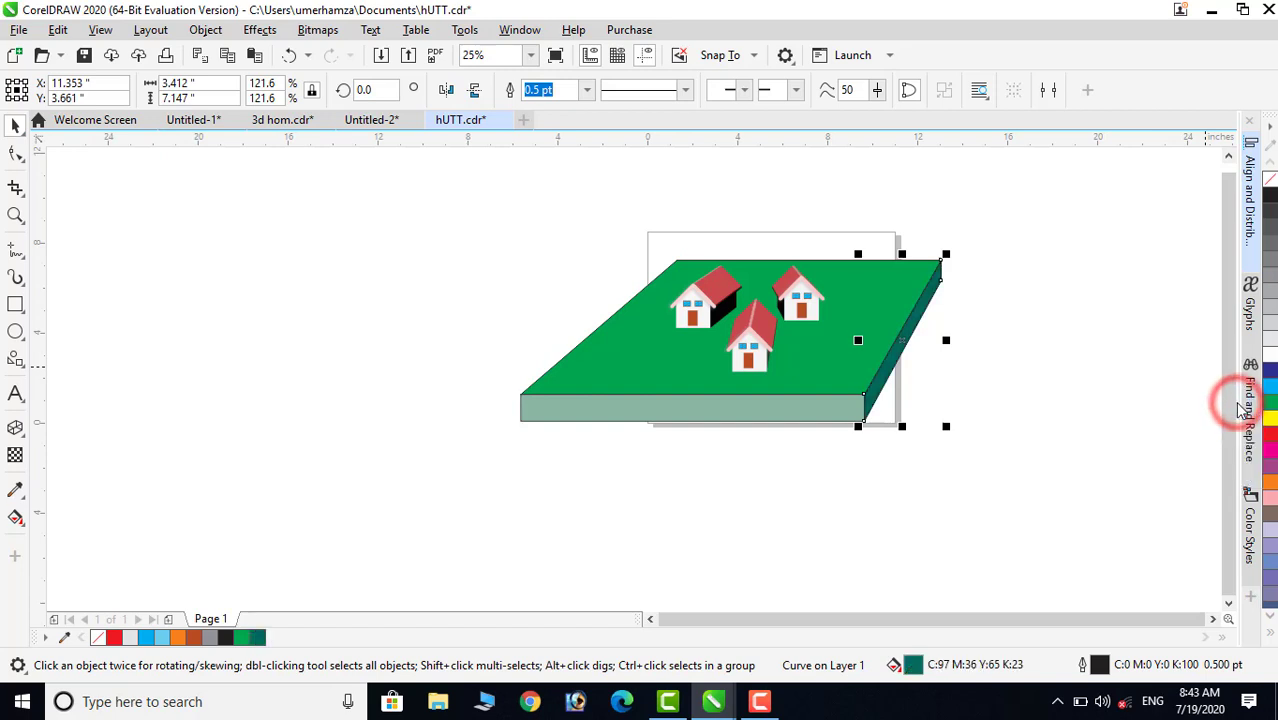
{"action": "left_click", "coordinate": [1269, 403]}
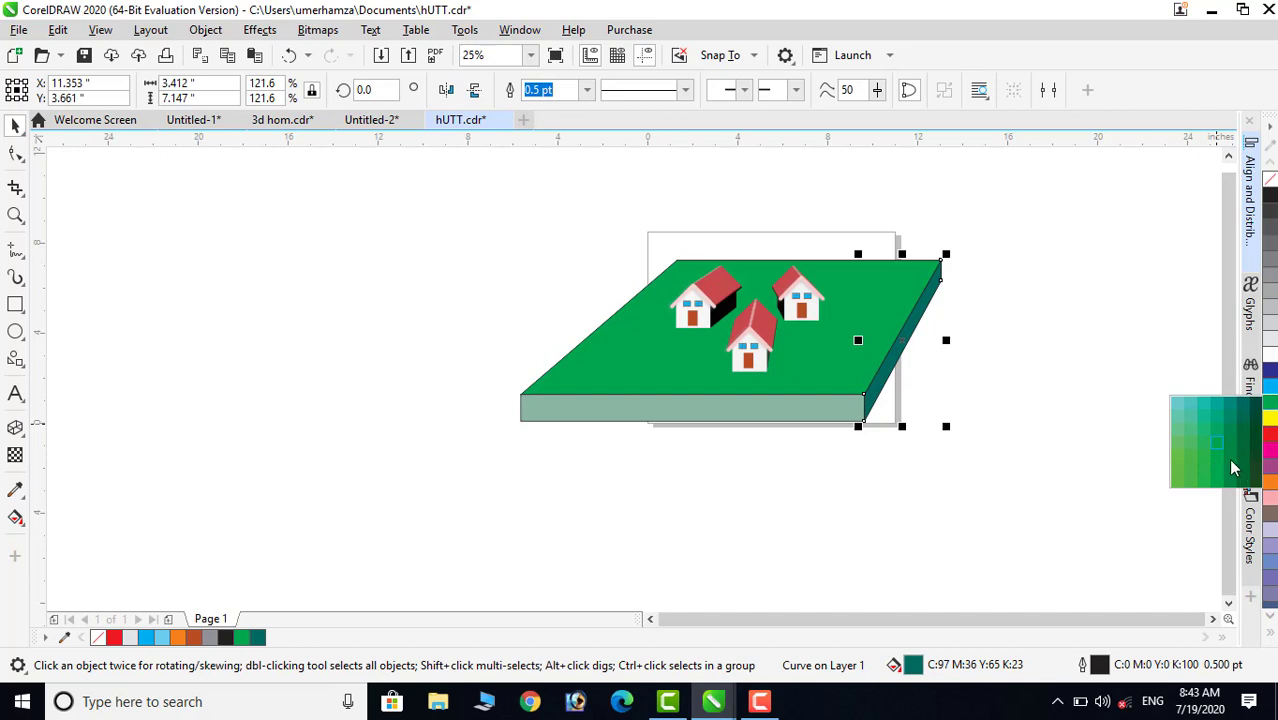
{"action": "left_click", "coordinate": [1231, 457]}
{"action": "left_click", "coordinate": [1064, 462]}
- Fill the slab's front face with green C:85 M:5 Y:100 K:0
{"action": "left_click", "coordinate": [759, 413]}
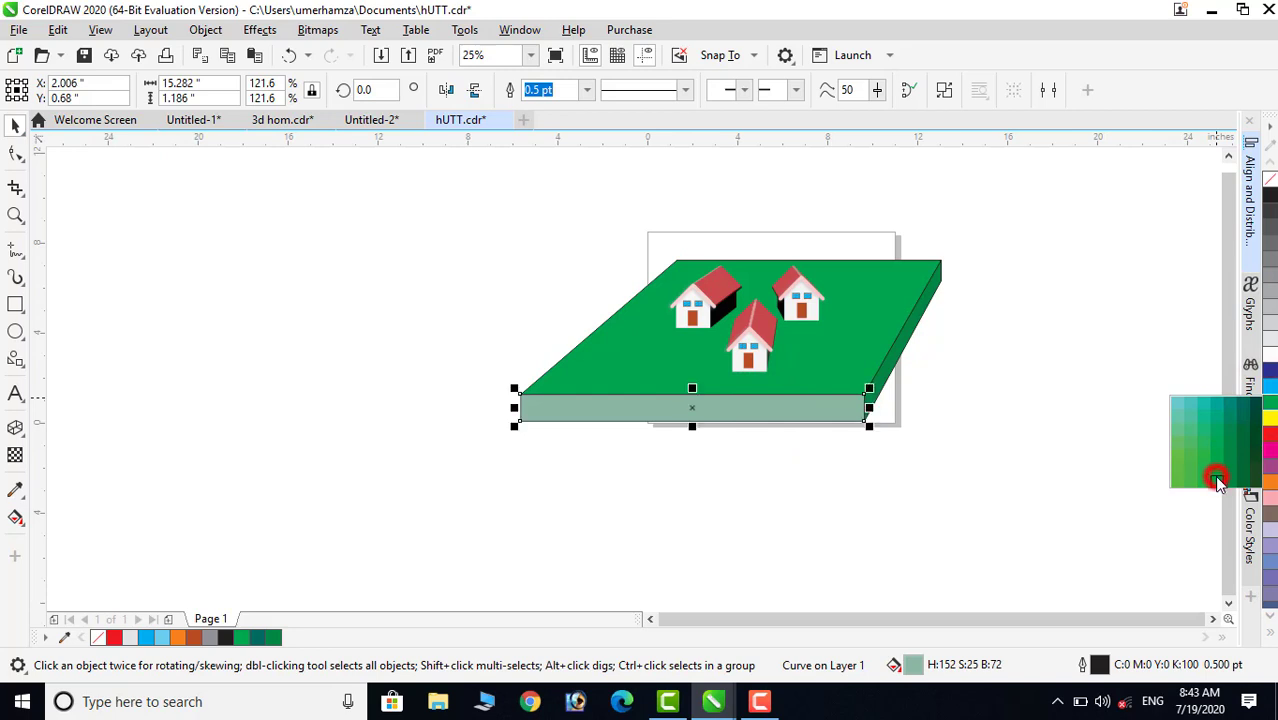
{"action": "left_click", "coordinate": [1214, 475]}
{"action": "left_click", "coordinate": [1057, 480]}
- Remove the outlines from the slab's front, side and top faces
{"action": "left_click", "coordinate": [832, 415]}
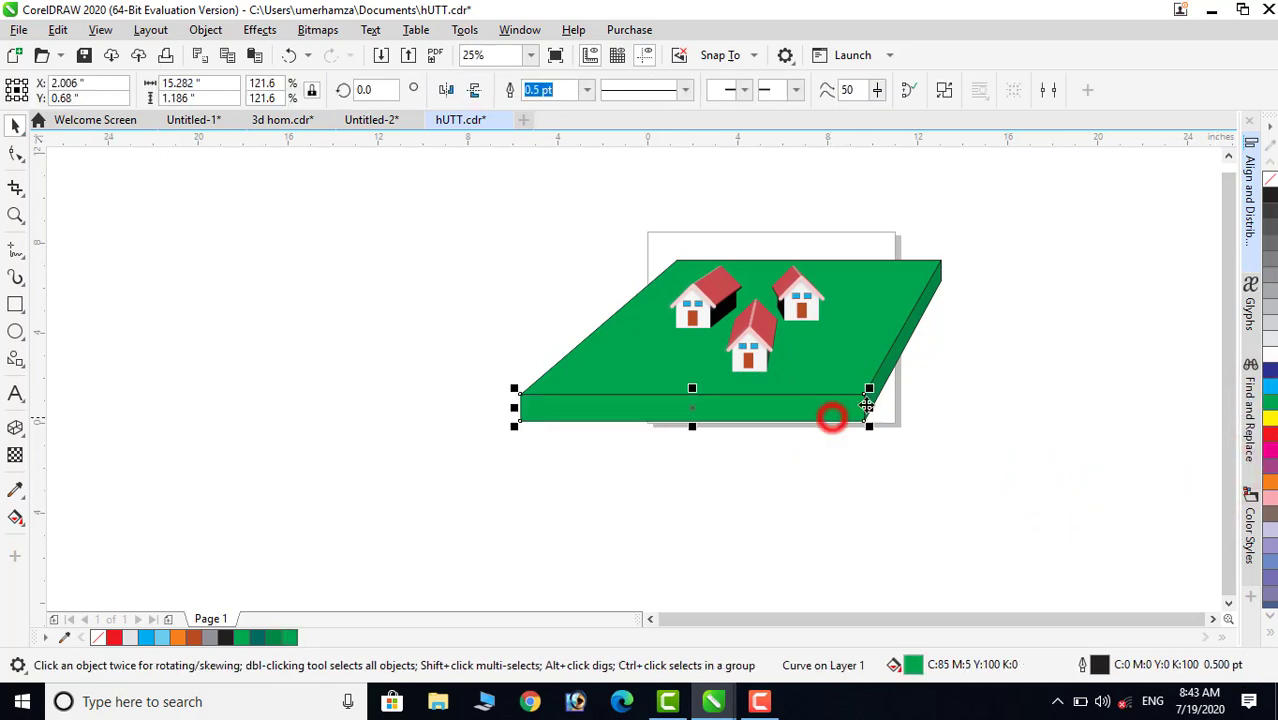
{"action": "left_click", "coordinate": [908, 336], "text": "shift"}
{"action": "left_click", "coordinate": [886, 308], "text": "shift"}
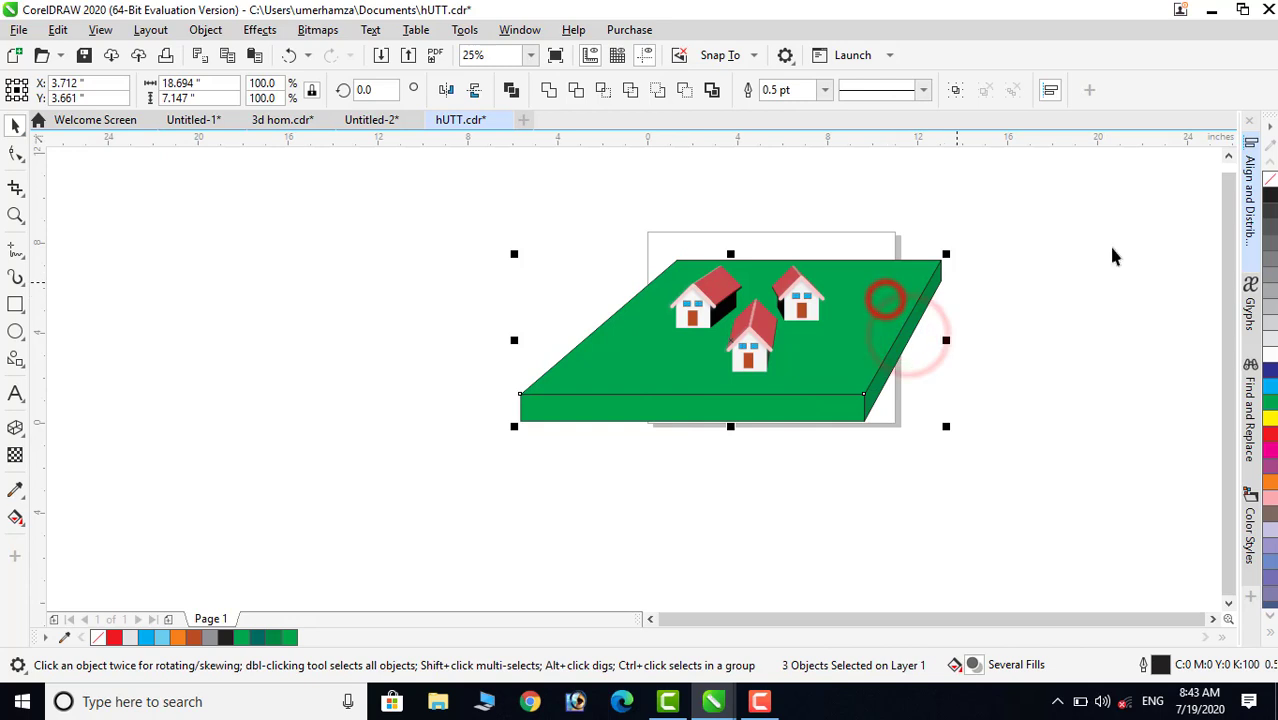
{"action": "right_click", "coordinate": [1270, 178]}
{"action": "left_click", "coordinate": [1140, 275]}
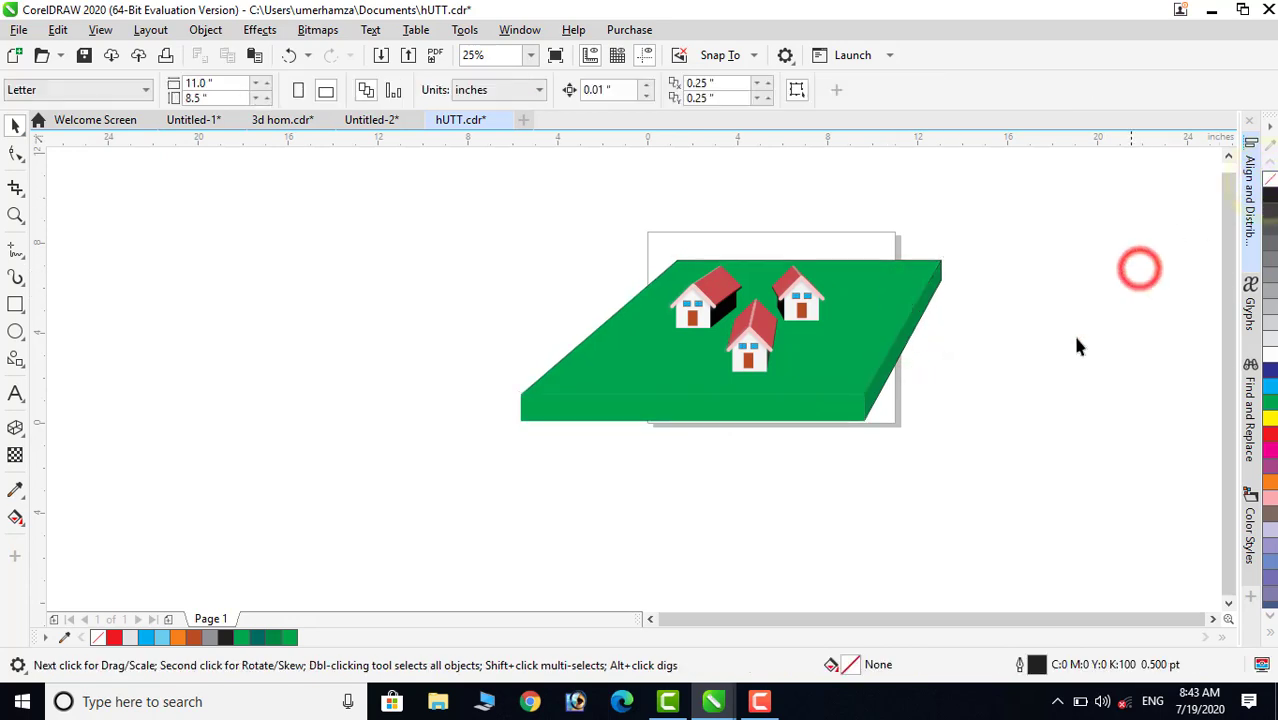
- Fill the slab's front face with a slightly lighter shade of green than its top face
{"action": "left_click", "coordinate": [838, 410]}
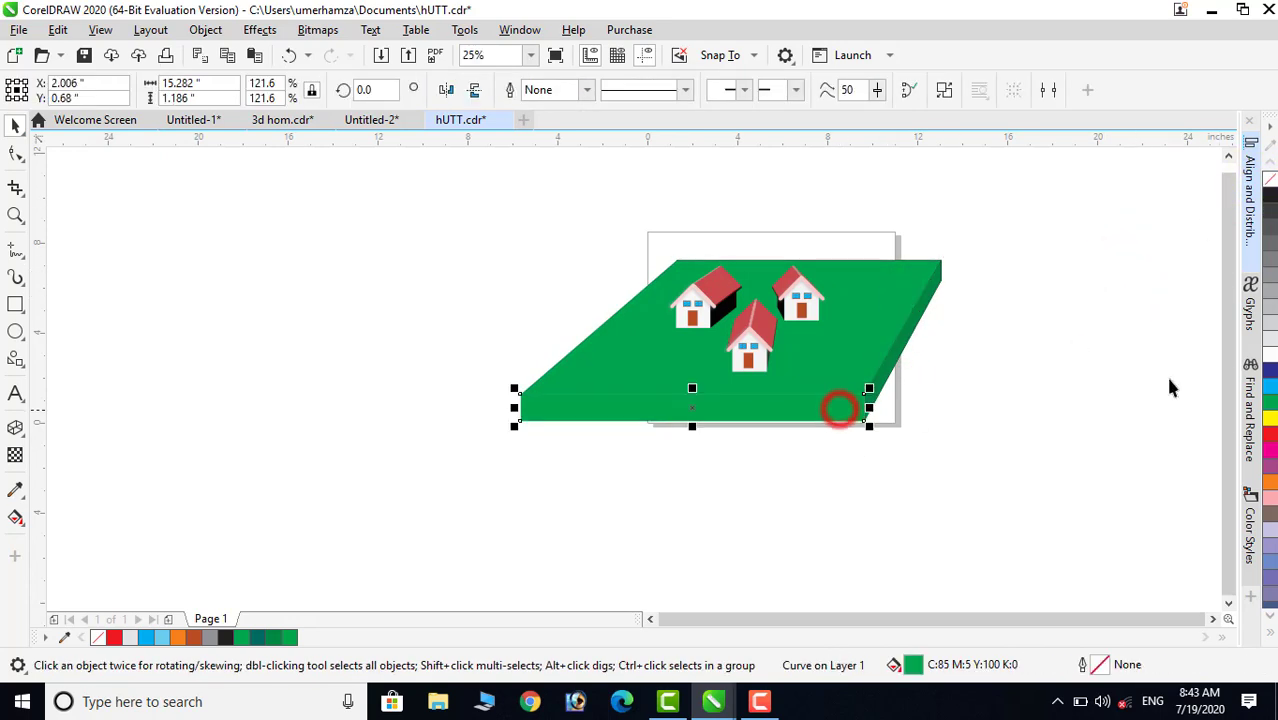
{"action": "left_click", "coordinate": [1266, 409]}
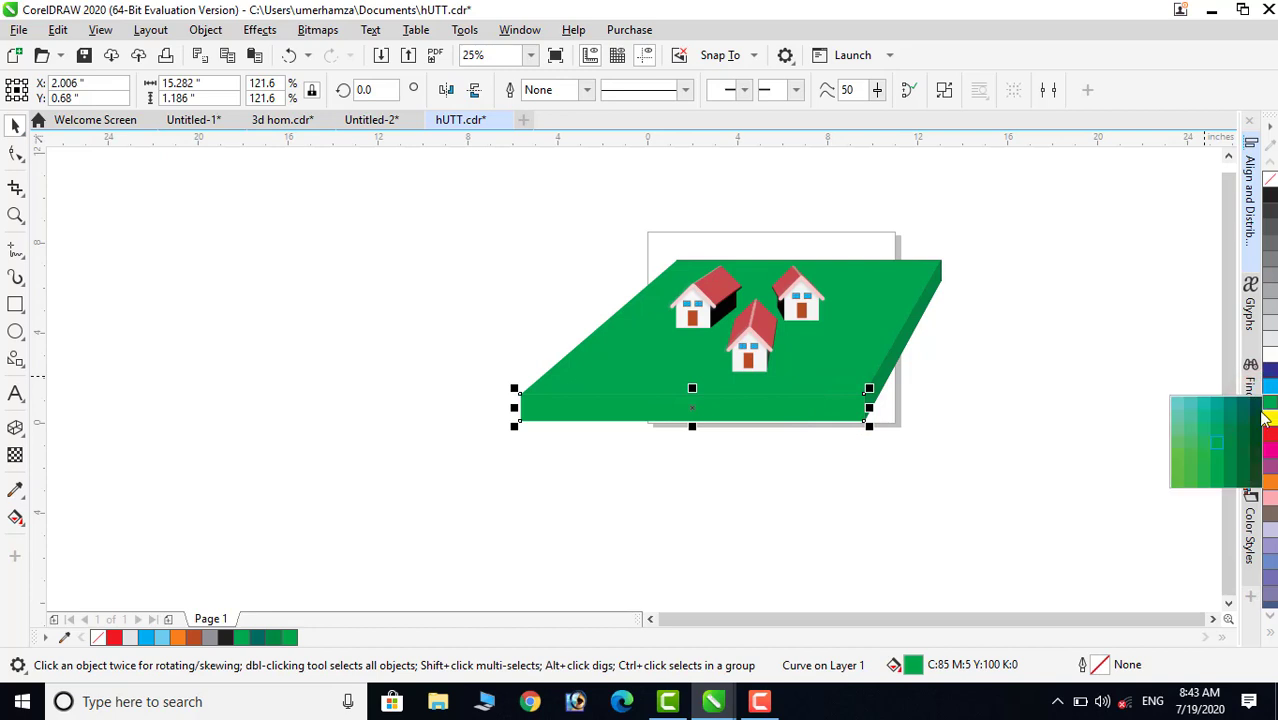
{"action": "left_click", "coordinate": [1205, 456]}
{"action": "left_click", "coordinate": [1047, 444]}
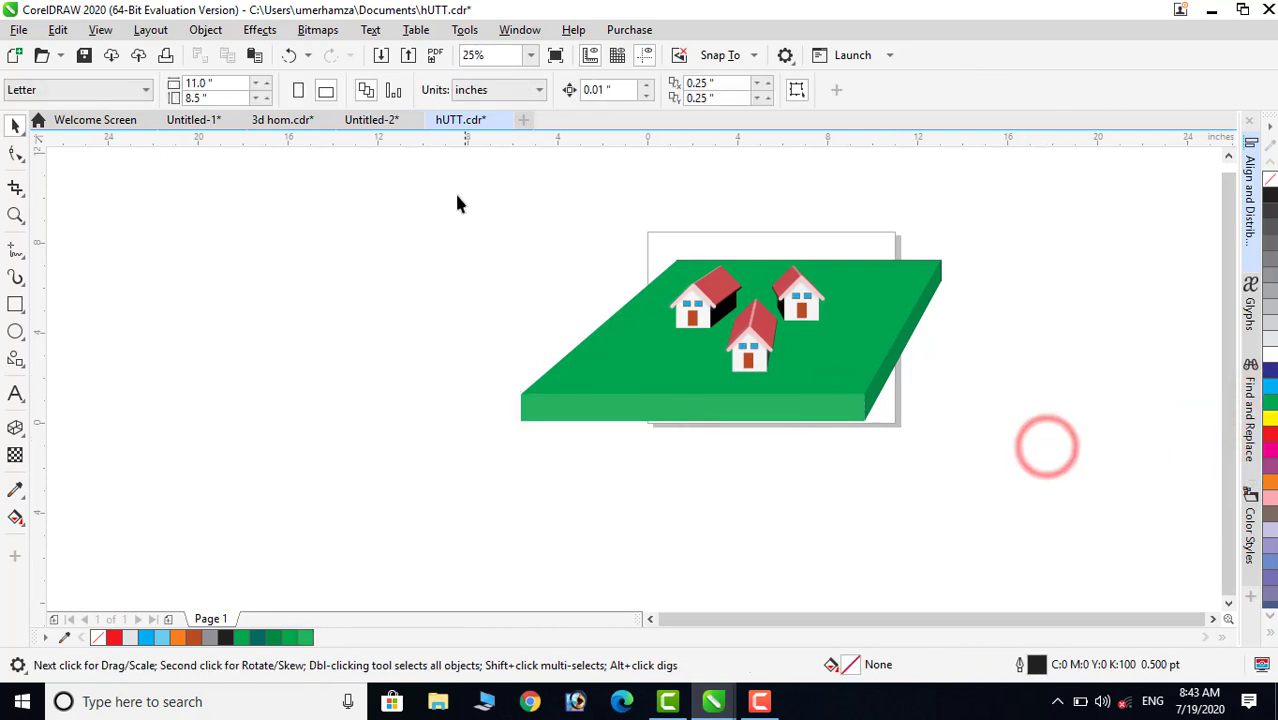
- Scale the whole illustration, houses and slab together, about its centre down to about 6.75 inches wide so it fits inside the page
{"action": "mouse_move", "coordinate": [428, 194]}
{"action": "left_mouse_down"}
{"action": "mouse_move", "coordinate": [822, 399]}
{"action": "mouse_move", "coordinate": [1056, 491]}
{"action": "left_mouse_up"}
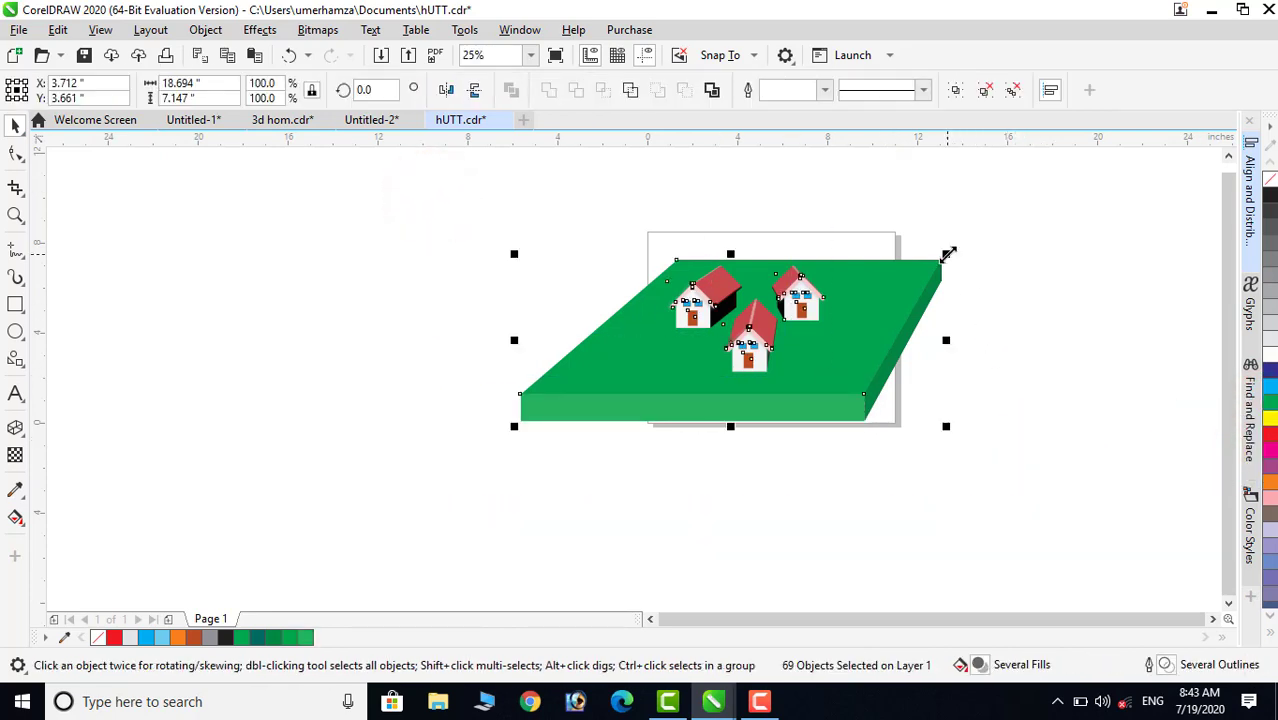
{"action": "mouse_move", "coordinate": [946, 254]}
{"action": "left_mouse_down"}
{"action": "mouse_move", "coordinate": [901, 300]}
{"action": "mouse_move", "coordinate": [812, 306]}
{"action": "left_mouse_up"}
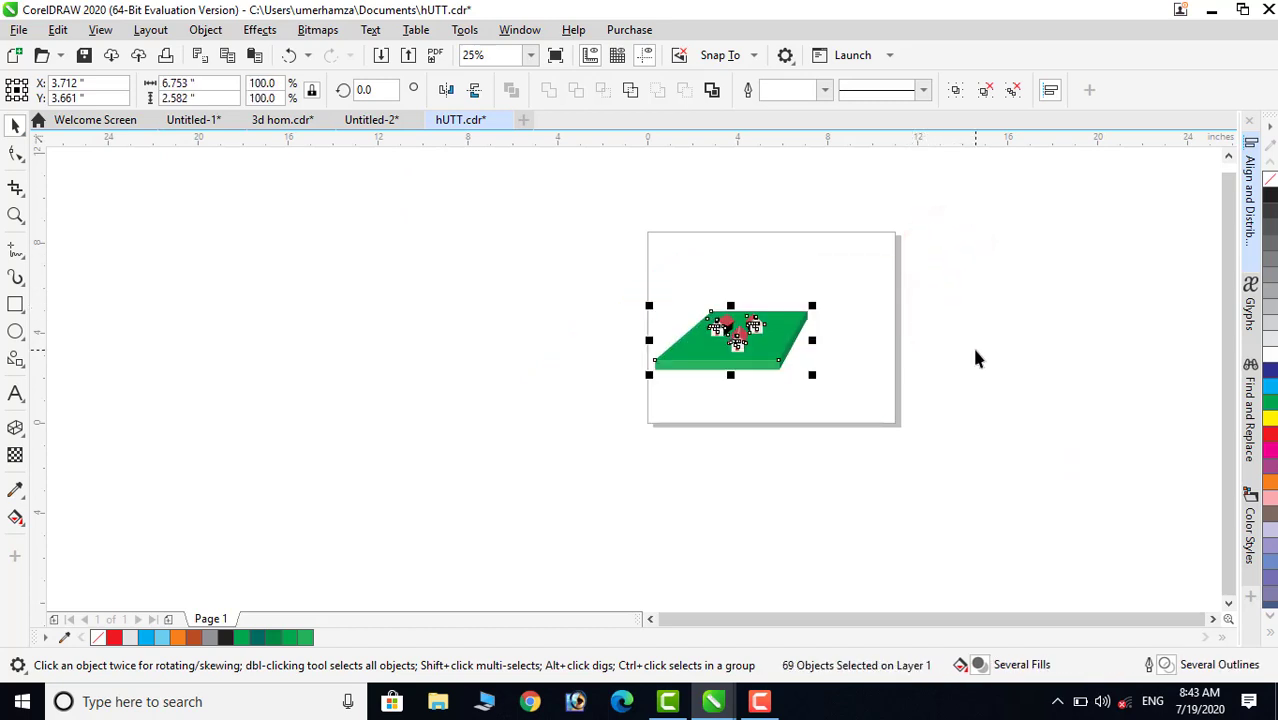
{"action": "key", "text": "shift+F2"}
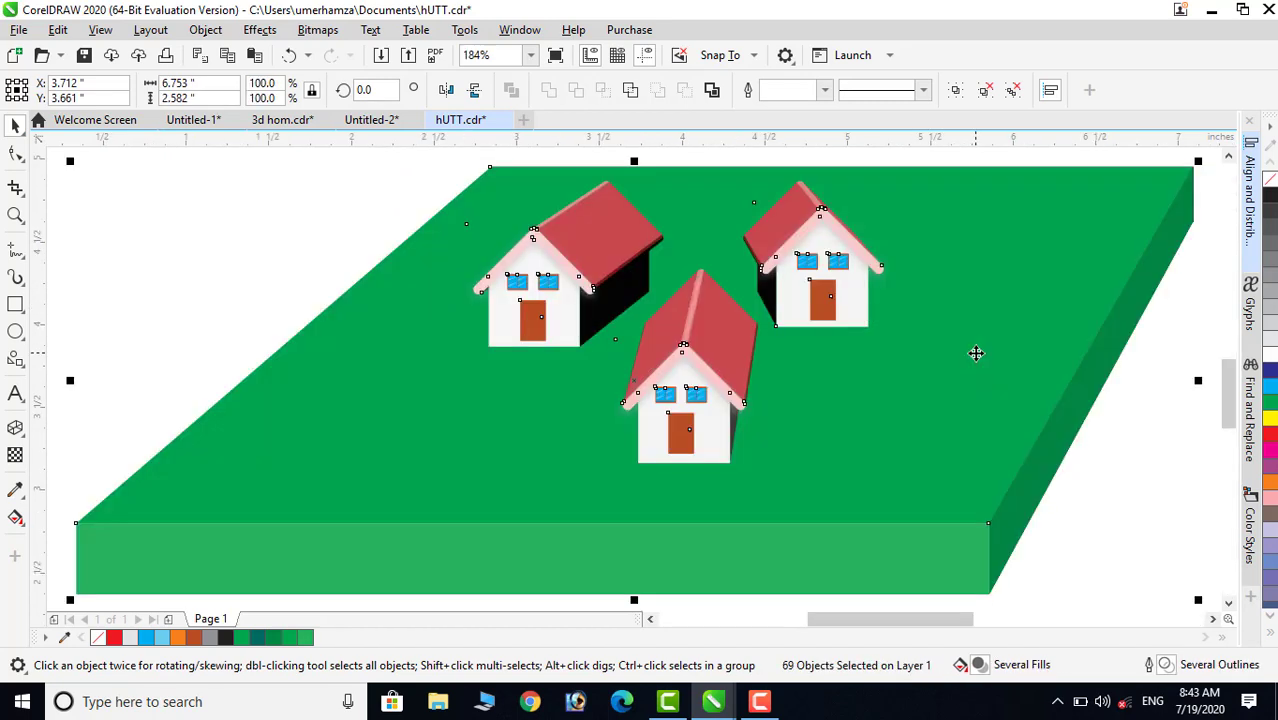